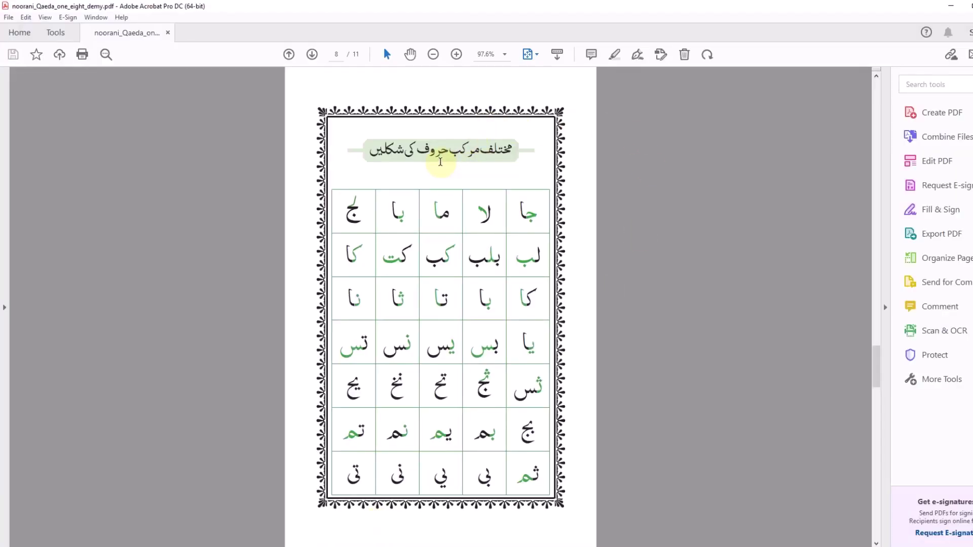
- Switch from the Acrobat reference PDF to the InDesign project OurProject_v2.indd
{"action": "left_click", "coordinate": [324, 546]}
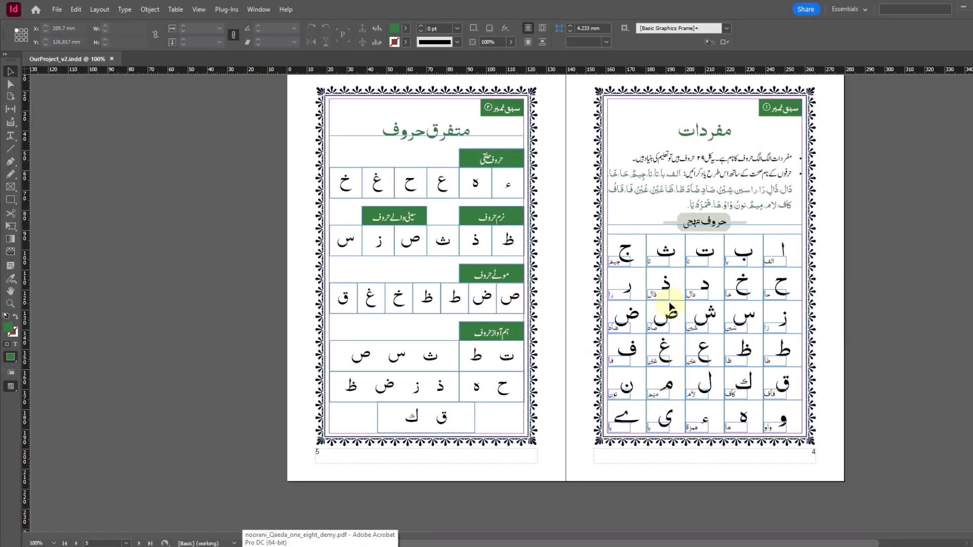
- Add a blank bordered page 8 after spread 6–7 via the Pages panel, redoing it after an undo
{"action": "scroll", "coordinate": [668, 324], "scroll_direction": "down", "scroll_amount": 10}
{"action": "scroll", "coordinate": [730, 330], "scroll_direction": "up", "scroll_amount": 3}
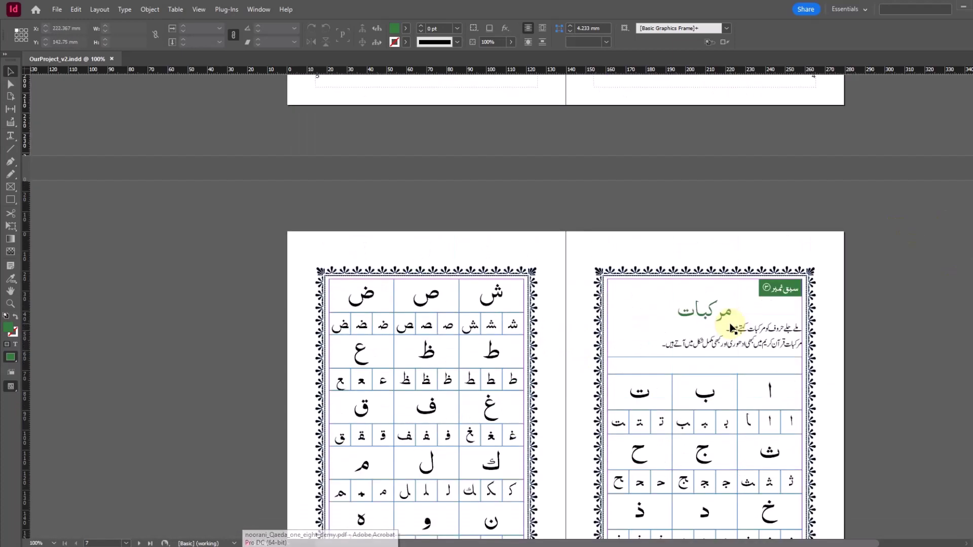
{"action": "scroll", "coordinate": [731, 326], "scroll_direction": "down", "scroll_amount": 3}
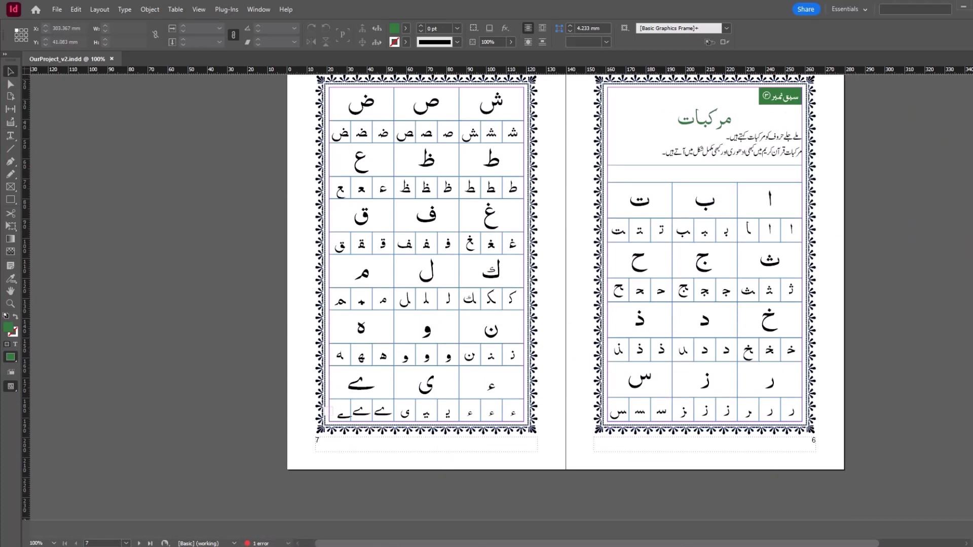
{"action": "left_click", "coordinate": [971, 97]}
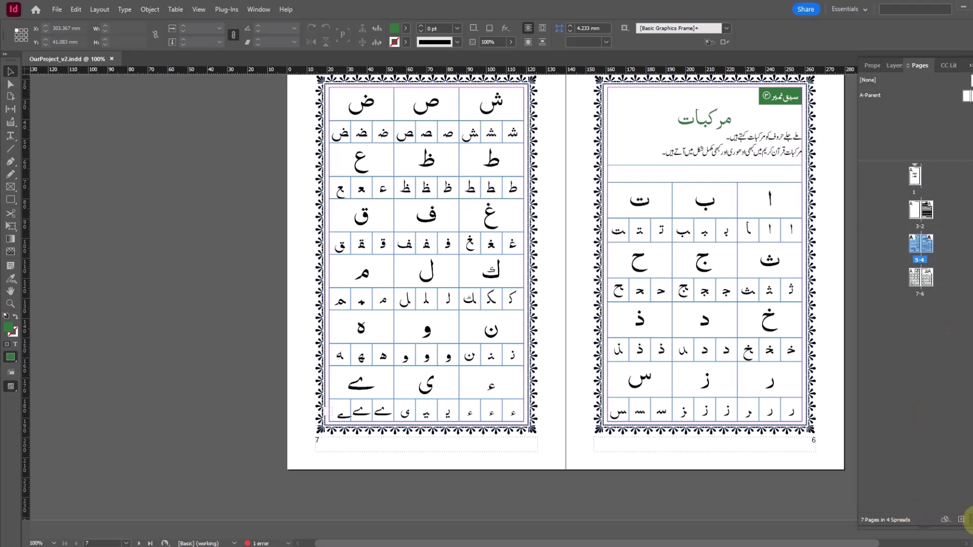
{"action": "left_click", "coordinate": [962, 520]}
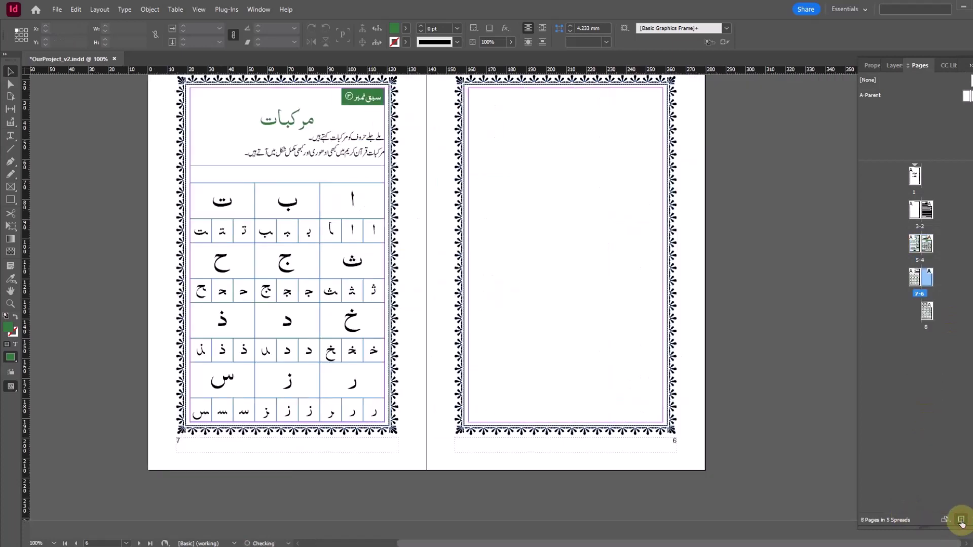
{"action": "key", "text": "ctrl+z"}
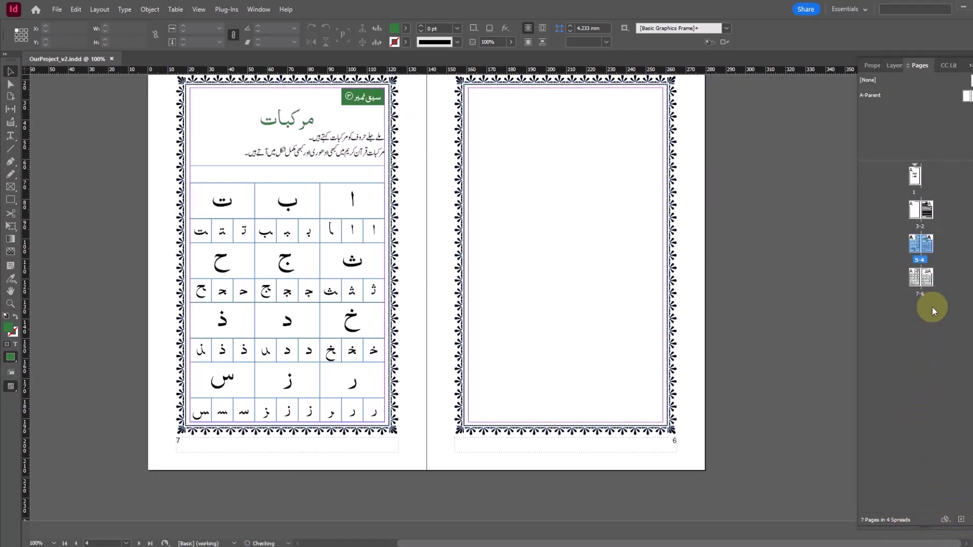
{"action": "double_click", "coordinate": [911, 279]}
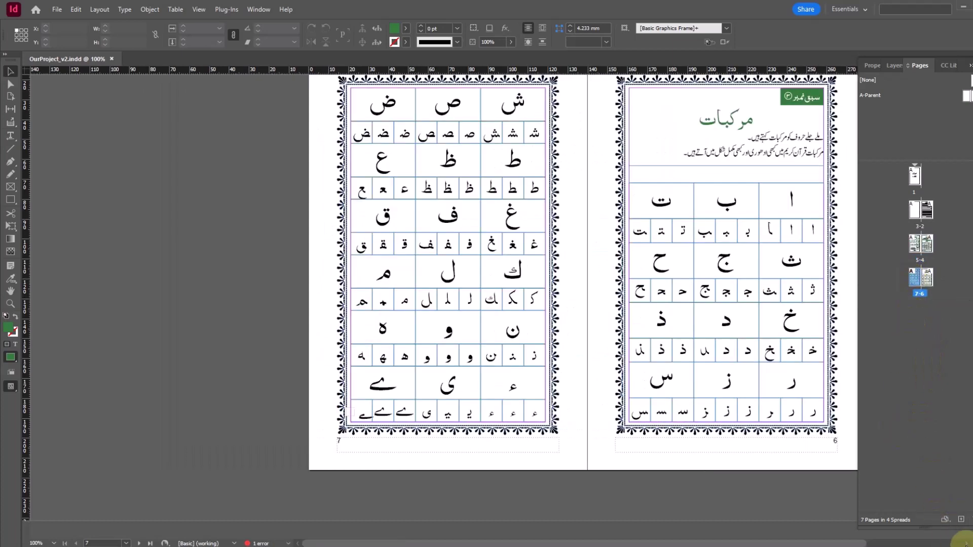
{"action": "left_click", "coordinate": [962, 521]}
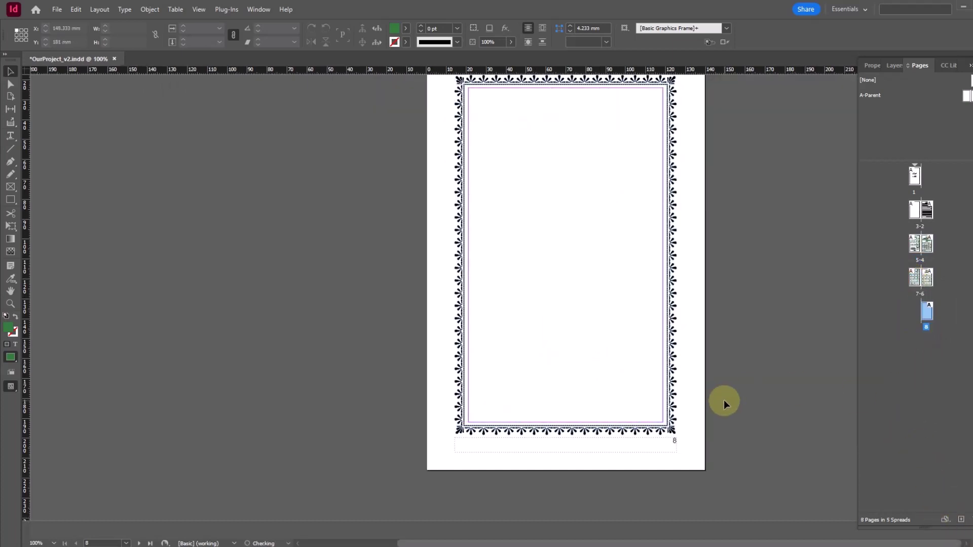
- Copy the Urdu heading and letter-combination lines from NooraniQaedaText.txt in Notepad
{"action": "left_click", "coordinate": [347, 541]}
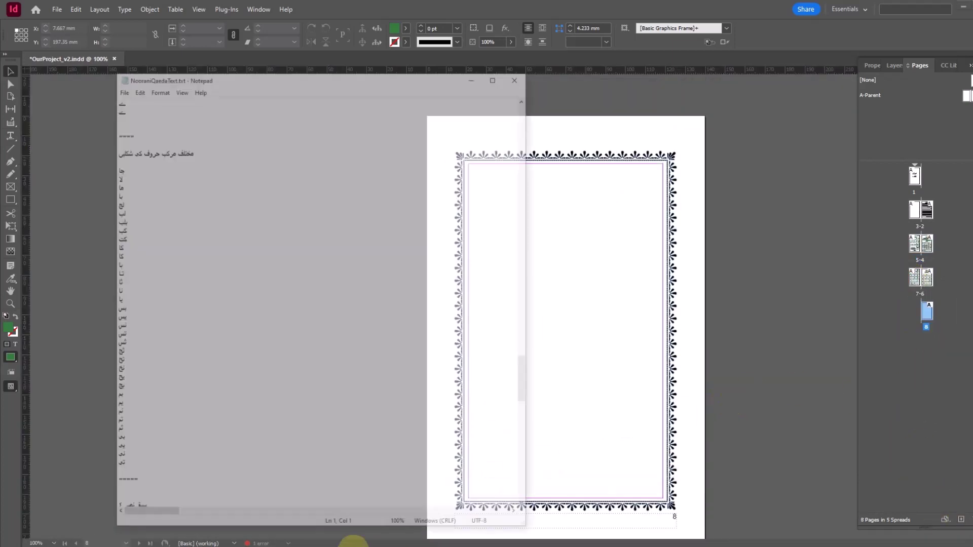
{"action": "scroll", "coordinate": [186, 157], "scroll_direction": "up", "scroll_amount": 2}
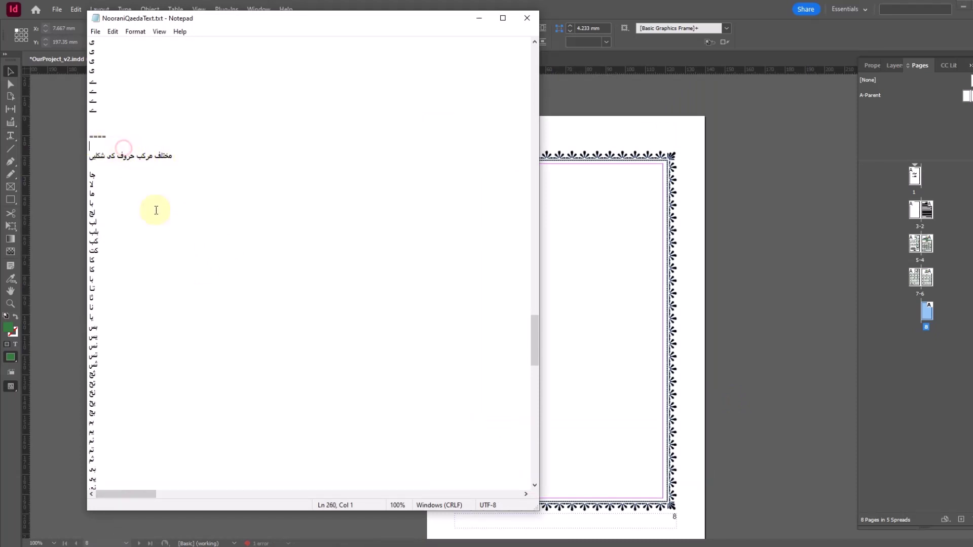
{"action": "scroll", "coordinate": [156, 211], "scroll_direction": "down", "scroll_amount": 8}
{"action": "left_click", "coordinate": [106, 277], "text": "shift"}
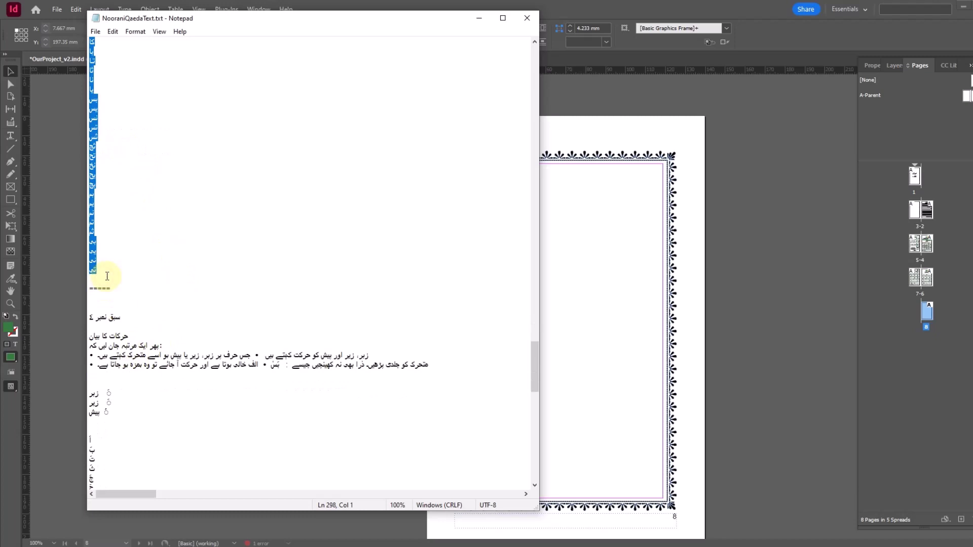
{"action": "left_click", "coordinate": [557, 222]}
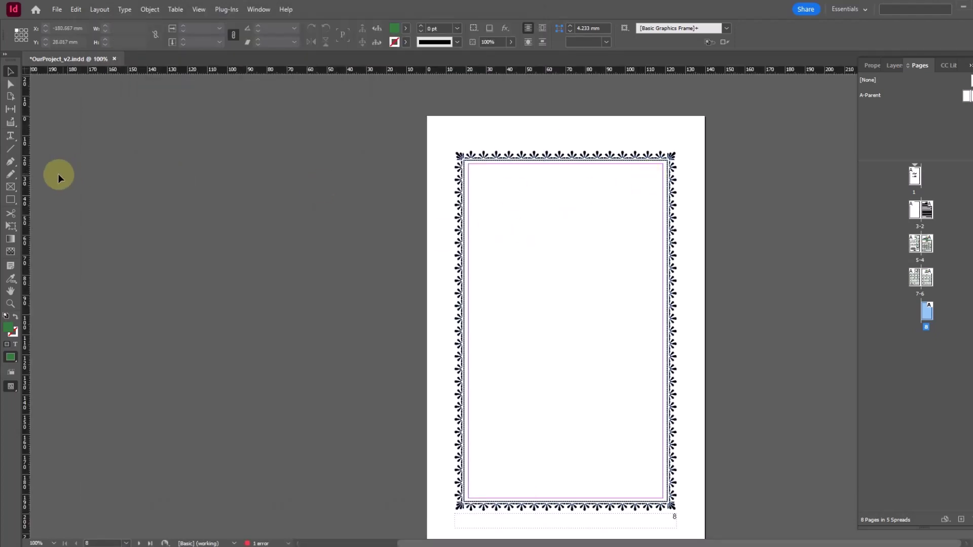
- Draw a text frame across page 8 and paste the copied heading and letter list
{"action": "left_click", "coordinate": [10, 136]}
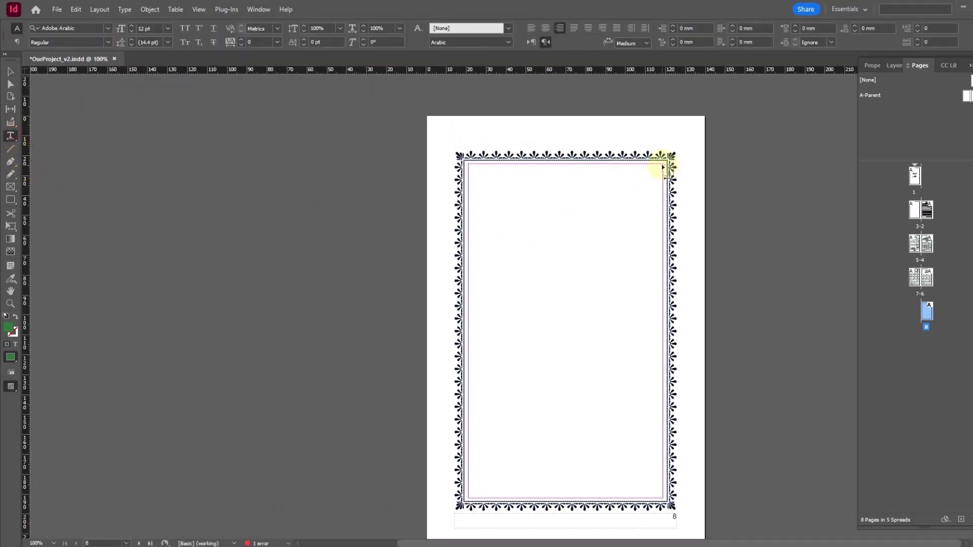
{"action": "left_click_drag", "start_coordinate": [668, 168], "coordinate": [468, 453]}
{"action": "key", "text": "ctrl+v"}
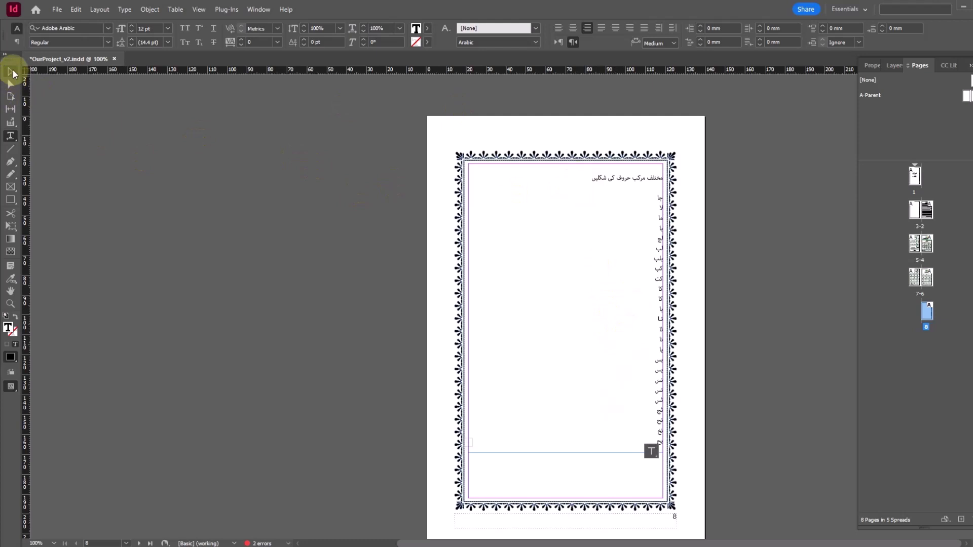
- Shrink the frame to just the heading and flow the overset letters into a linked frame below
{"action": "left_click", "coordinate": [12, 74]}
{"action": "left_click_drag", "start_coordinate": [468, 452], "coordinate": [471, 191]}
{"action": "left_click", "coordinate": [469, 184]}
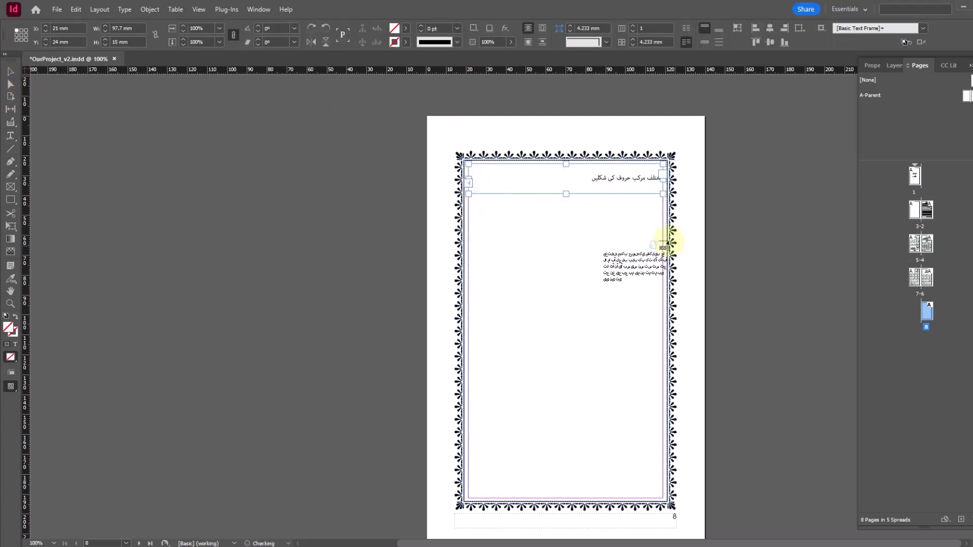
{"action": "left_click", "coordinate": [661, 241]}
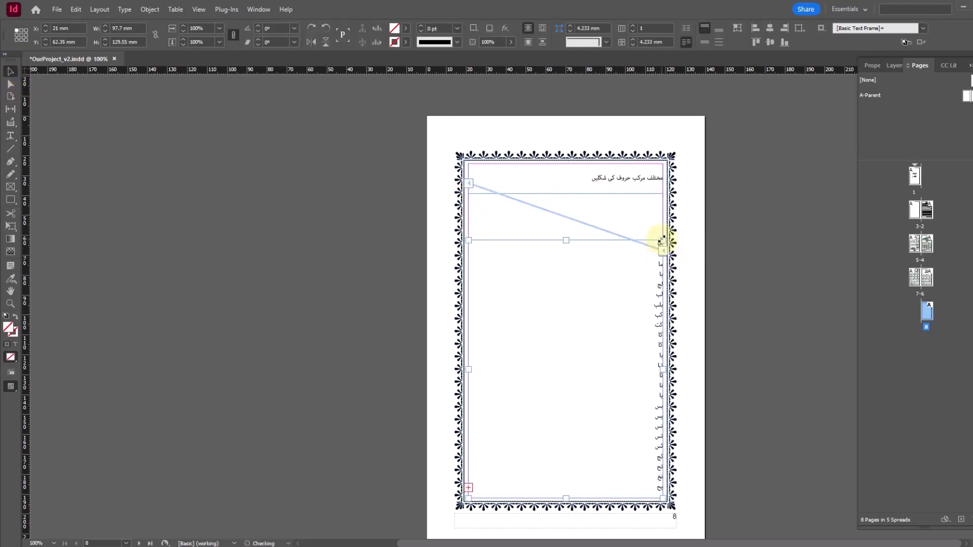
{"action": "left_click", "coordinate": [760, 310]}
{"action": "key", "text": "ctrl+space"}
{"action": "left_click_drag", "start_coordinate": [425, 151], "coordinate": [677, 223]}
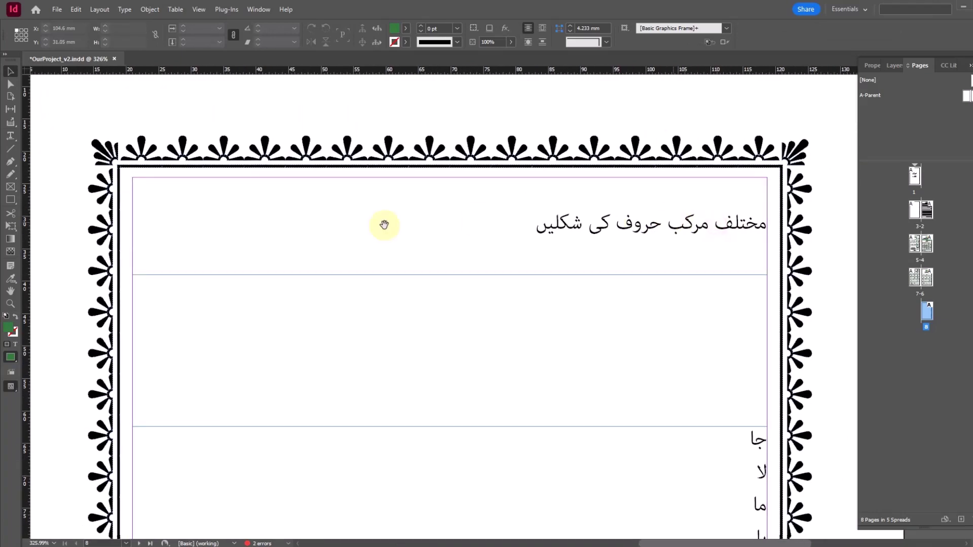
- Apply the 'subheading' paragraph style to the page 8 heading
{"action": "left_click", "coordinate": [441, 240]}
{"action": "left_click", "coordinate": [10, 135]}
{"action": "left_click", "coordinate": [563, 225]}
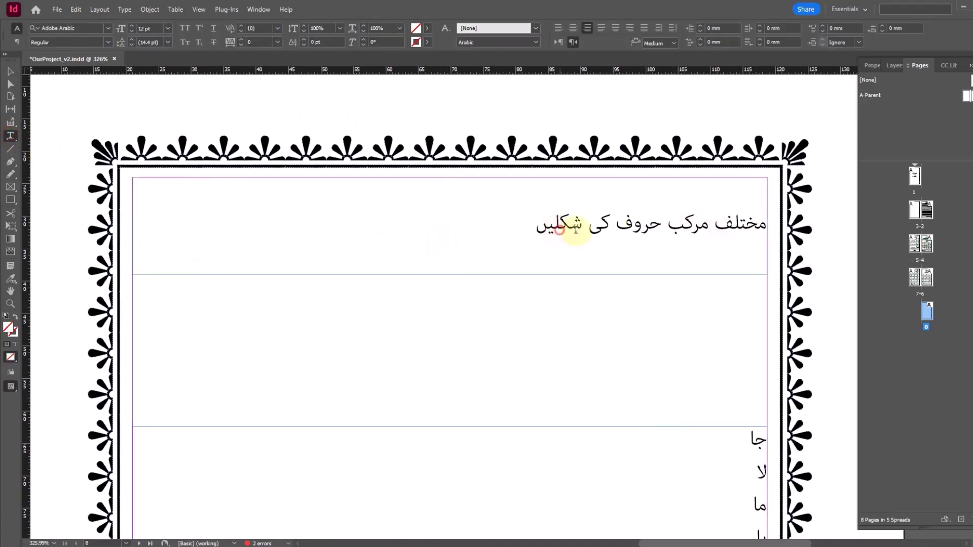
{"action": "key", "text": "F11"}
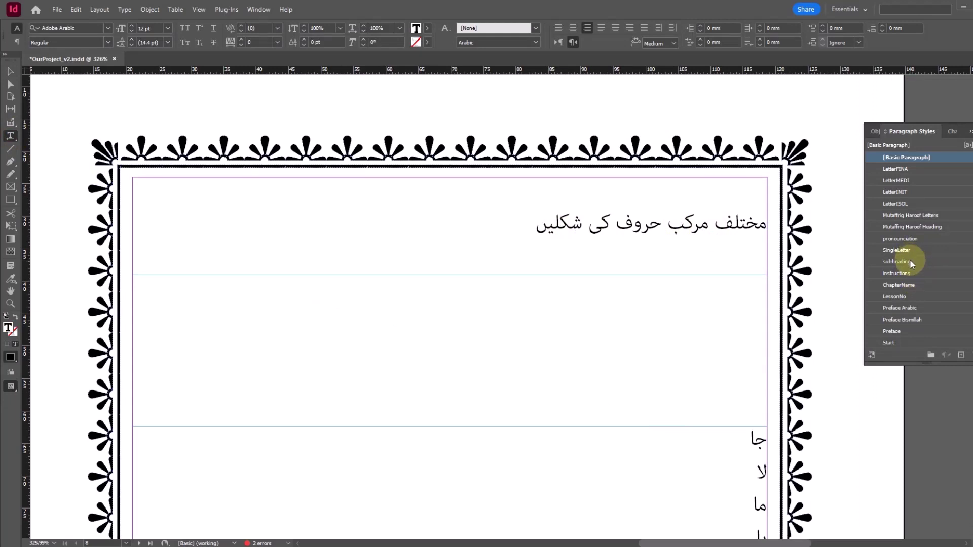
{"action": "left_click", "coordinate": [897, 261]}
- Delete the empty line above the heading and fit its frame to the content
{"action": "left_click", "coordinate": [325, 198]}
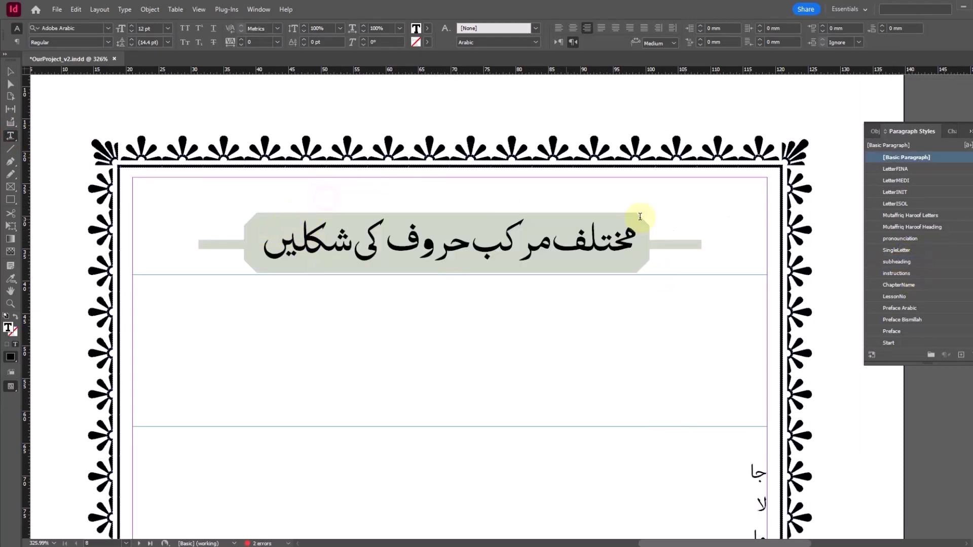
{"action": "key", "text": "Delete"}
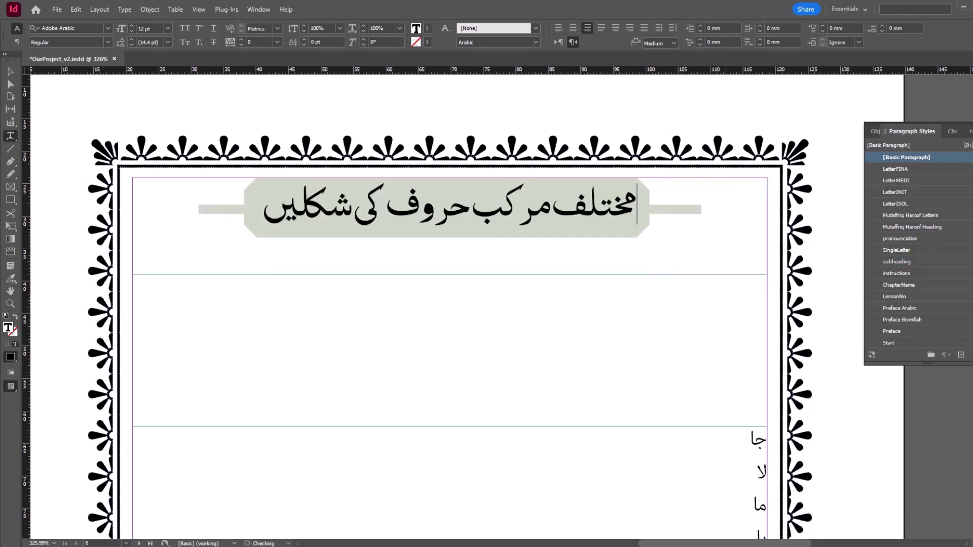
{"action": "left_click", "coordinate": [10, 71]}
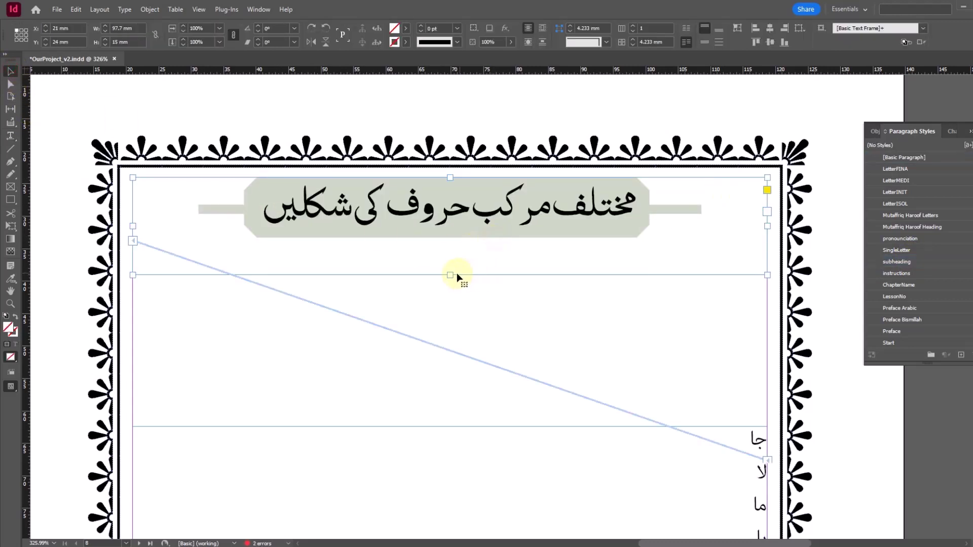
{"action": "key", "text": "ctrl+alt+c"}
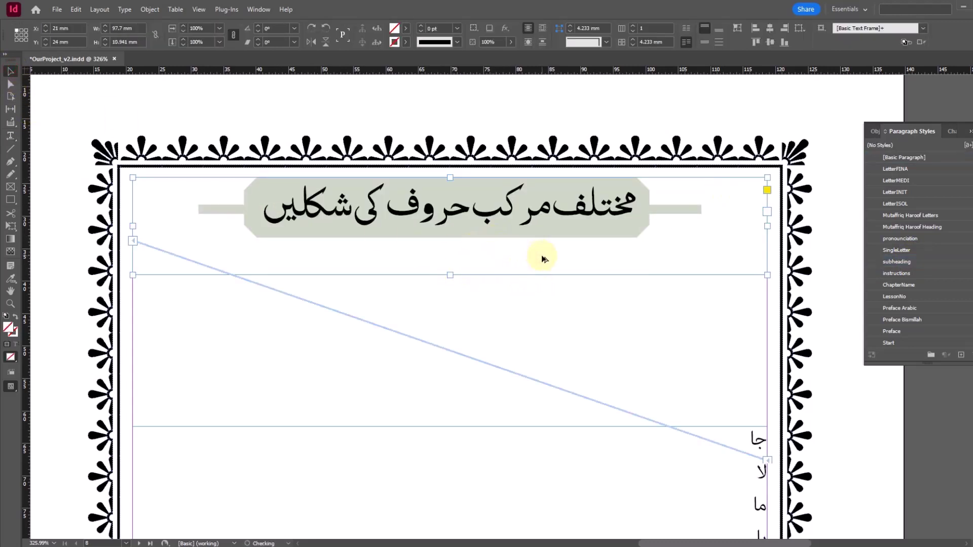
{"action": "left_click", "coordinate": [644, 293]}
{"action": "scroll", "coordinate": [679, 336], "scroll_direction": "down", "scroll_amount": 5}
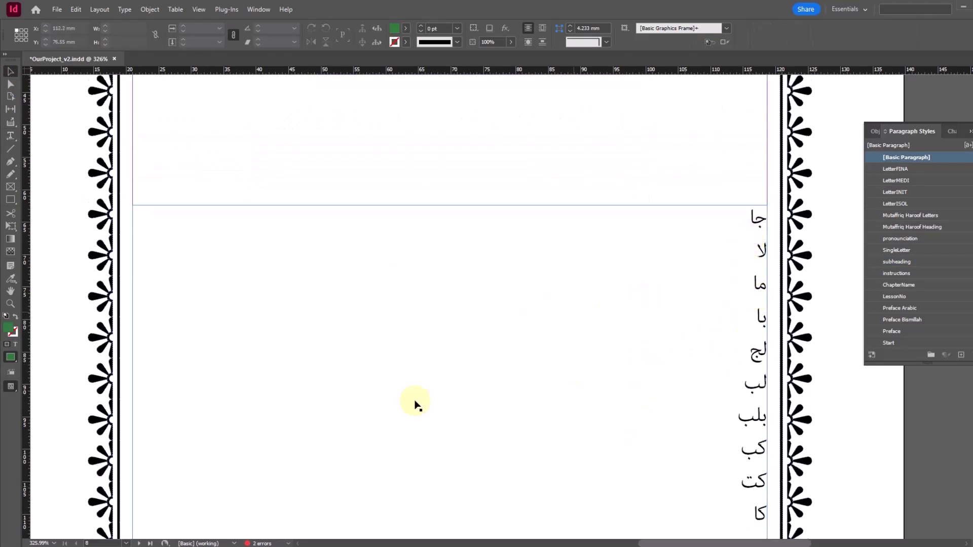
{"action": "key", "text": "alt+Tab"}
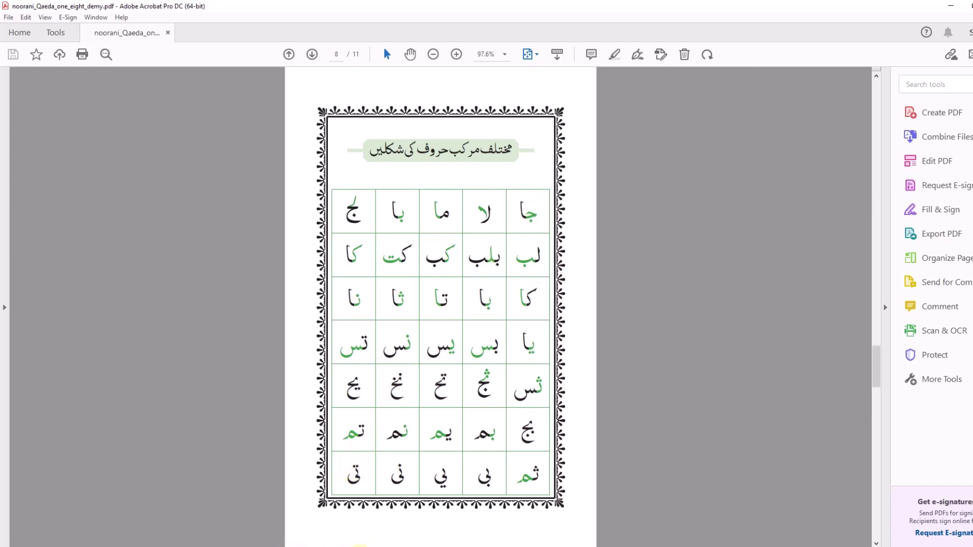
{"action": "key", "text": "alt+Tab"}
{"action": "left_click", "coordinate": [13, 73]}
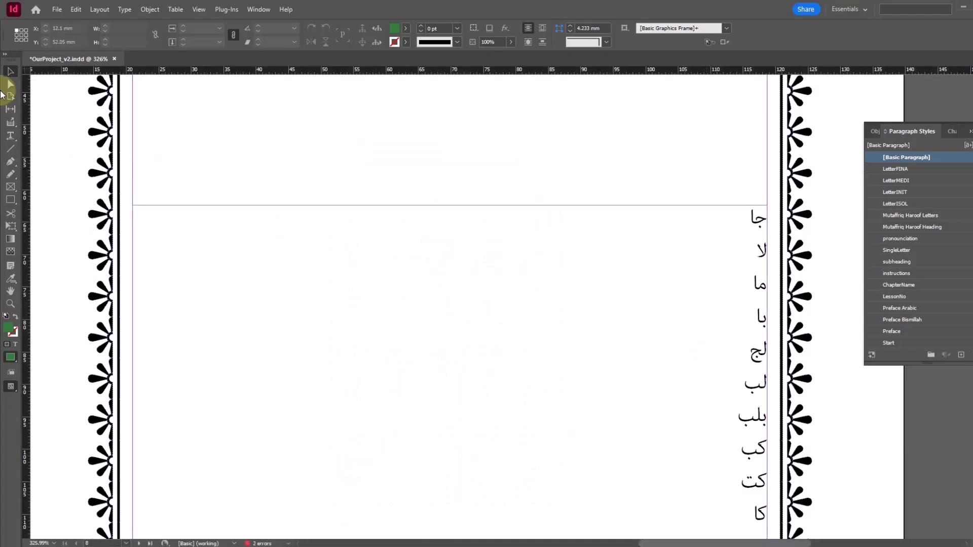
{"action": "left_click", "coordinate": [523, 384], "text": "ctrl+alt"}
{"action": "left_click", "coordinate": [525, 380], "text": "ctrl+alt"}
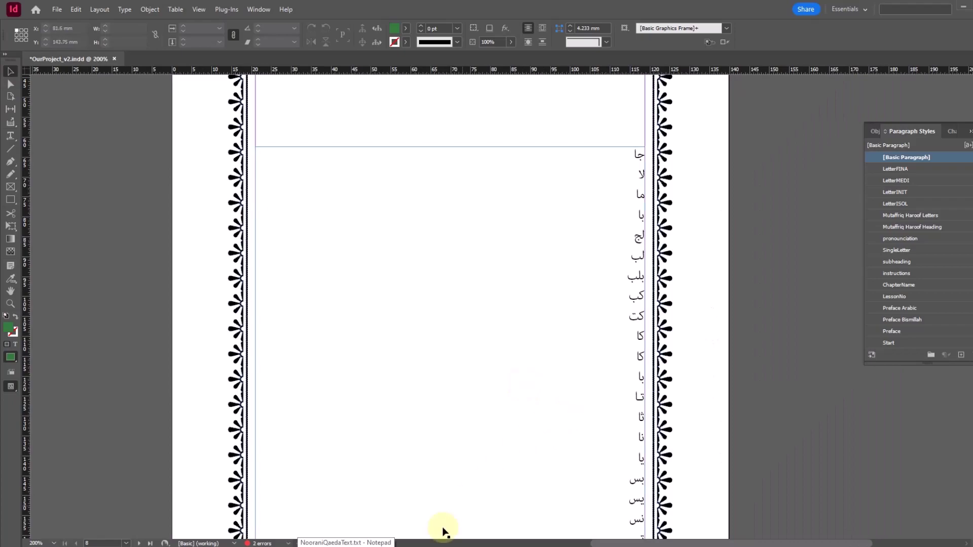
{"action": "key", "text": "alt+Tab"}
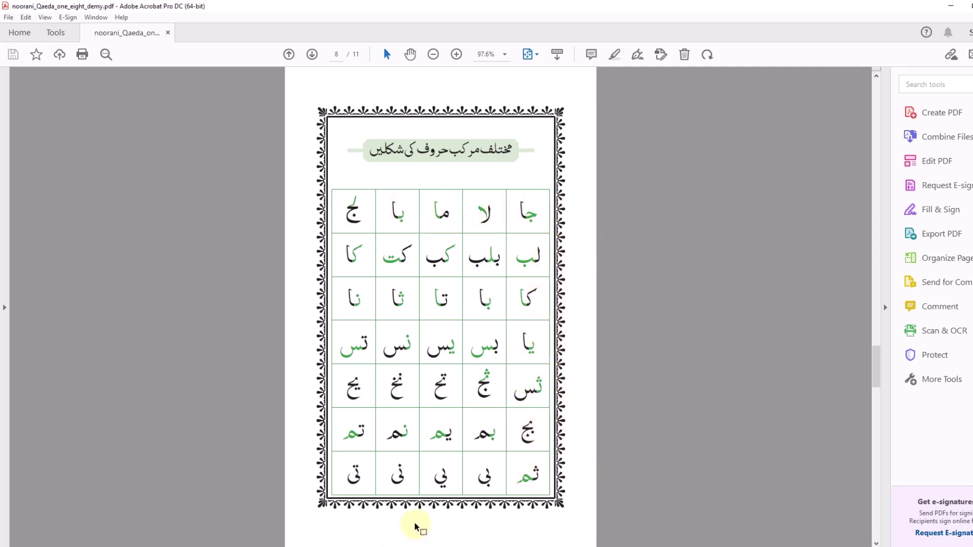
{"action": "left_click", "coordinate": [298, 546]}
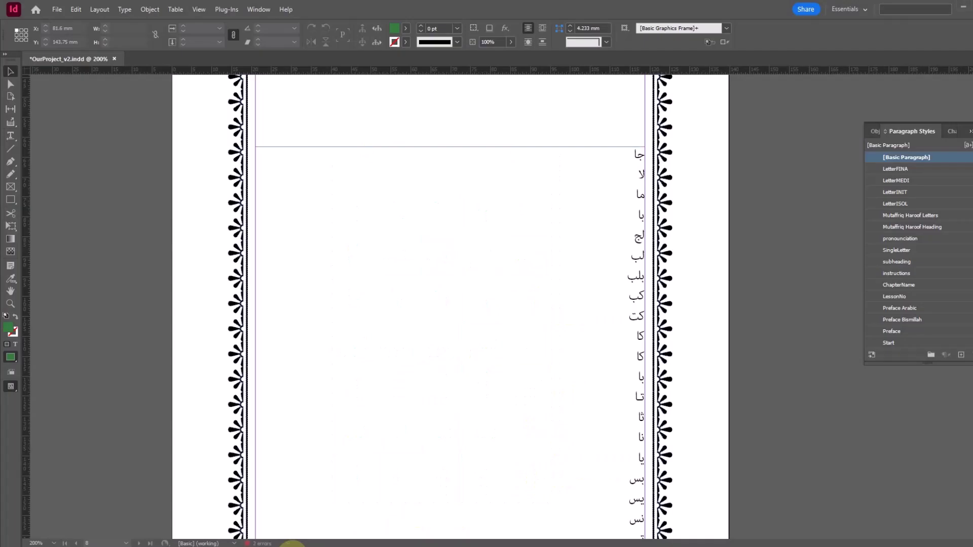
- Set the letter-list frame to 2 columns
{"action": "scroll", "coordinate": [558, 252], "scroll_direction": "down", "scroll_amount": 5}
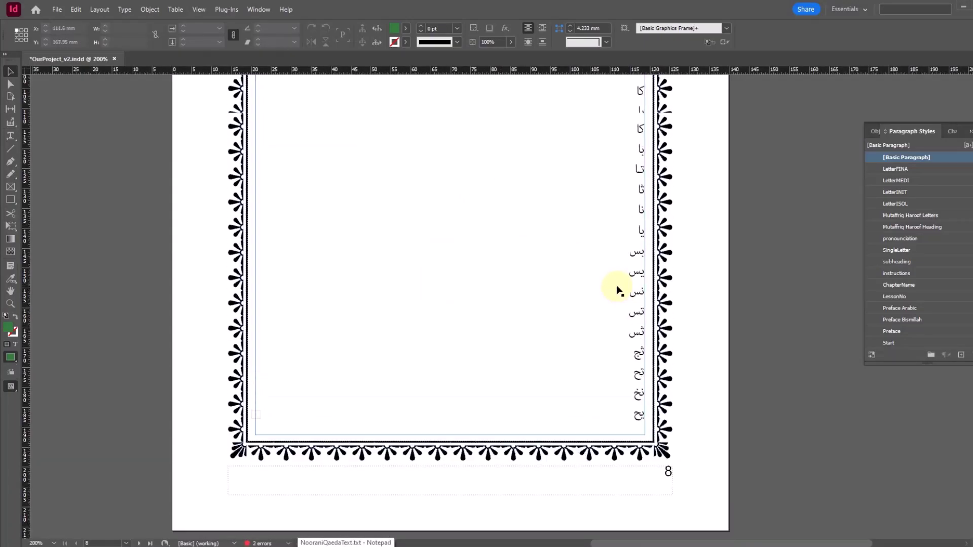
{"action": "scroll", "coordinate": [617, 285], "scroll_direction": "up", "scroll_amount": 5}
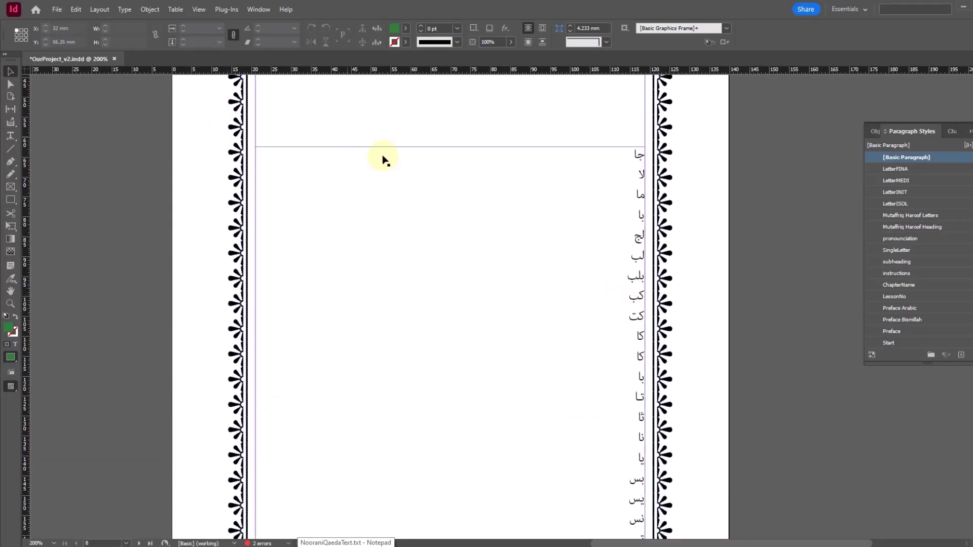
{"action": "left_click", "coordinate": [476, 237]}
{"action": "left_click", "coordinate": [632, 26]}
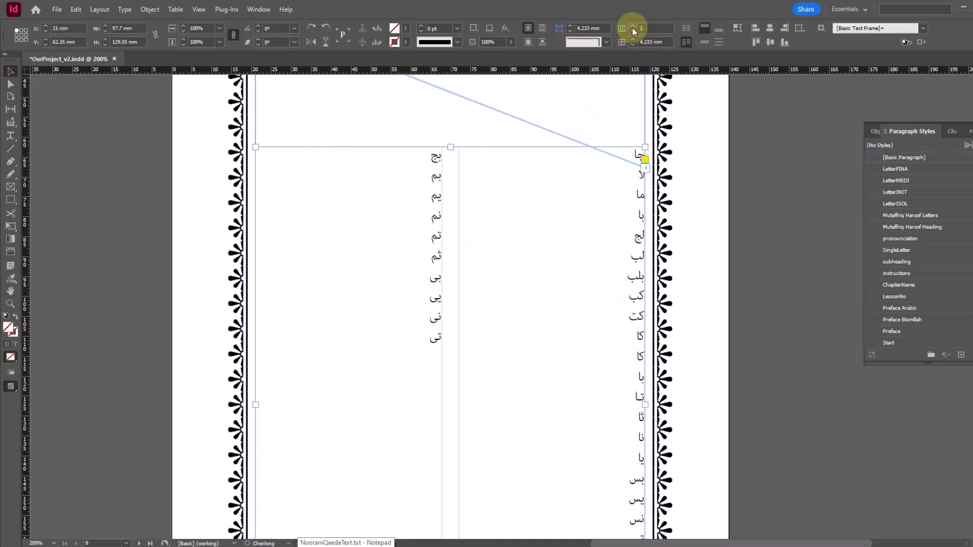
- Select all the Arabic text in the frame and delete it
{"action": "left_click", "coordinate": [10, 136]}
{"action": "left_click_drag", "start_coordinate": [392, 358], "coordinate": [654, 152]}
{"action": "key", "text": "BackSpace"}
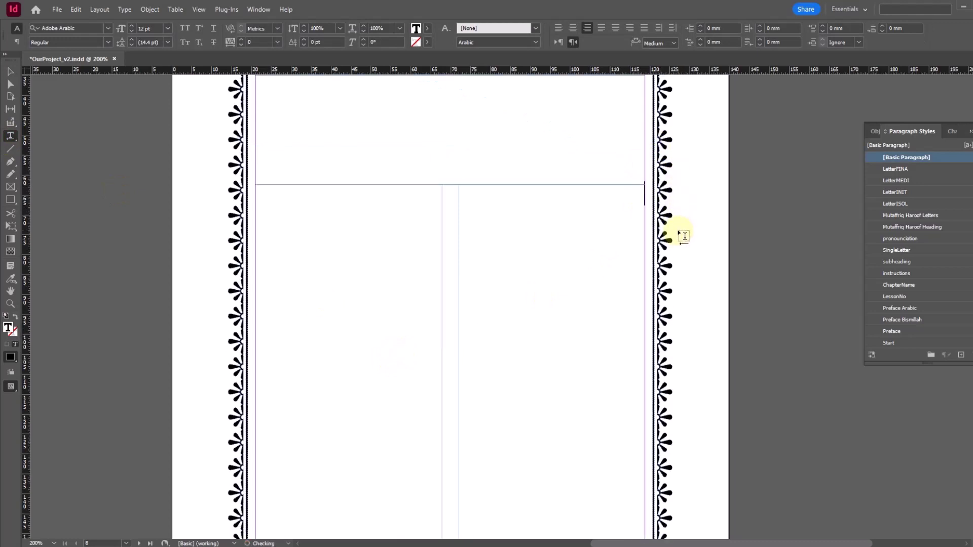
- Place the letter list in a small off-page frame, delete page 8's two-column frame, and view the whole page
{"action": "scroll", "coordinate": [679, 233], "scroll_direction": "up", "scroll_amount": 3}
{"action": "left_click_drag", "start_coordinate": [836, 213], "coordinate": [699, 361]}
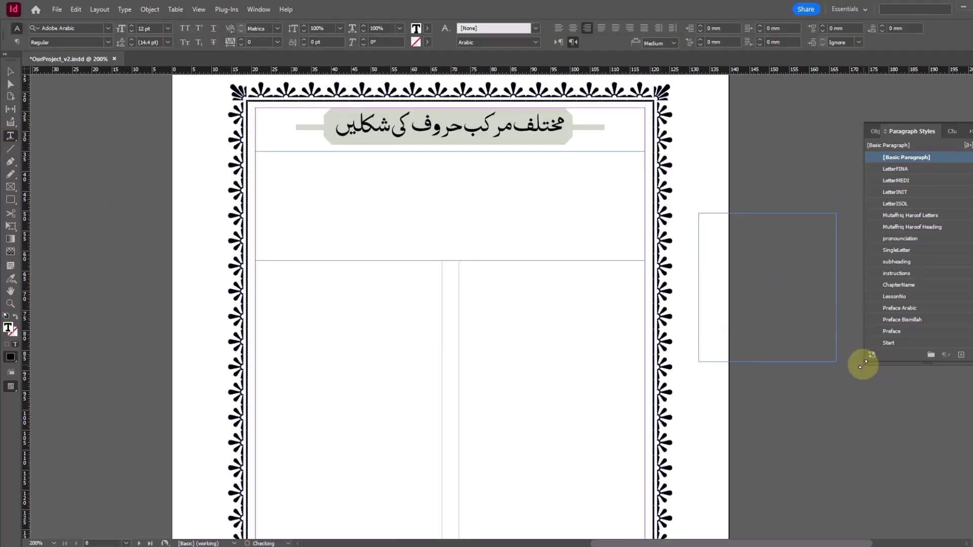
{"action": "left_click", "coordinate": [9, 75]}
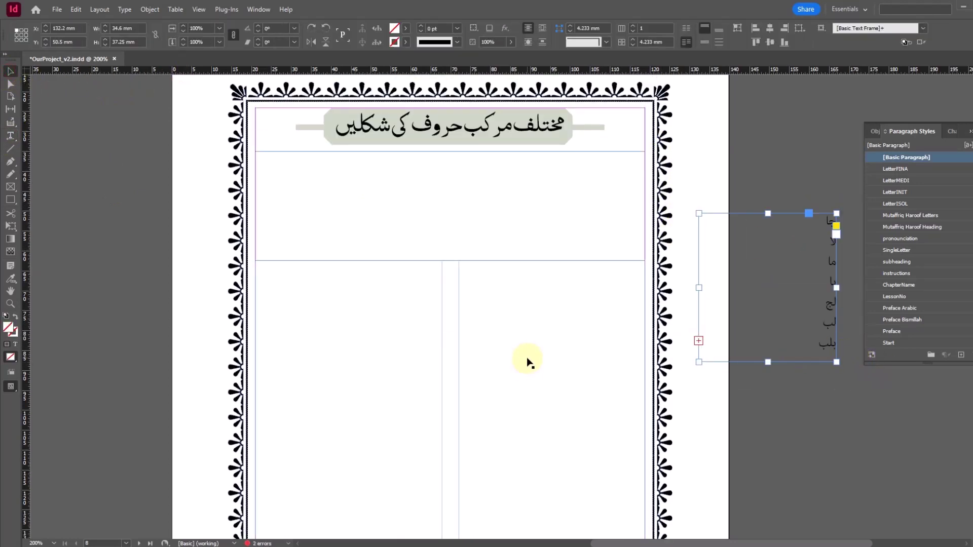
{"action": "left_click", "coordinate": [501, 357]}
{"action": "key", "text": "Delete"}
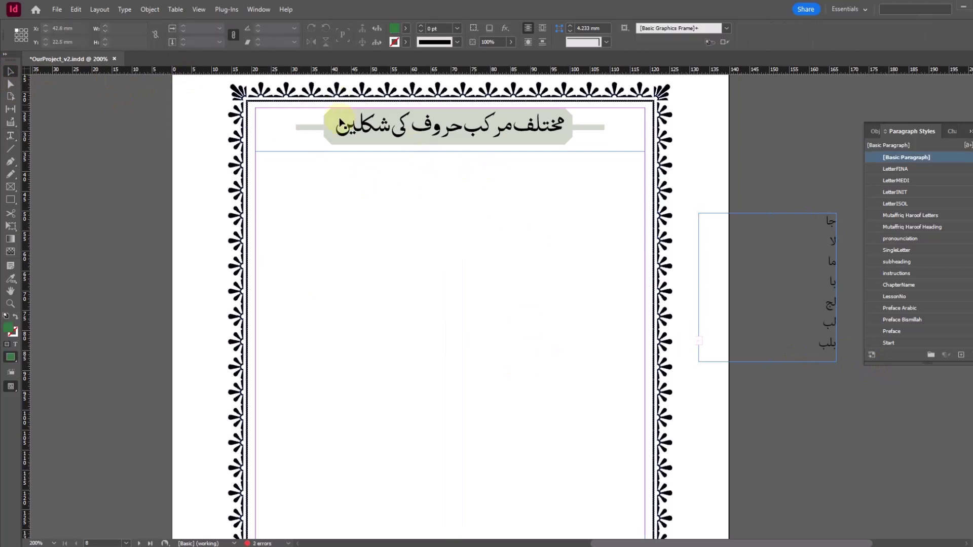
{"action": "scroll", "coordinate": [564, 209], "scroll_direction": "down", "scroll_amount": 5}
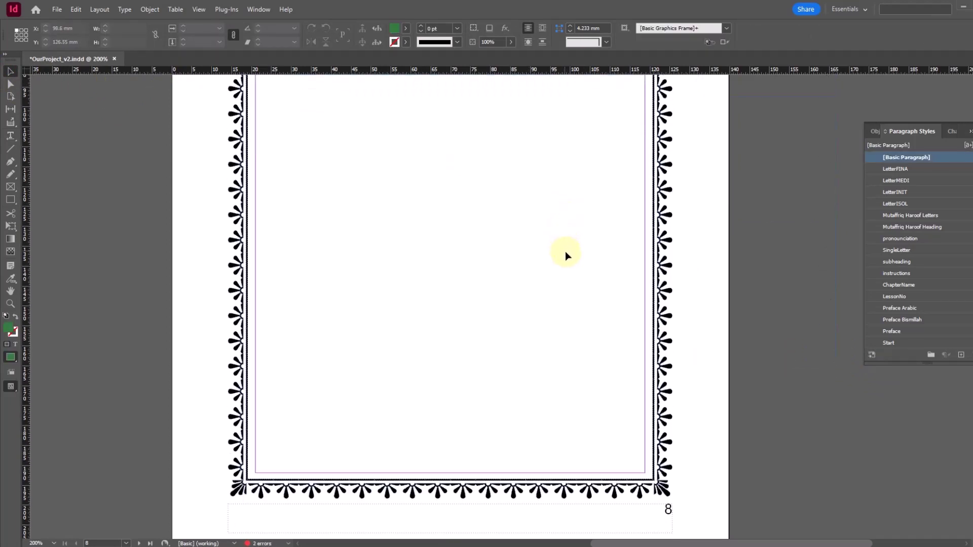
{"action": "left_click", "coordinate": [10, 136]}
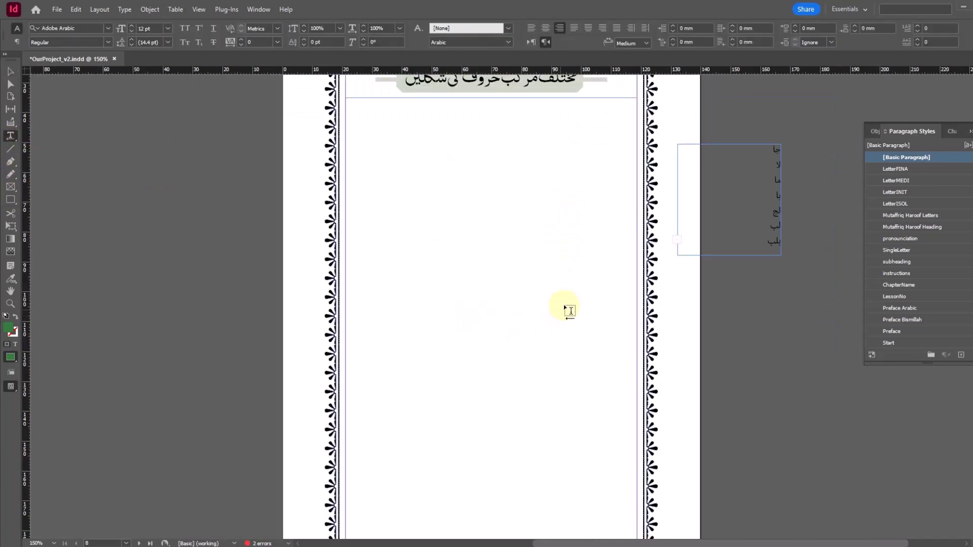
{"action": "left_click", "coordinate": [496, 294], "text": "ctrl+alt"}
{"action": "left_click_drag", "start_coordinate": [573, 318], "coordinate": [471, 286]}
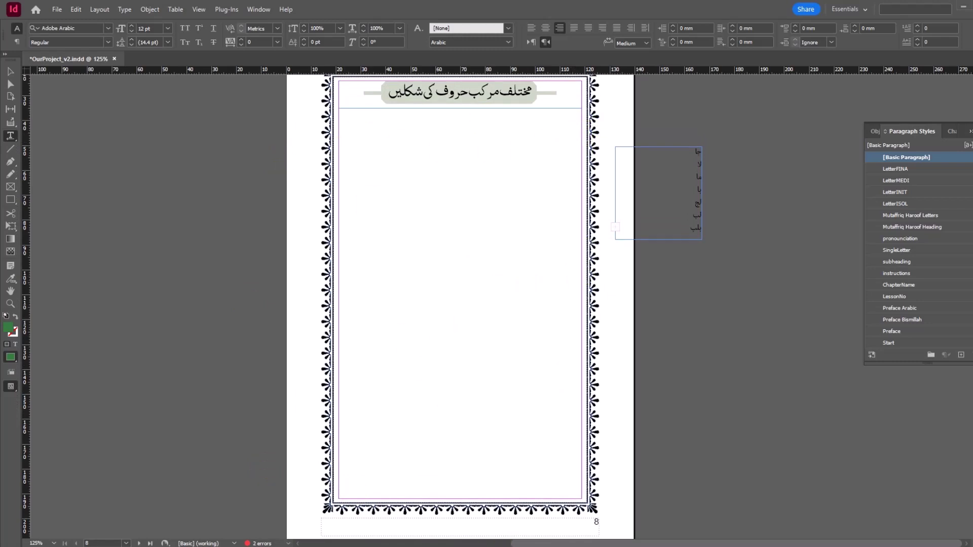
- Check reference PDF page 8, then drag a text frame across page 8's body below the heading
{"action": "left_click", "coordinate": [381, 546]}
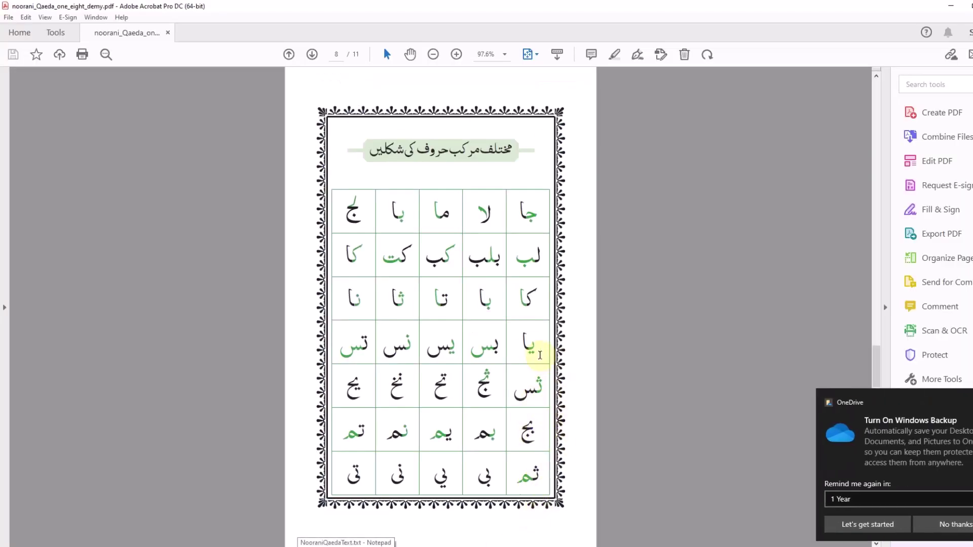
{"action": "key", "text": "alt+Tab"}
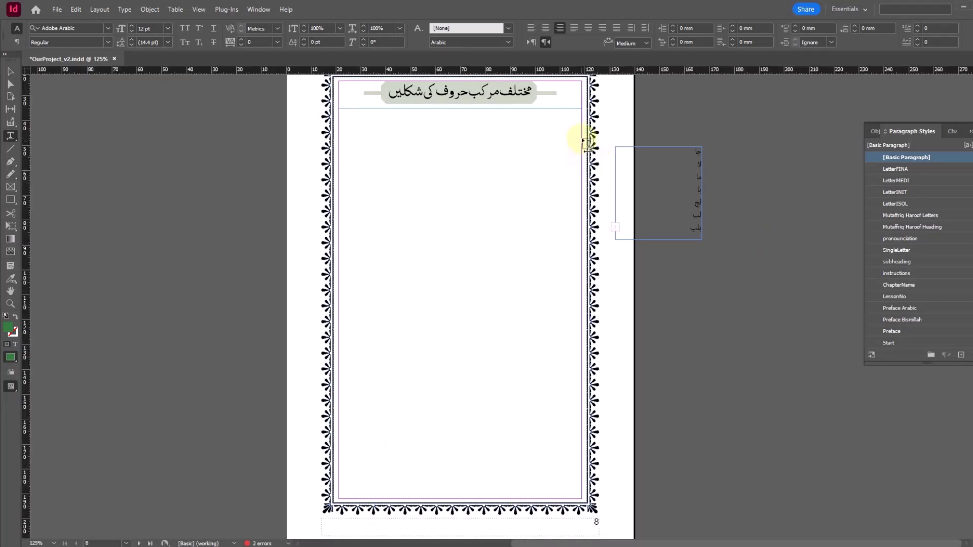
{"action": "left_click_drag", "start_coordinate": [583, 142], "coordinate": [338, 499]}
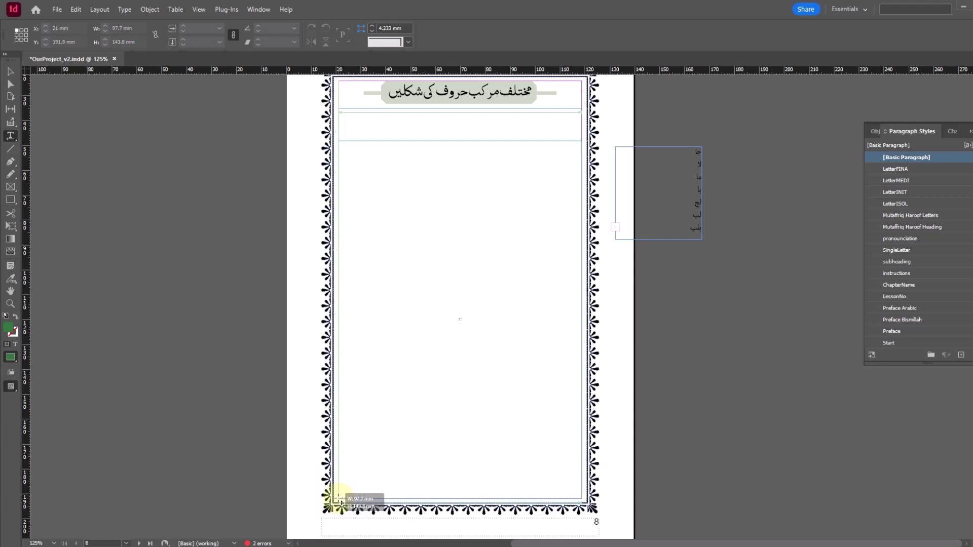
- Split the dragged frame into a 5-column by 7-row grid of frames with zero gutters
{"action": "key", "text": "Right"}
{"action": "left_click_drag", "start_coordinate": [339, 499], "coordinate": [338, 499]}
{"action": "key", "text": "Right"}
{"action": "key", "text": "Right"}
{"action": "key", "text": "Right"}
{"action": "key", "text": "Up"}
{"action": "key", "text": "Up"}
{"action": "key", "text": "Up"}
{"action": "key", "text": "Up"}
{"action": "key", "text": "Up"}
{"action": "key", "text": "Up"}
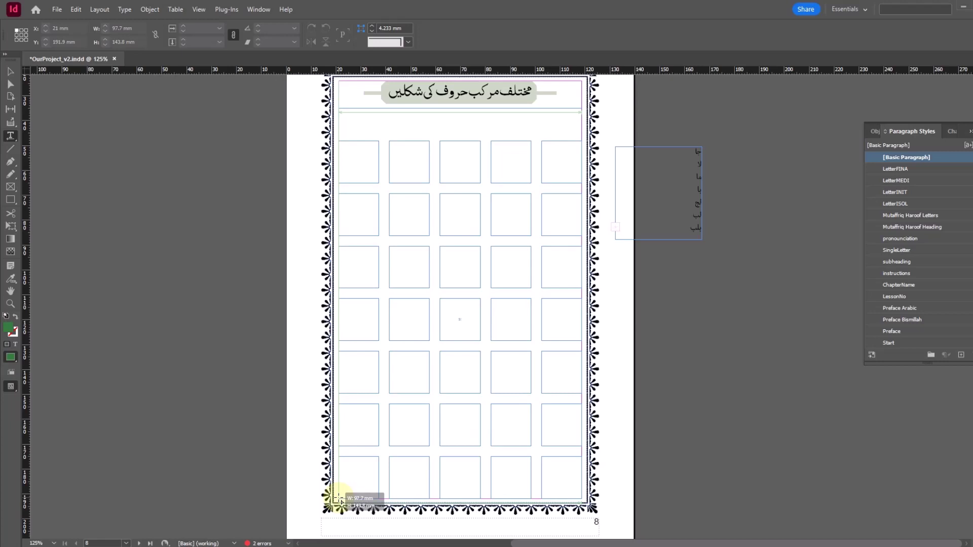
{"action": "key", "text": "ctrl+Left"}
{"action": "key", "text": "ctrl+Left"}
{"action": "key", "text": "ctrl+Left"}
{"action": "key", "text": "ctrl+Left"}
{"action": "key", "text": "ctrl+Left"}
{"action": "key", "text": "ctrl+Left"}
{"action": "key", "text": "ctrl+Left"}
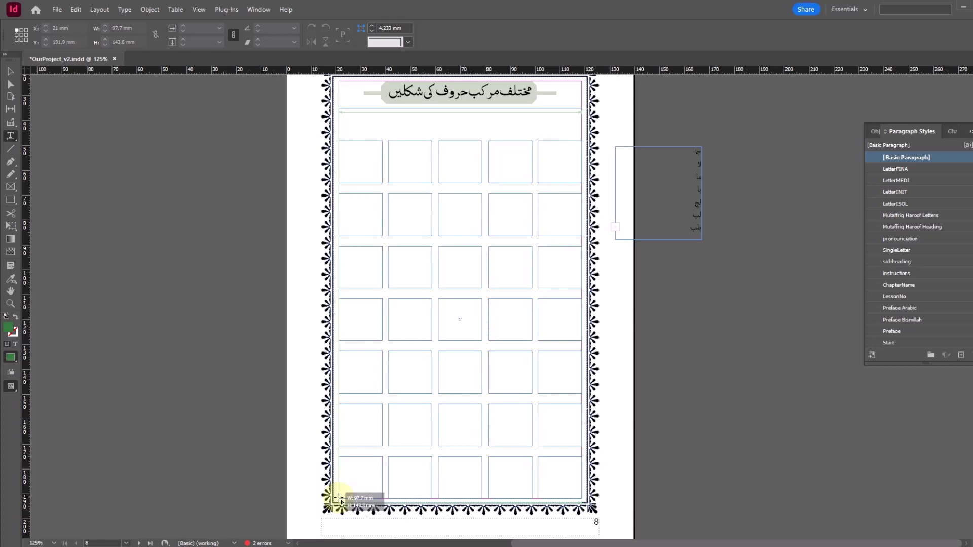
{"action": "key", "text": "ctrl+Left"}
{"action": "key", "text": "ctrl+Left"}
{"action": "key", "text": "ctrl+Left"}
{"action": "key", "text": "ctrl+Left"}
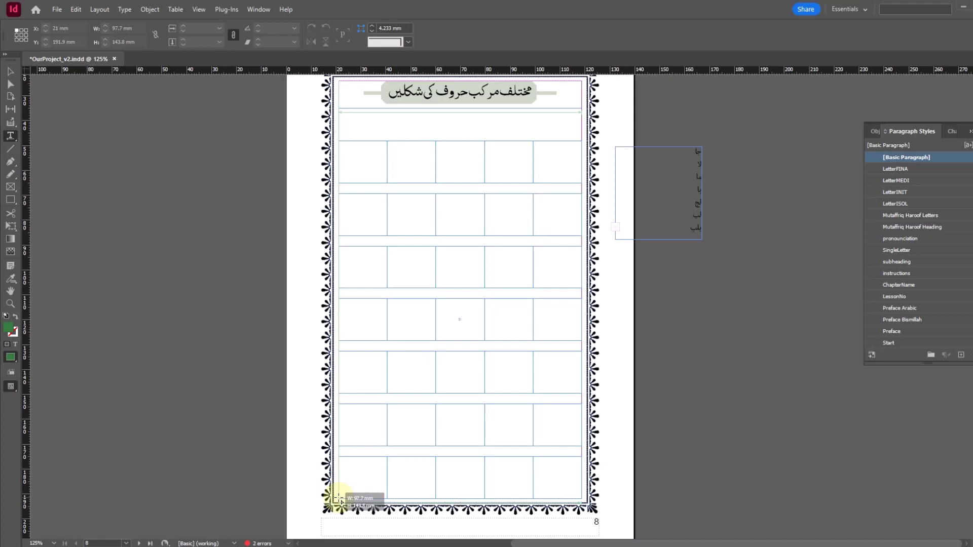
{"action": "key", "text": "ctrl+Down"}
{"action": "key", "text": "ctrl+Down"}
{"action": "key", "text": "ctrl+Down"}
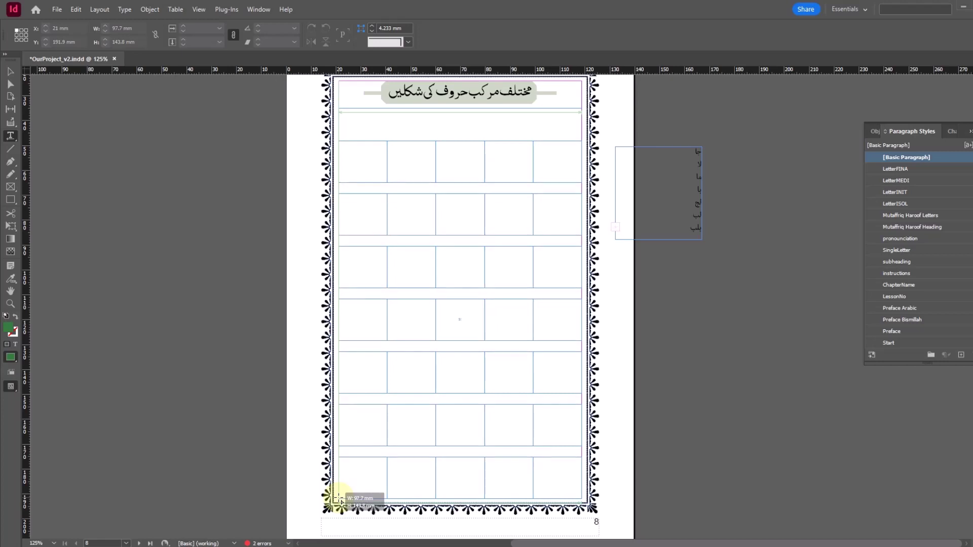
{"action": "key", "text": "ctrl+Down"}
{"action": "key", "text": "ctrl+Down"}
{"action": "key", "text": "ctrl+Down"}
{"action": "key", "text": "ctrl+Down"}
{"action": "key", "text": "ctrl+Down"}
{"action": "key", "text": "ctrl+Down"}
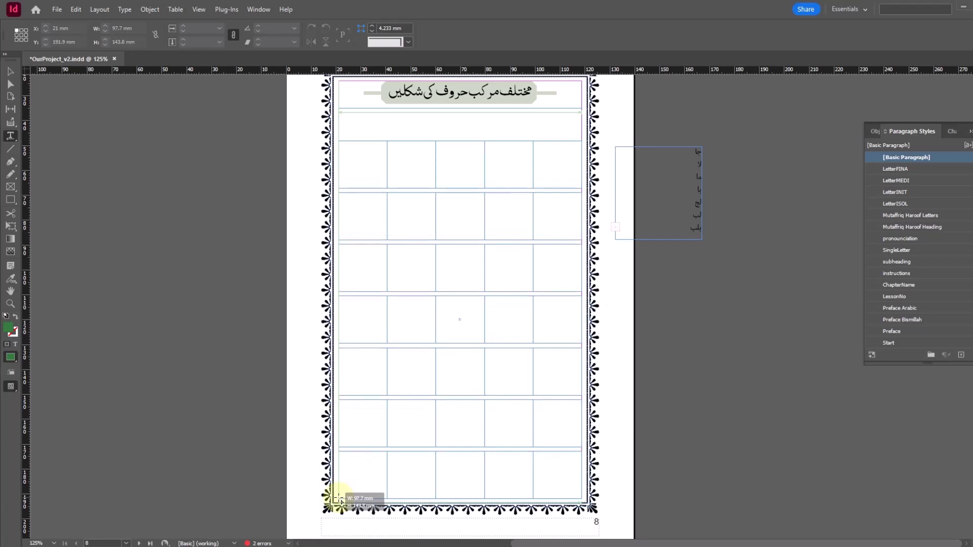
{"action": "key", "text": "ctrl+Down"}
{"action": "key", "text": "ctrl+Down"}
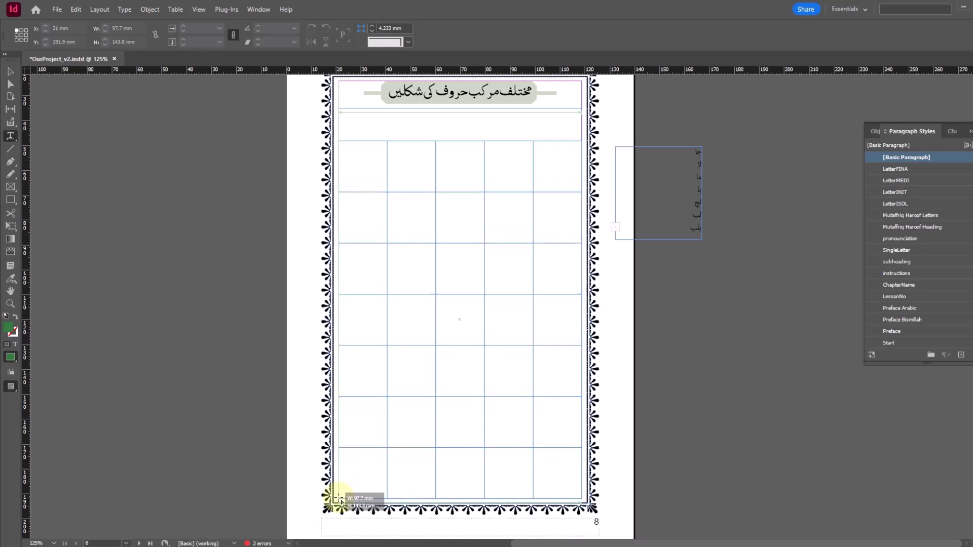
{"action": "left_click_drag", "start_coordinate": [339, 498], "coordinate": [340, 499]}
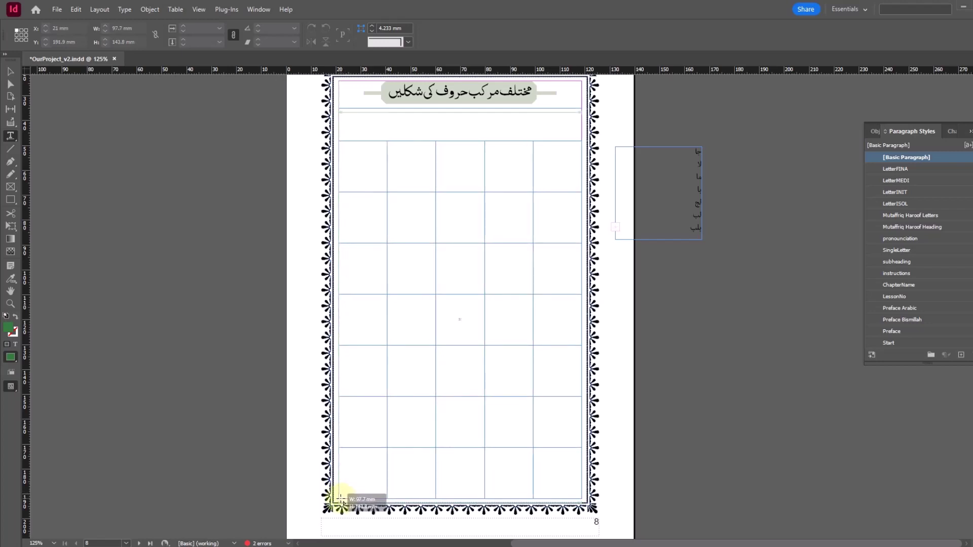
{"action": "left_click_drag", "start_coordinate": [341, 498], "coordinate": [341, 500]}
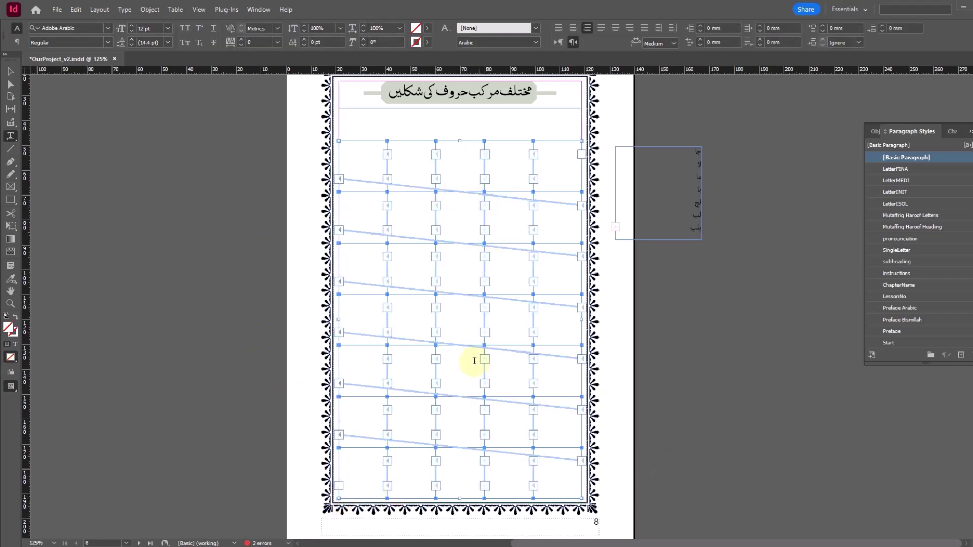
- Select the grid frames and bring up the Object Styles list
{"action": "left_click", "coordinate": [10, 71]}
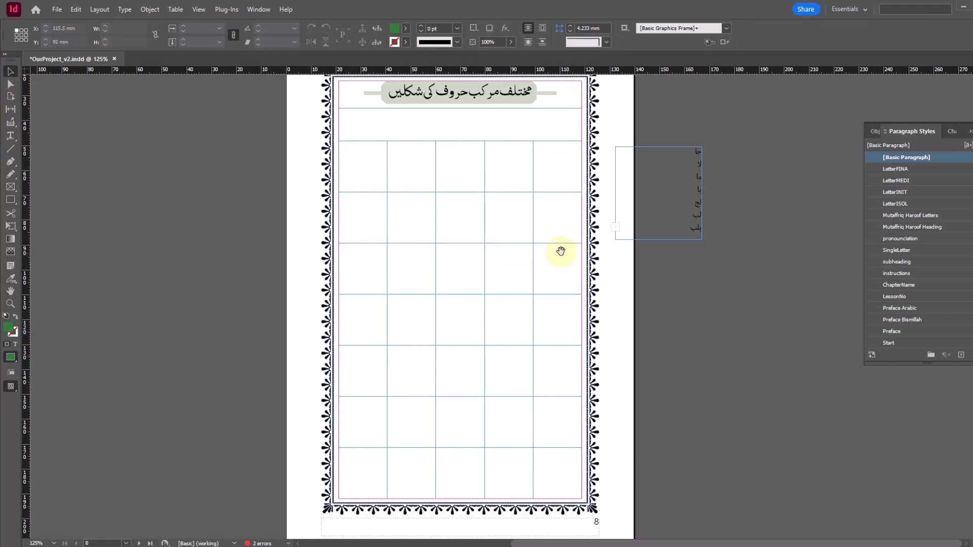
{"action": "left_click_drag", "start_coordinate": [559, 247], "coordinate": [458, 273]}
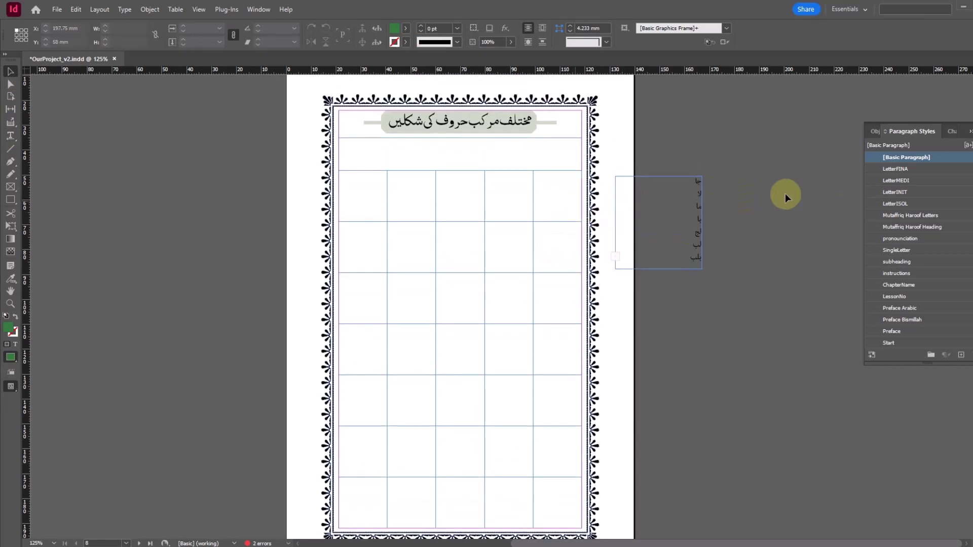
{"action": "left_click", "coordinate": [873, 131]}
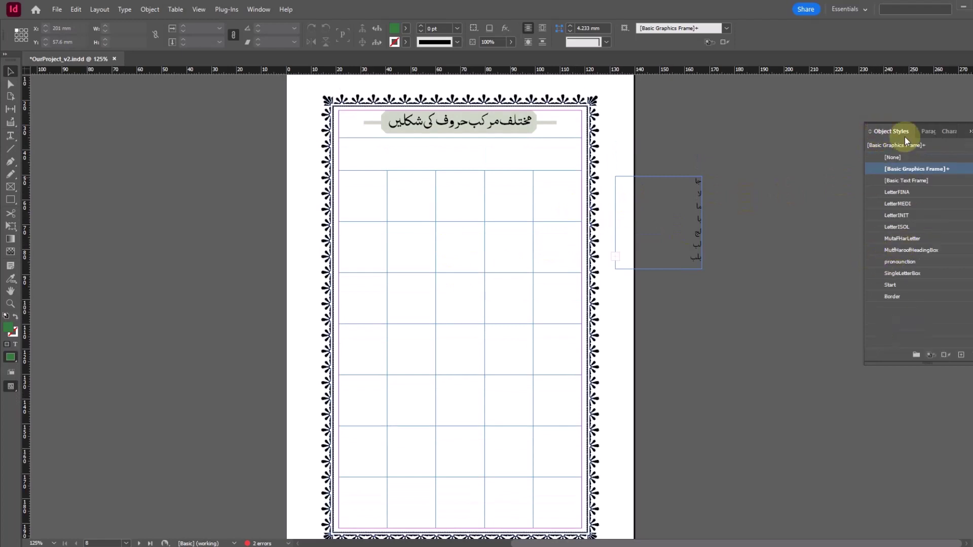
- Create an object style named murakkah_single_letter_box, then set the selected frame's style to [None]
{"action": "left_click", "coordinate": [961, 355], "text": "alt"}
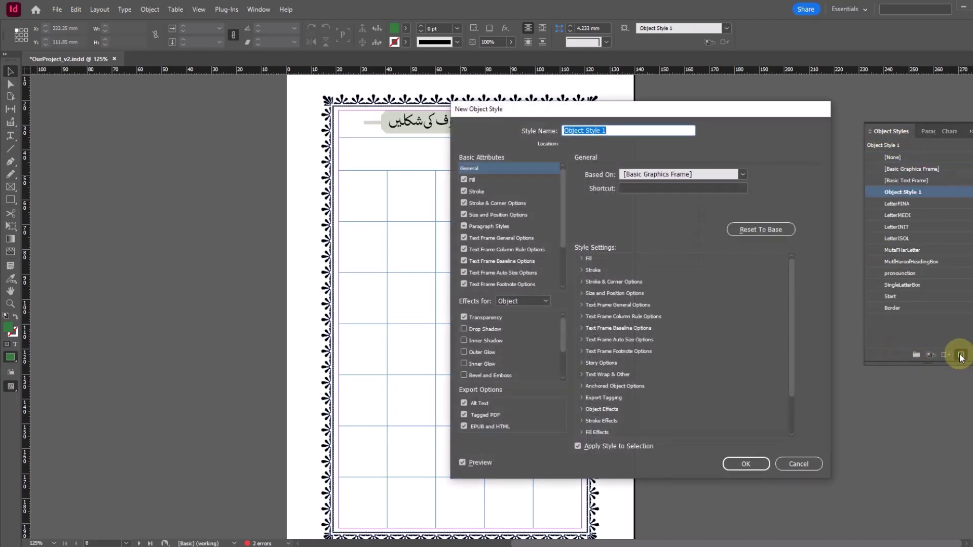
{"action": "type", "text": "murakkah"}
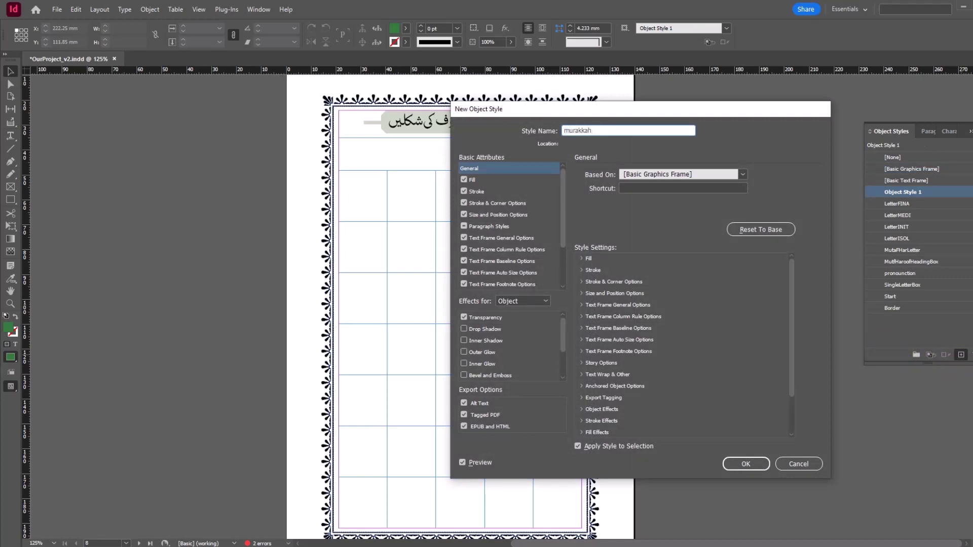
{"action": "type", "text": "_single_letter_box"}
{"action": "left_click", "coordinate": [748, 465]}
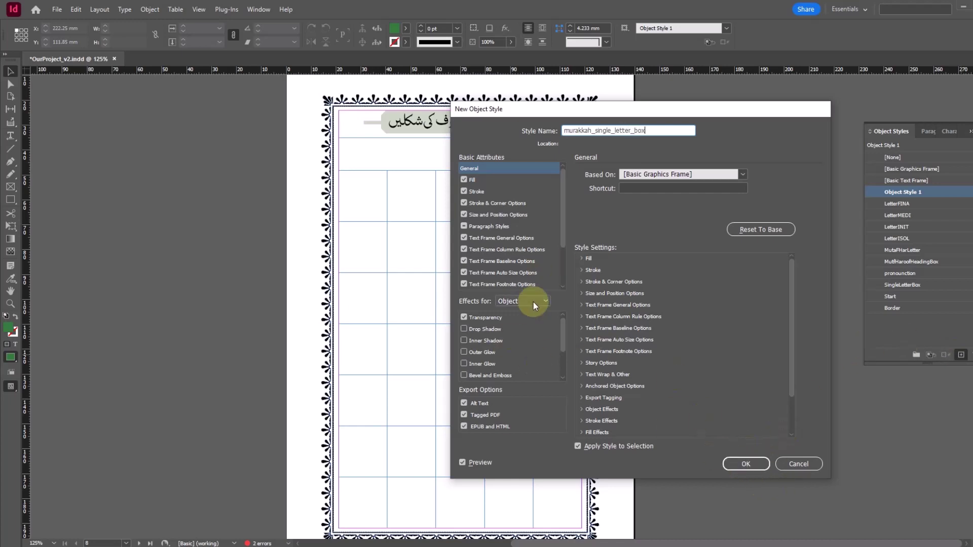
{"action": "left_click", "coordinate": [745, 464]}
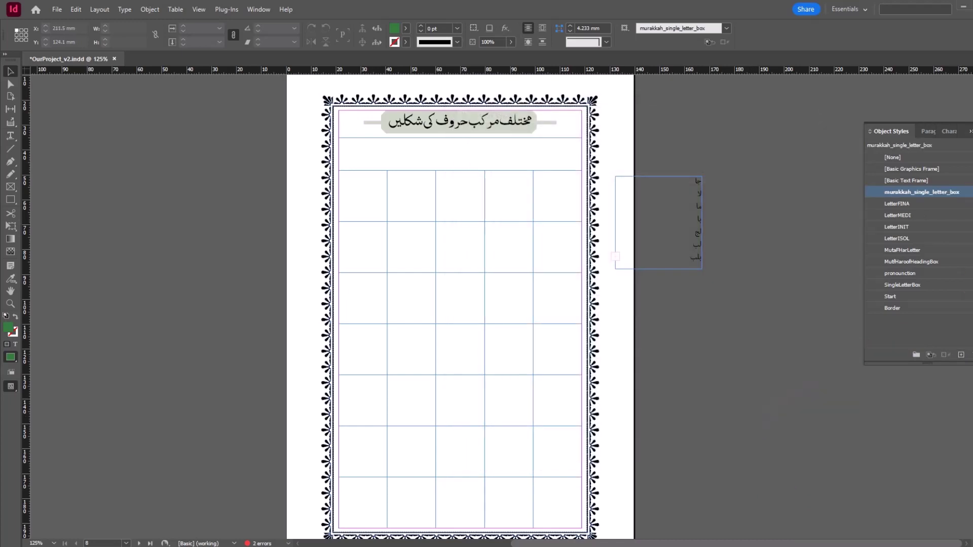
{"action": "left_click", "coordinate": [911, 157]}
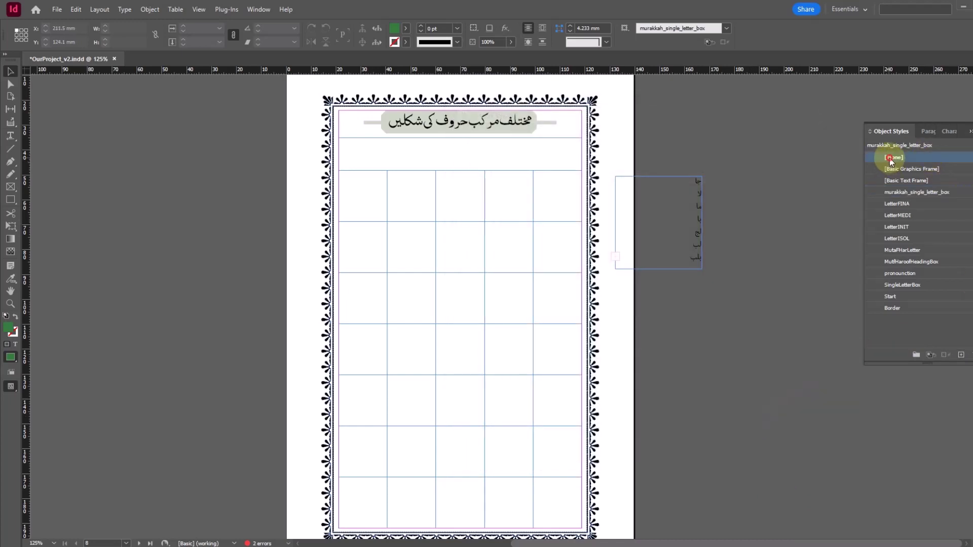
- Apply murakkab_single_letter_box to the top-right grid cell and set the style's fill to None
{"action": "left_click", "coordinate": [565, 195]}
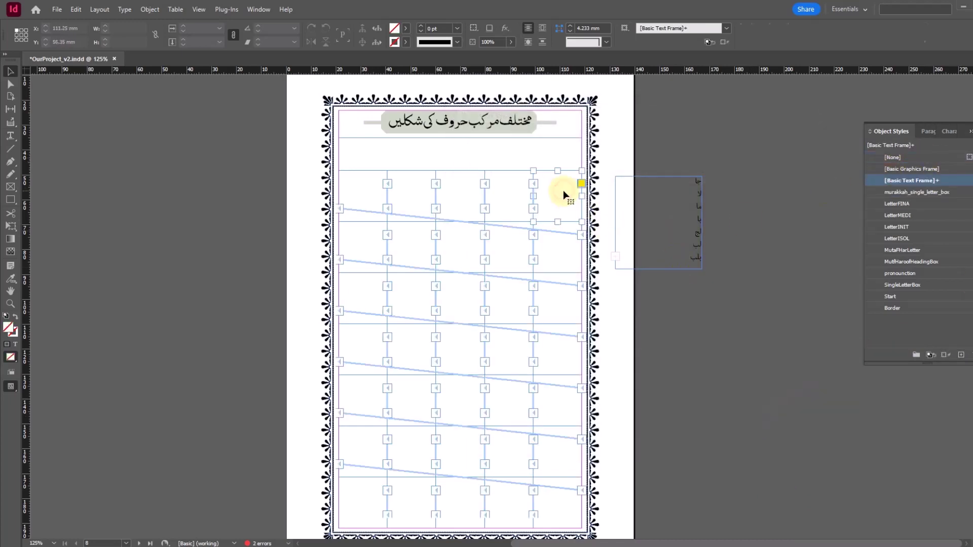
{"action": "left_click", "coordinate": [917, 192]}
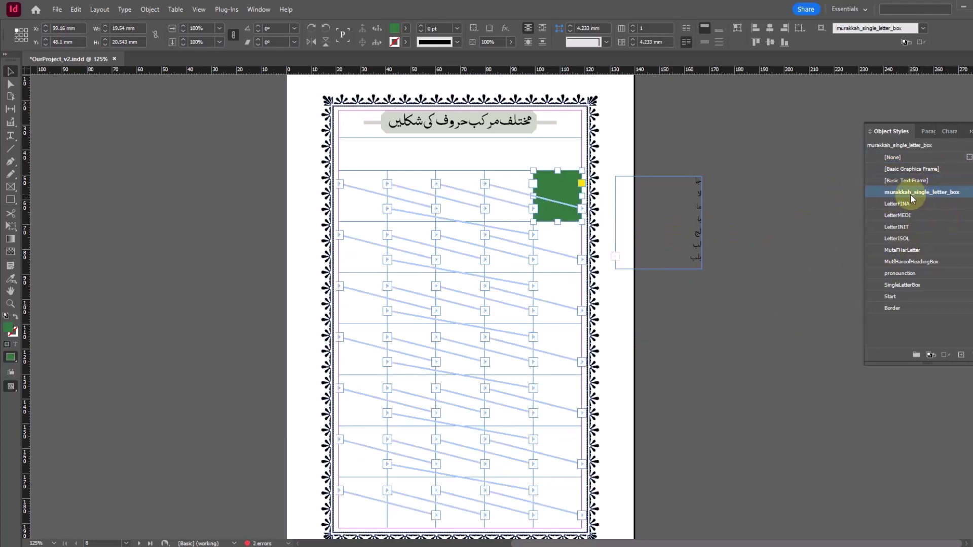
{"action": "right_click", "coordinate": [910, 193]}
{"action": "left_click", "coordinate": [912, 199]}
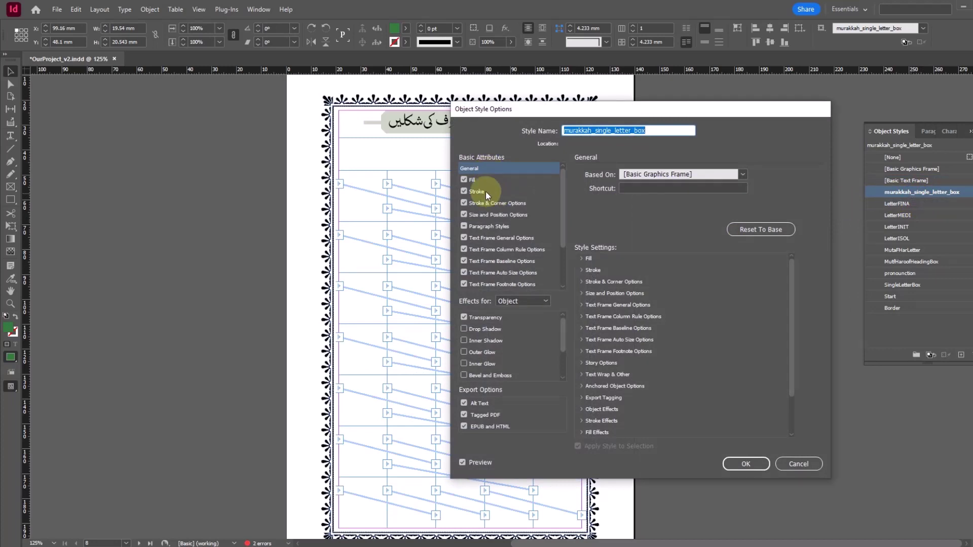
{"action": "left_click", "coordinate": [482, 180]}
{"action": "scroll", "coordinate": [640, 189], "scroll_direction": "up", "scroll_amount": 3}
{"action": "left_click", "coordinate": [642, 175]}
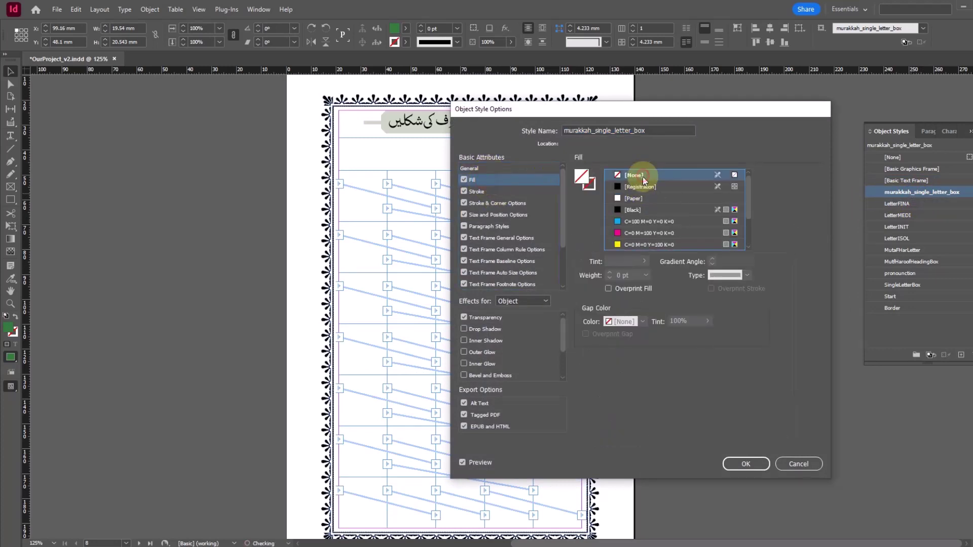
- Give the style a green 1 pt stroke and correct its name to murakkab_single_letter_box
{"action": "left_click", "coordinate": [493, 191]}
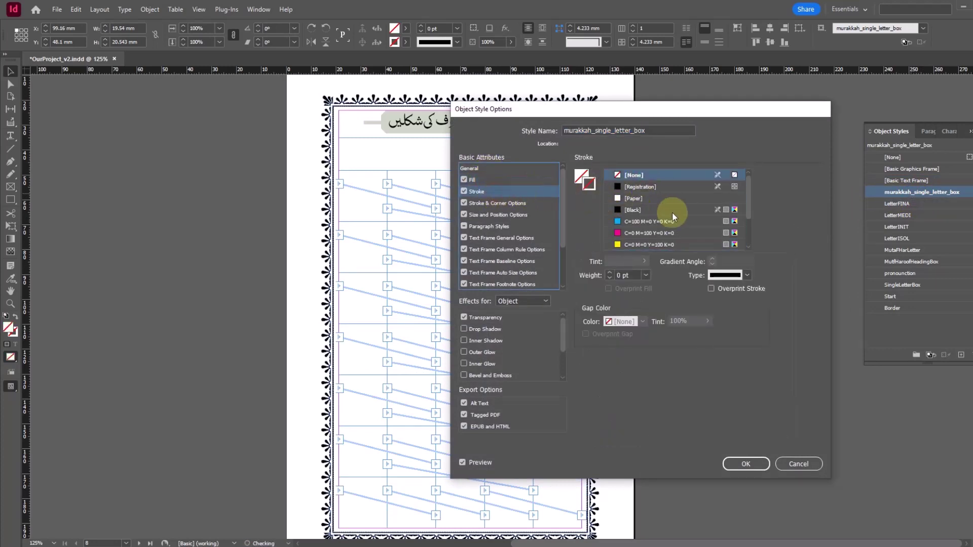
{"action": "scroll", "coordinate": [659, 228], "scroll_direction": "down", "scroll_amount": 3}
{"action": "scroll", "coordinate": [649, 244], "scroll_direction": "up", "scroll_amount": 3}
{"action": "left_click", "coordinate": [749, 467]}
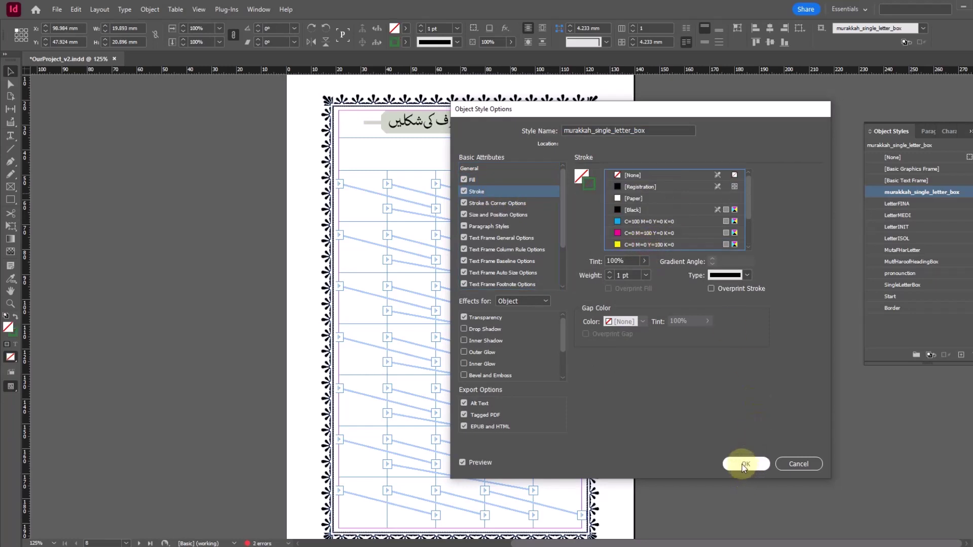
{"action": "left_click", "coordinate": [590, 131]}
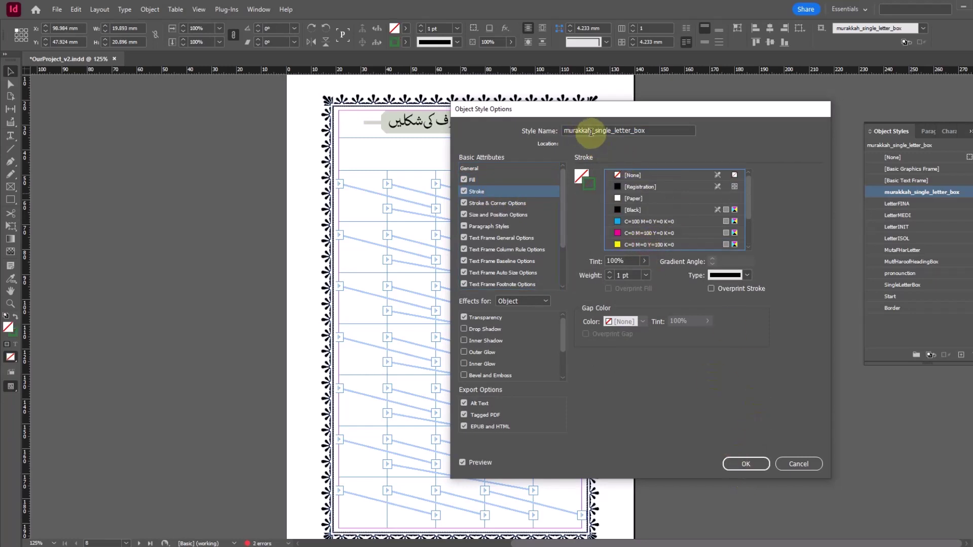
{"action": "key", "text": "BackSpace"}
{"action": "type", "text": "b"}
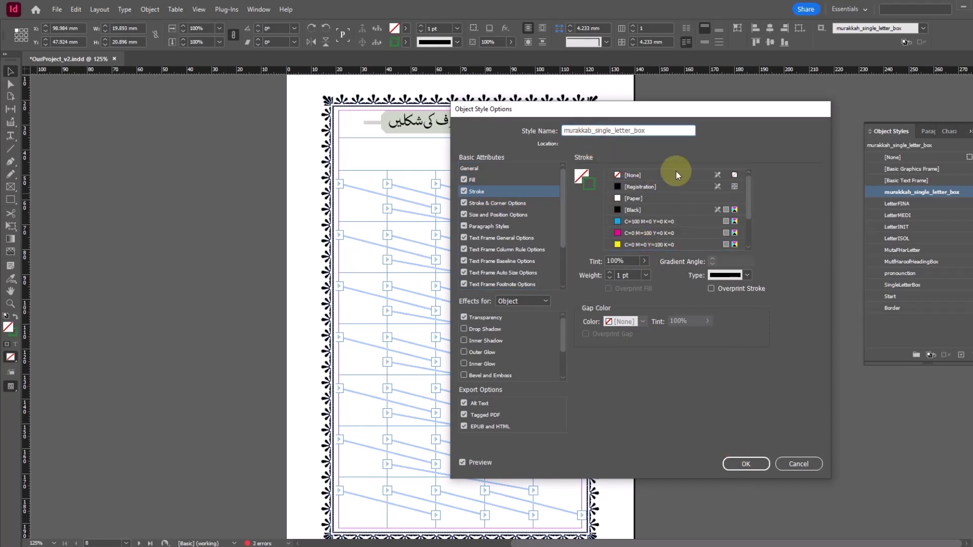
{"action": "left_click", "coordinate": [745, 463]}
{"action": "left_click", "coordinate": [717, 319]}
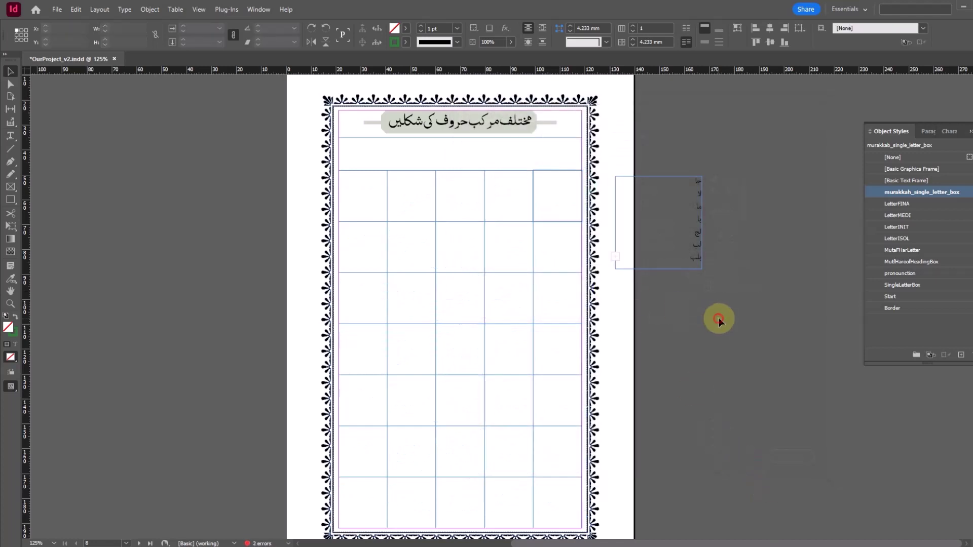
- Apply murakkab_single_letter_box to all five columns of grid frames and check them in Preview mode
{"action": "key", "text": "w"}
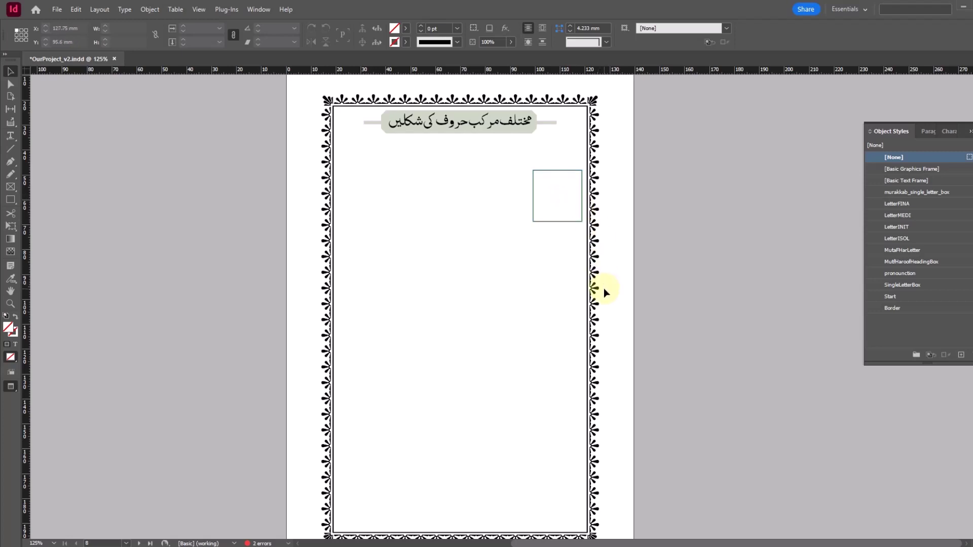
{"action": "key", "text": "w"}
{"action": "left_click_drag", "start_coordinate": [297, 195], "coordinate": [518, 445]}
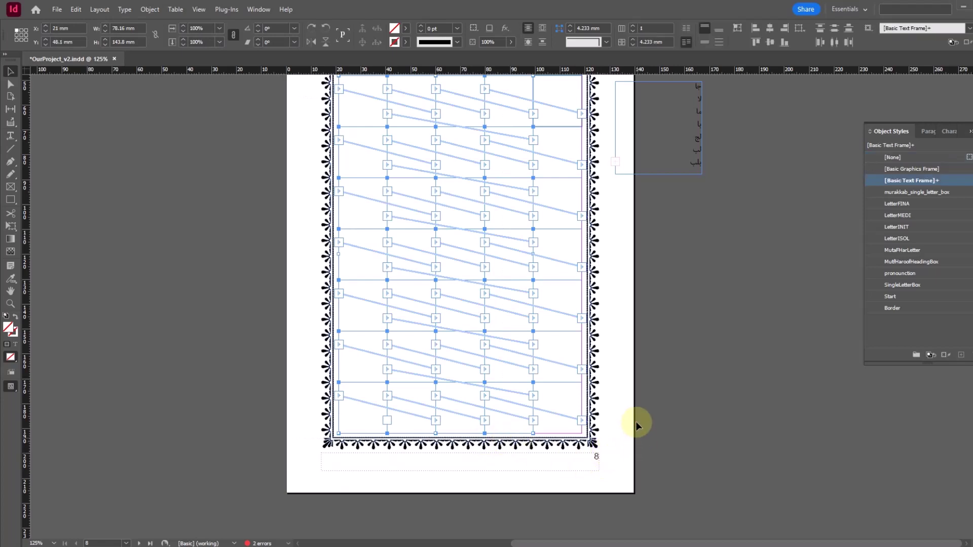
{"action": "left_click_drag", "start_coordinate": [506, 184], "coordinate": [539, 198]}
{"action": "scroll", "coordinate": [577, 308], "scroll_direction": "up", "scroll_amount": 4}
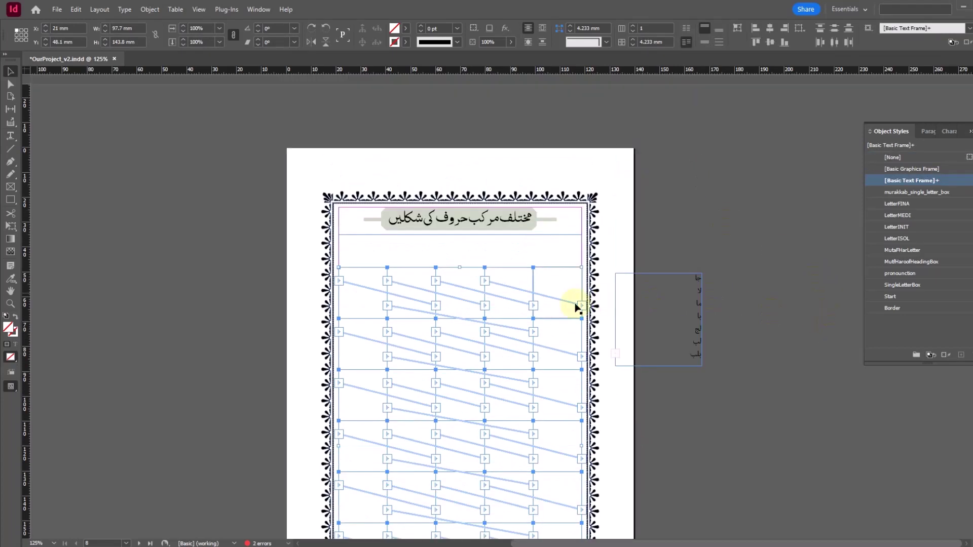
{"action": "left_click", "coordinate": [928, 193]}
{"action": "left_click", "coordinate": [774, 262]}
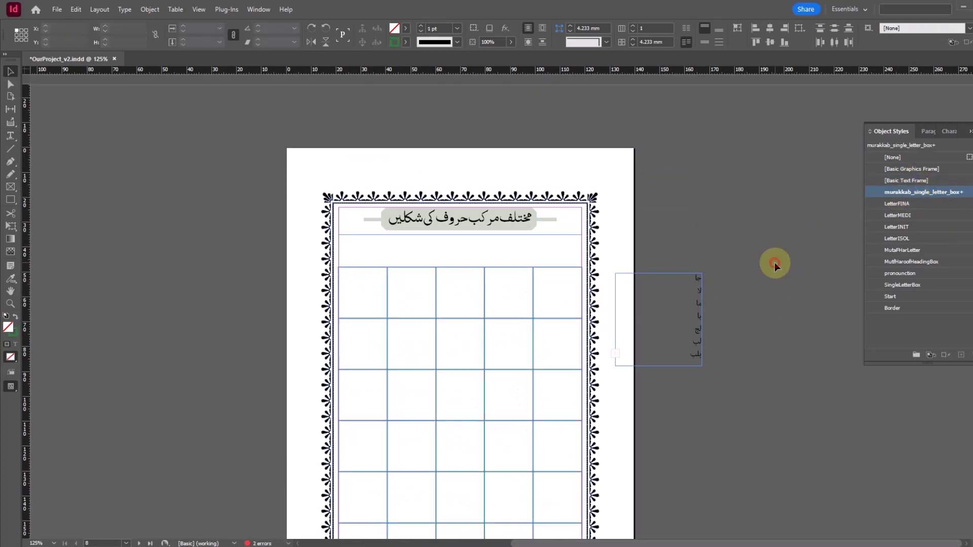
{"action": "scroll", "coordinate": [659, 347], "scroll_direction": "down", "scroll_amount": 3}
{"action": "key", "text": "w"}
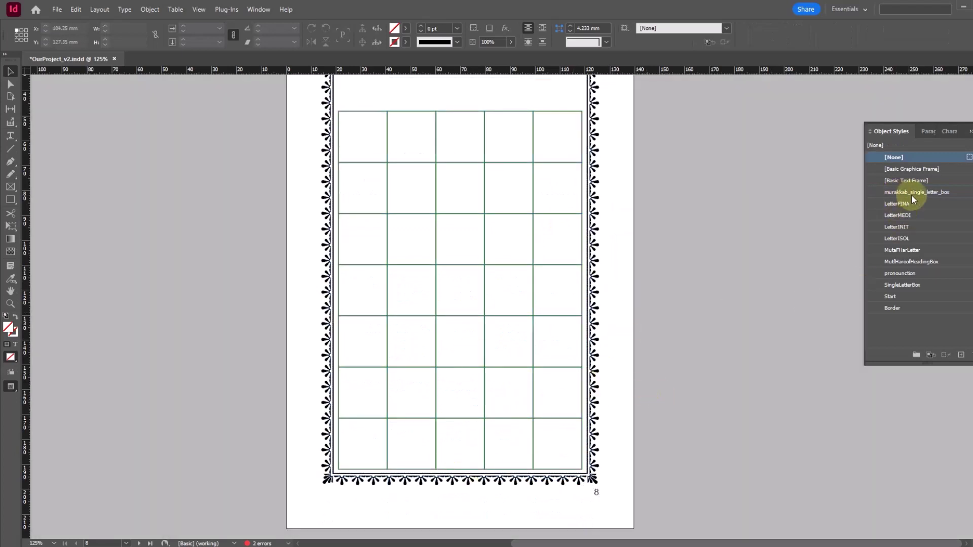
{"action": "key", "text": "w"}
{"action": "scroll", "coordinate": [537, 360], "scroll_direction": "up", "scroll_amount": 2}
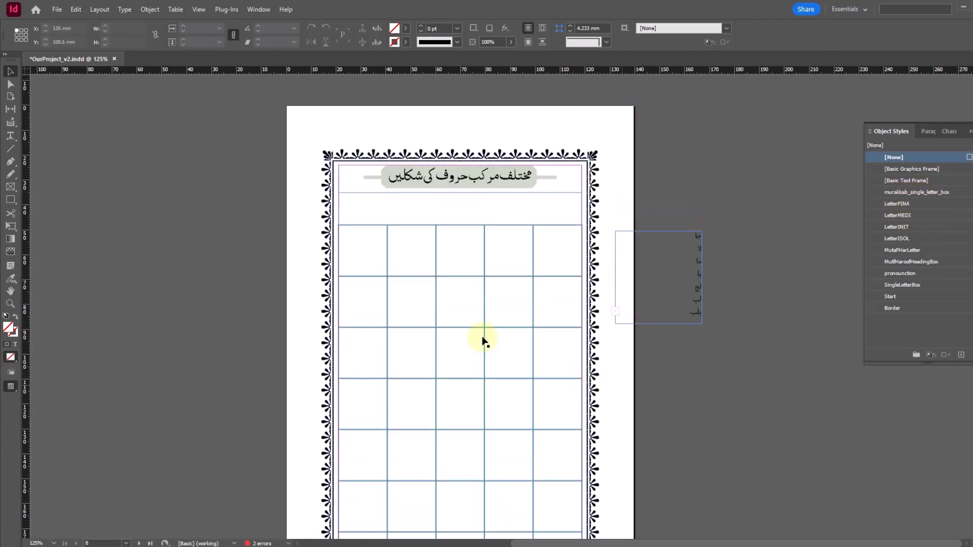
- Move the side frame's letters into the threaded grid cells, delete the empty frame, and zoom in
{"action": "left_click", "coordinate": [10, 136]}
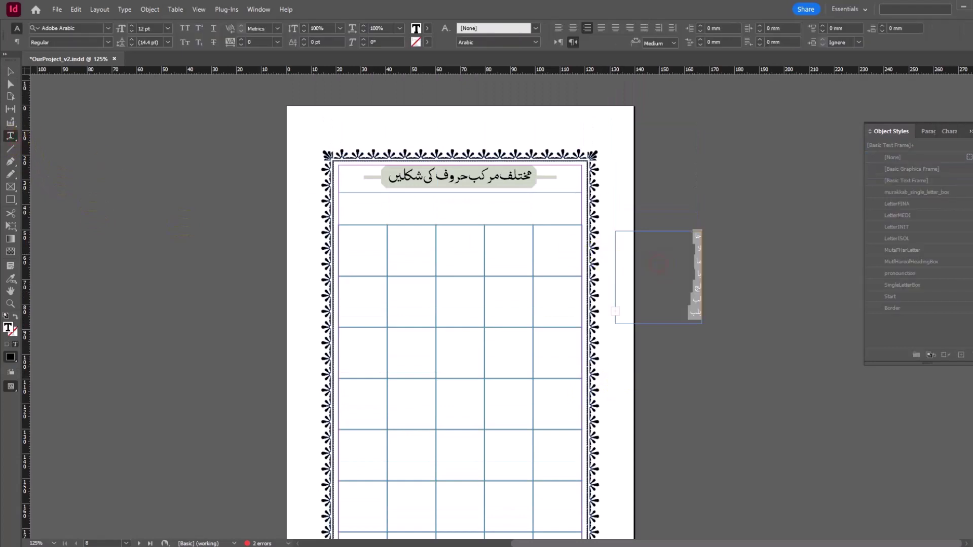
{"action": "left_click", "coordinate": [657, 268]}
{"action": "key", "text": "ctrl+a"}
{"action": "key", "text": "ctrl+x"}
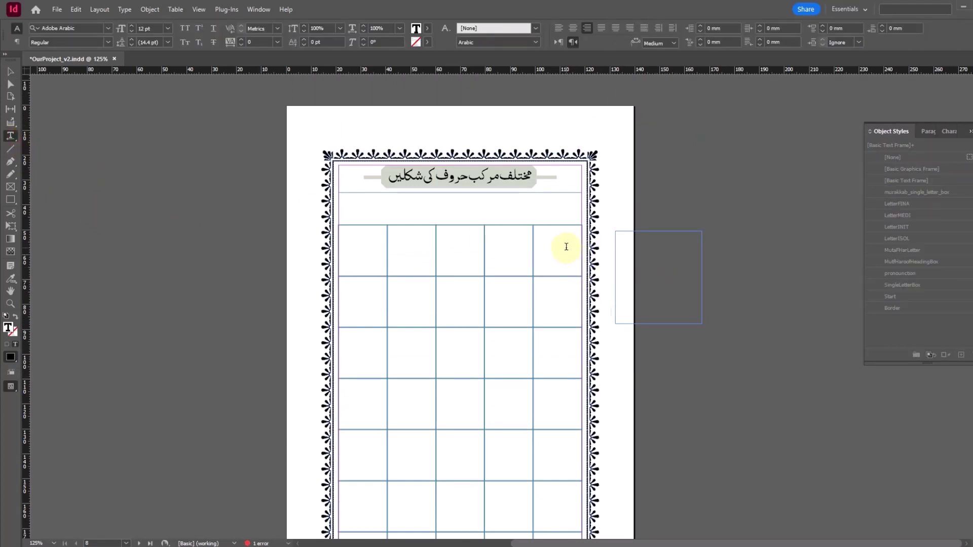
{"action": "left_click", "coordinate": [565, 248]}
{"action": "key", "text": "ctrl+v"}
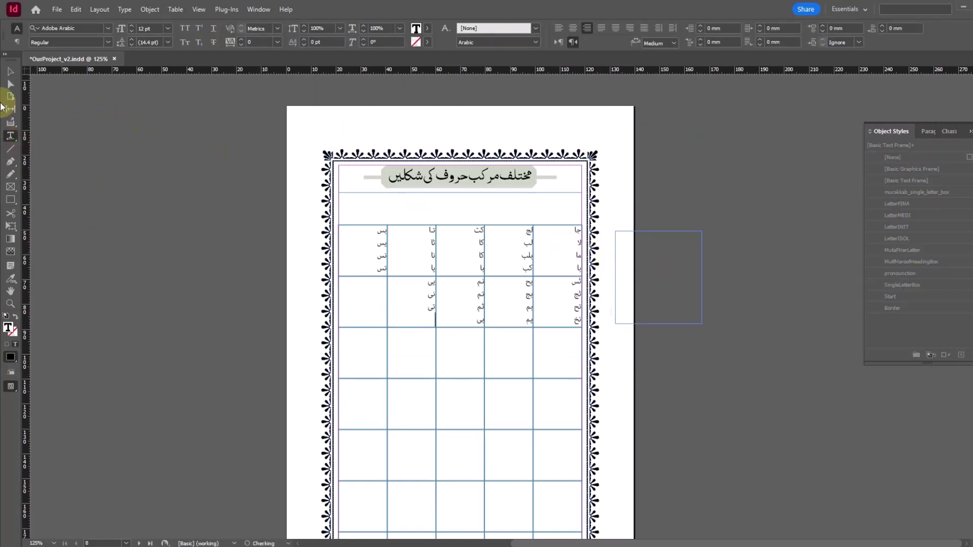
{"action": "left_click", "coordinate": [10, 71]}
{"action": "left_click", "coordinate": [667, 270]}
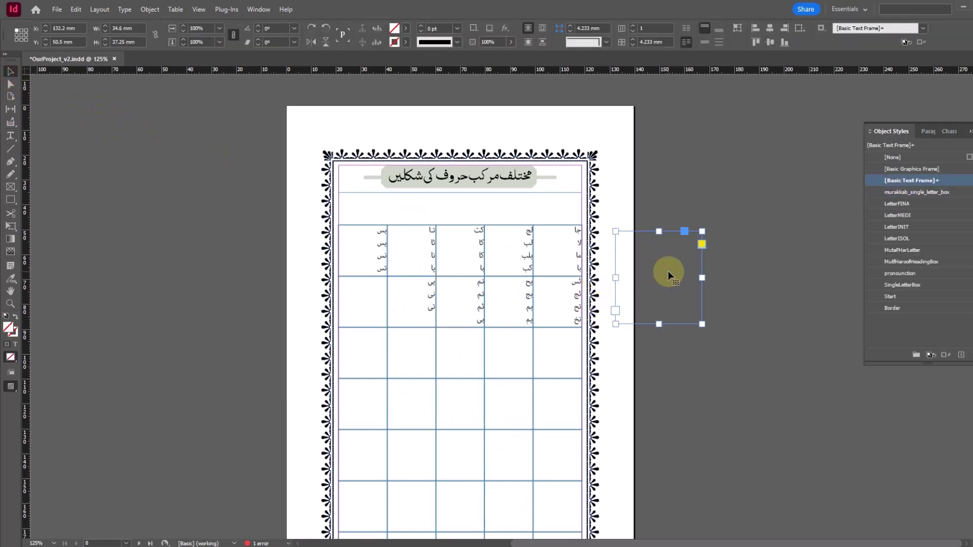
{"action": "key", "text": "Delete"}
{"action": "left_click_drag", "start_coordinate": [343, 213], "coordinate": [633, 362]}
- Set جا in 1 MUHAMMADI QURANIC at 30 pt, centred in its cell
{"action": "left_click", "coordinate": [10, 135]}
{"action": "left_click", "coordinate": [649, 196]}
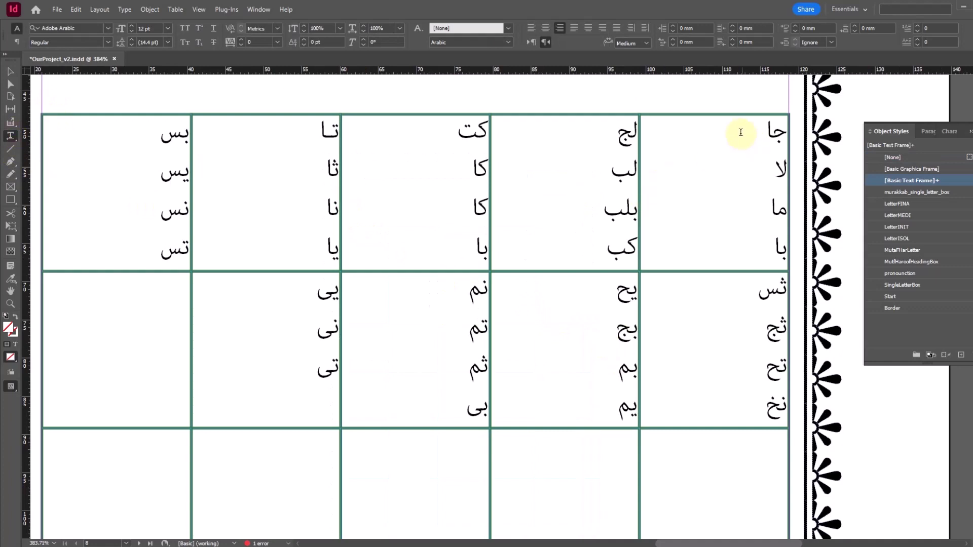
{"action": "left_click_drag", "start_coordinate": [740, 132], "coordinate": [792, 126]}
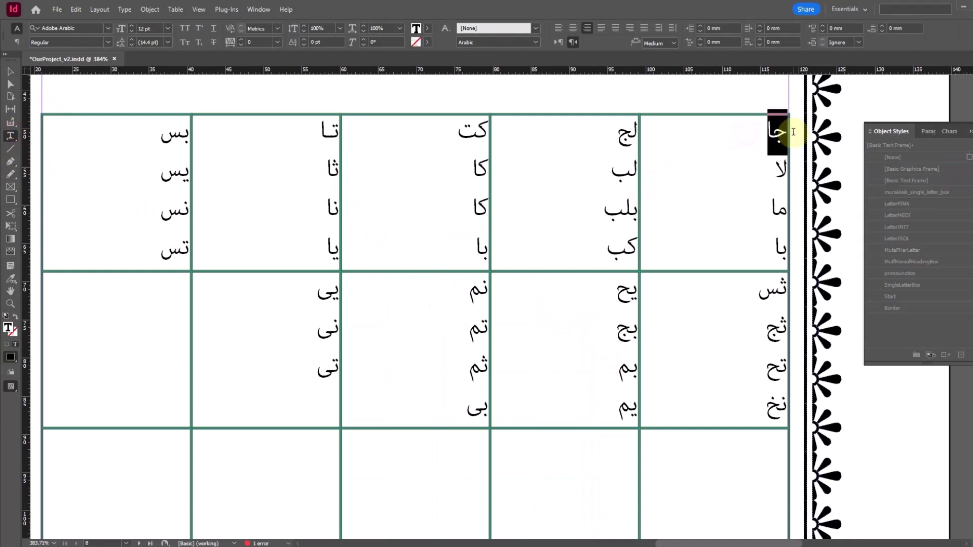
{"action": "left_click", "coordinate": [109, 31]}
{"action": "left_click", "coordinate": [99, 108]}
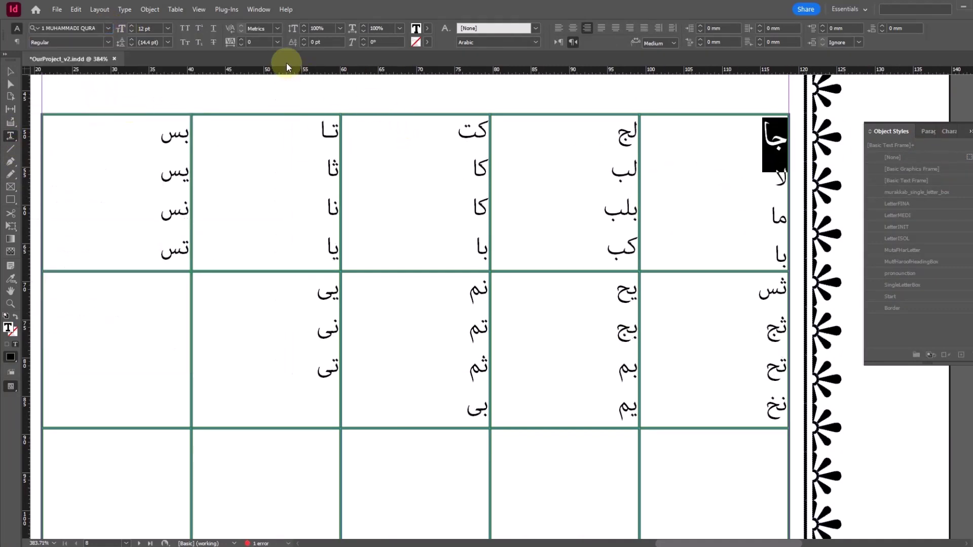
{"action": "left_click", "coordinate": [168, 28]}
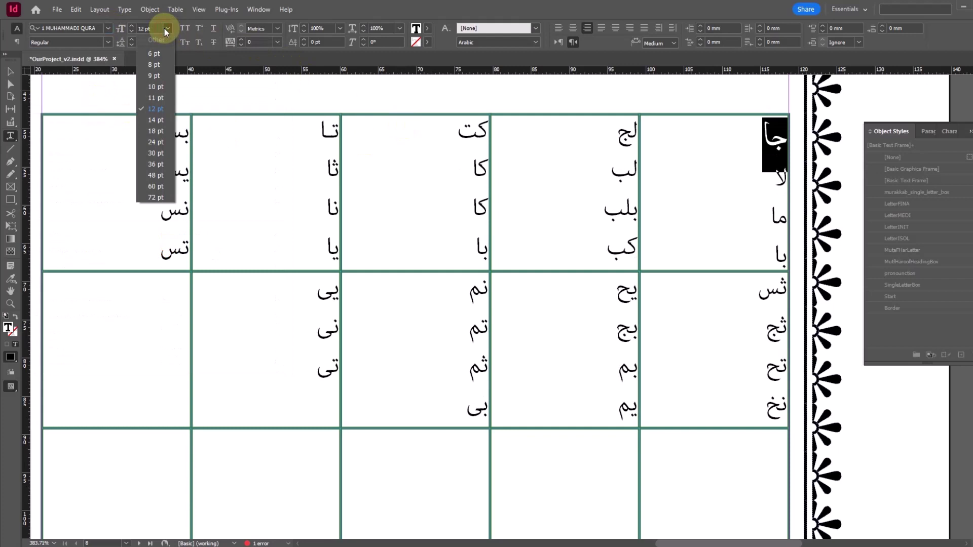
{"action": "left_click", "coordinate": [154, 153]}
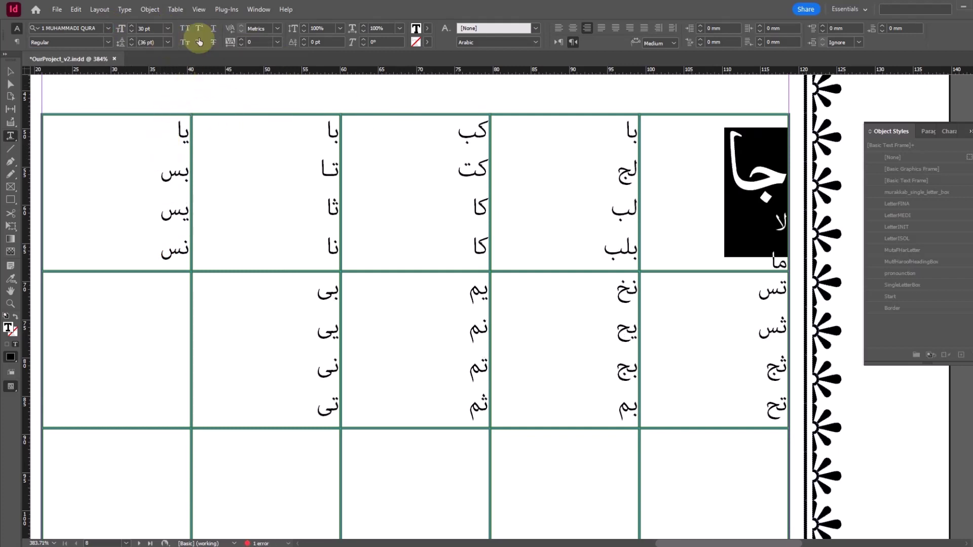
{"action": "left_click", "coordinate": [573, 29]}
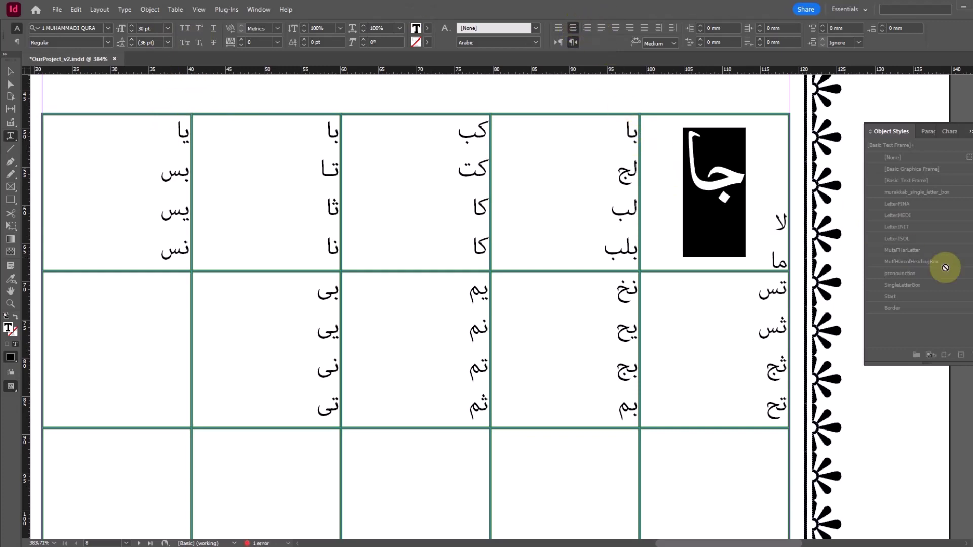
- Save جا's formatting as paragraph style murakkab_single_letter and apply it to the selection
{"action": "left_click", "coordinate": [925, 133]}
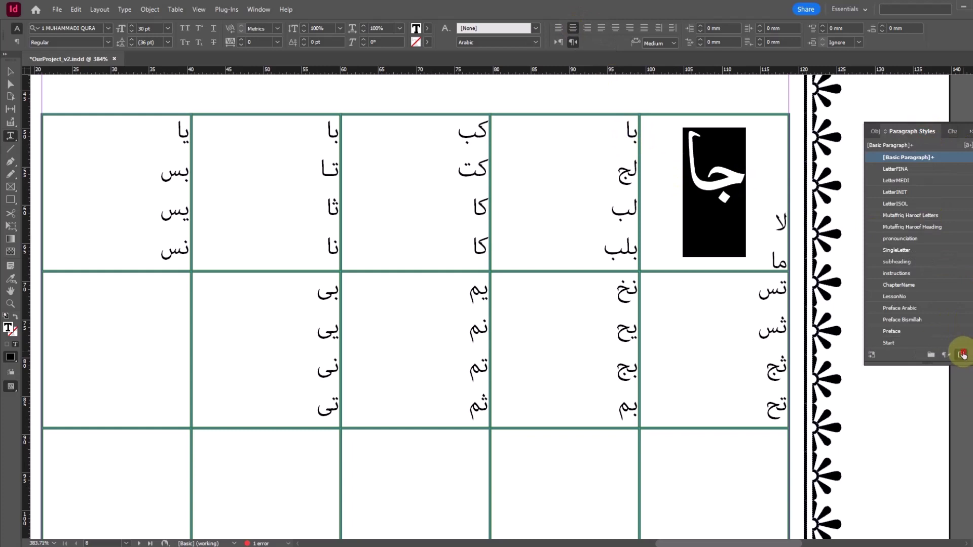
{"action": "left_click", "coordinate": [959, 355], "text": "alt"}
{"action": "type", "text": "murakkab_sing"}
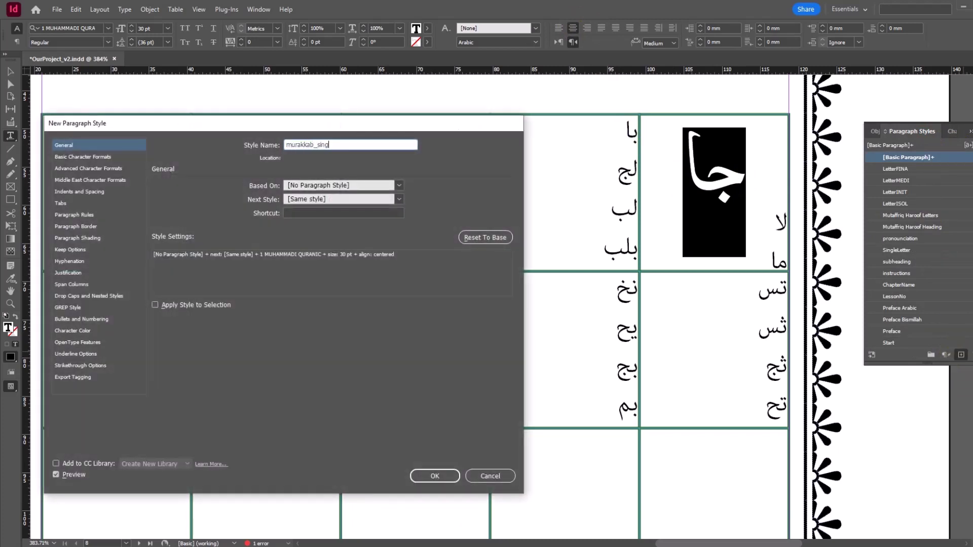
{"action": "type", "text": "le_letter"}
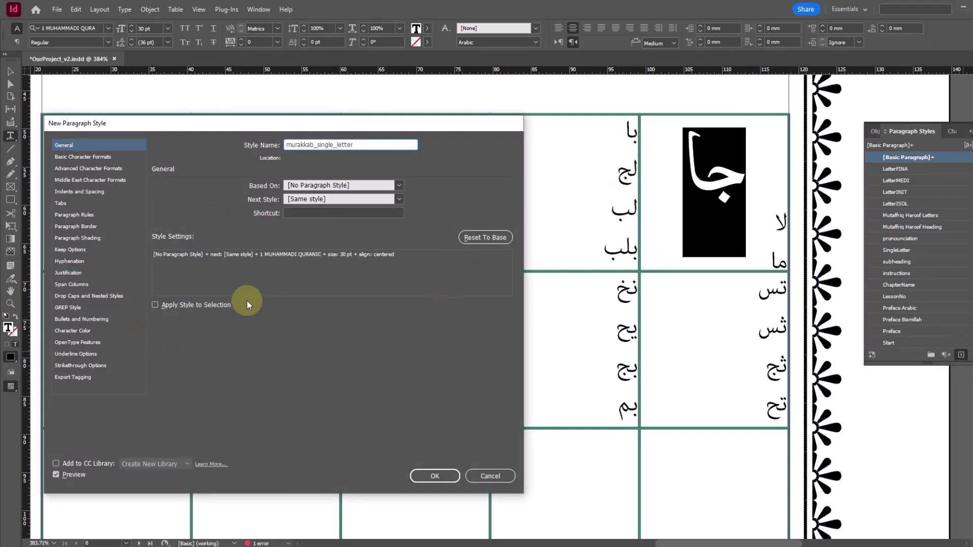
{"action": "left_click", "coordinate": [155, 305]}
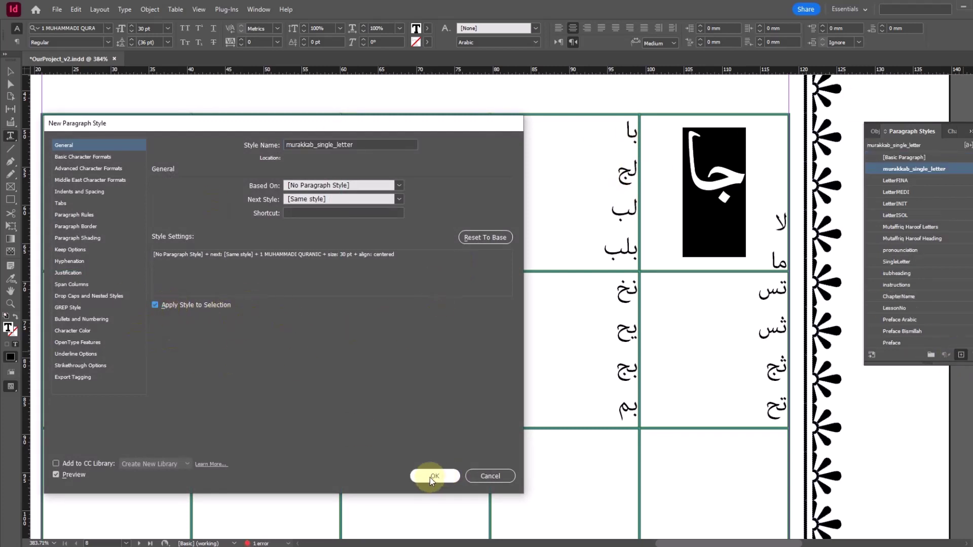
{"action": "left_click", "coordinate": [434, 475]}
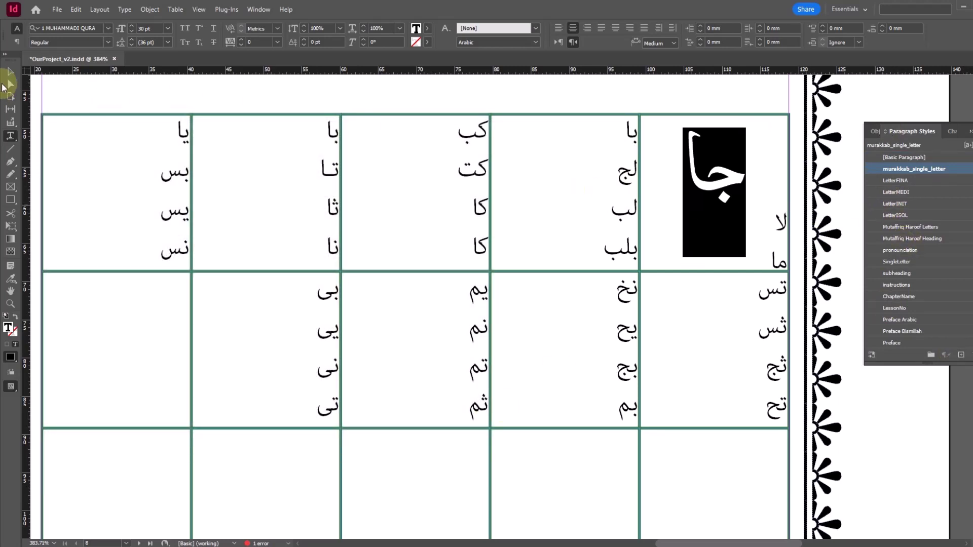
{"action": "left_click", "coordinate": [12, 73]}
- Apply the murakkab_single_letter paragraph style to all the letters threaded through the grid
{"action": "key", "text": "ctrl+minus"}
{"action": "key", "text": "ctrl+minus"}
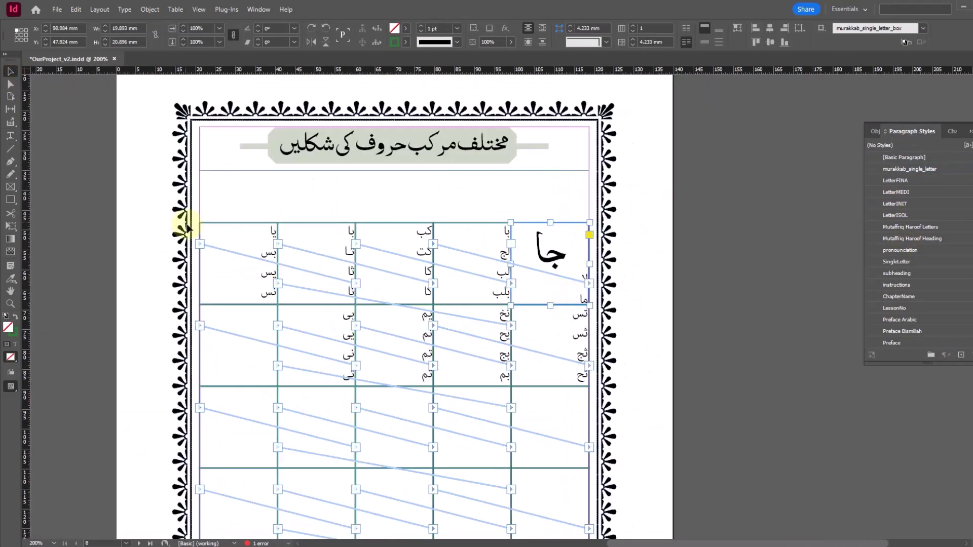
{"action": "left_click", "coordinate": [10, 136]}
{"action": "left_click", "coordinate": [315, 260]}
{"action": "key", "text": "ctrl+a"}
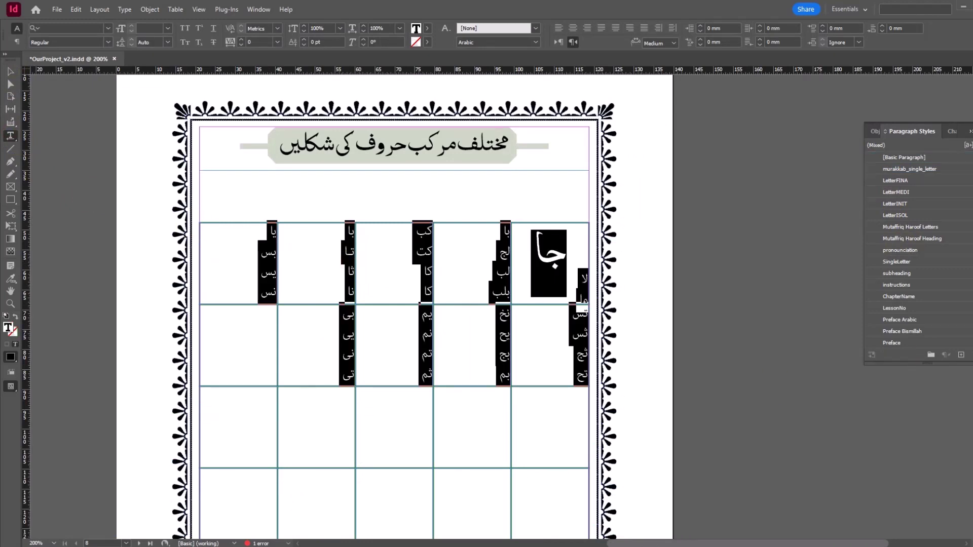
{"action": "left_click", "coordinate": [929, 169]}
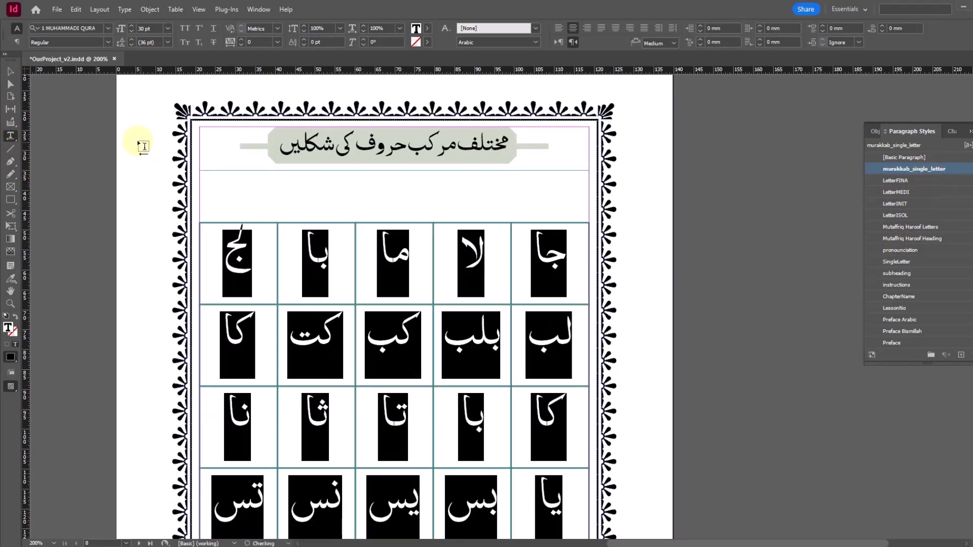
{"action": "left_click", "coordinate": [15, 81]}
- Zoom out and scroll so the whole page 8 grid and its Urdu heading are visible
{"action": "scroll", "coordinate": [752, 343], "scroll_direction": "down", "scroll_amount": 5}
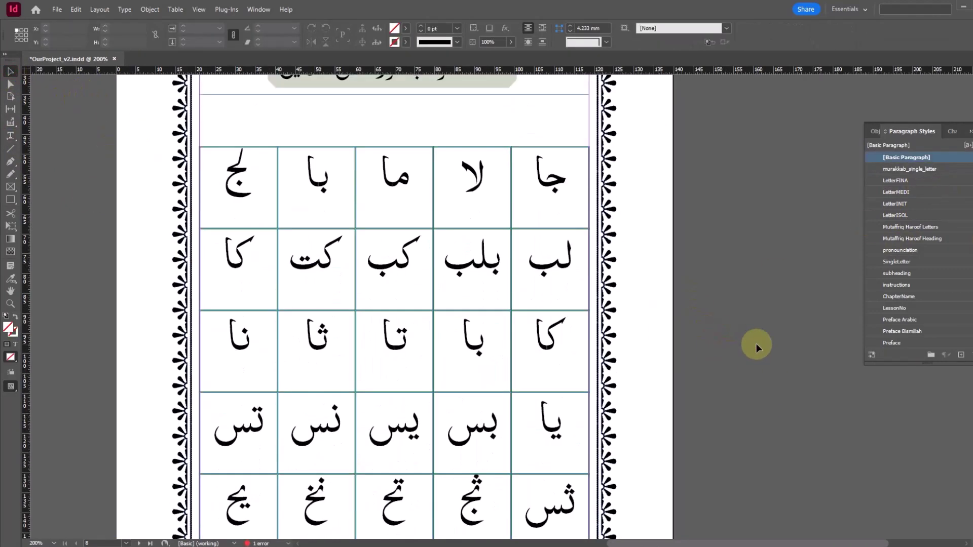
{"action": "scroll", "coordinate": [756, 344], "scroll_direction": "down", "scroll_amount": 3}
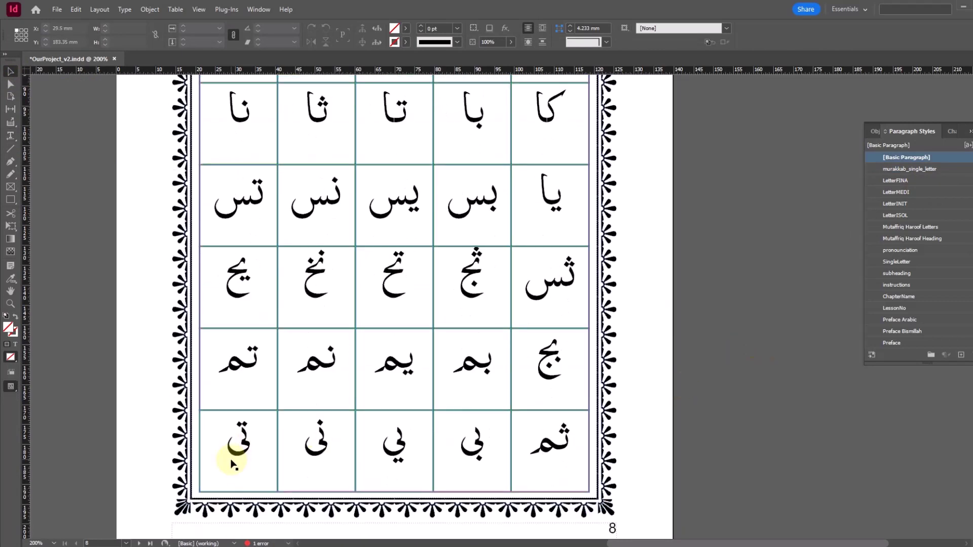
{"action": "left_click", "coordinate": [235, 467]}
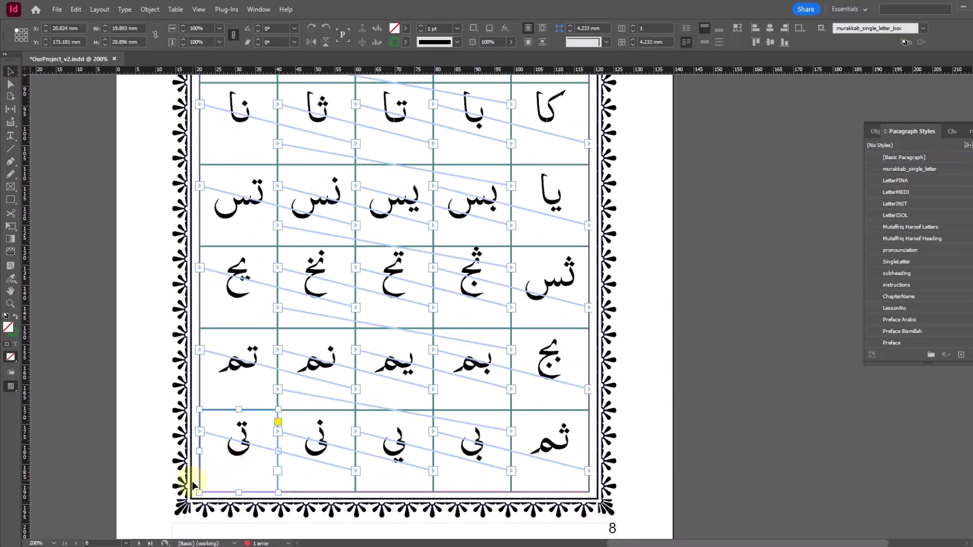
{"action": "key", "text": "ctrl+minus"}
{"action": "scroll", "coordinate": [495, 397], "scroll_direction": "up", "scroll_amount": 3}
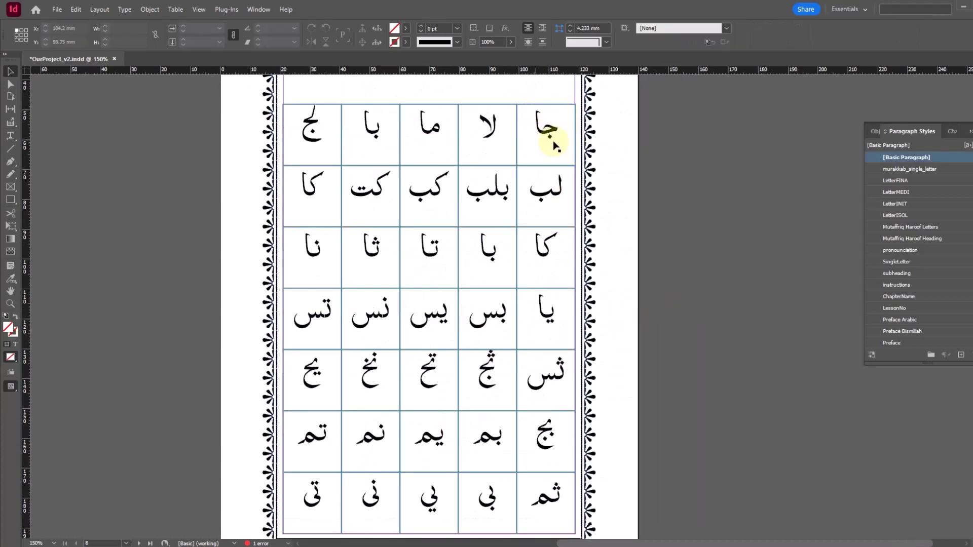
{"action": "scroll", "coordinate": [653, 285], "scroll_direction": "down", "scroll_amount": 2}
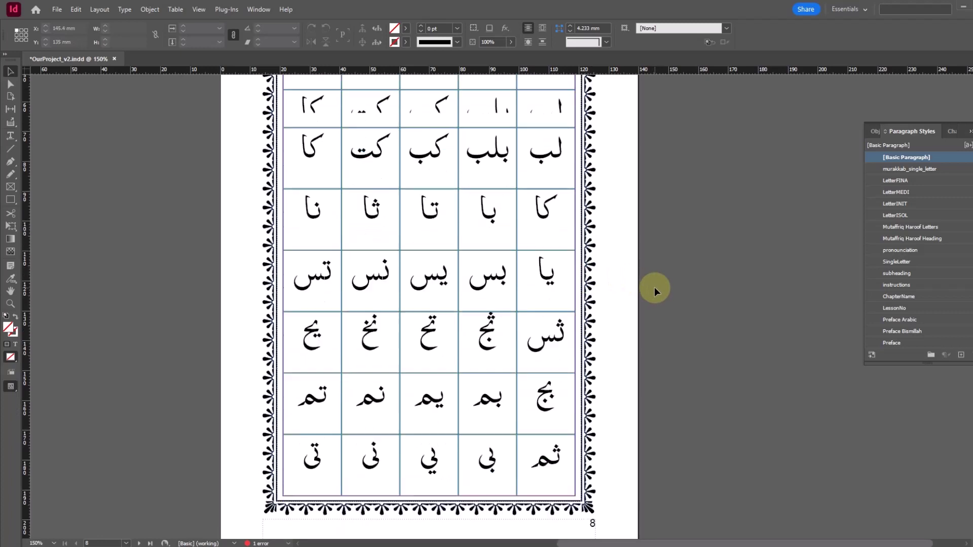
{"action": "scroll", "coordinate": [655, 286], "scroll_direction": "up", "scroll_amount": 4}
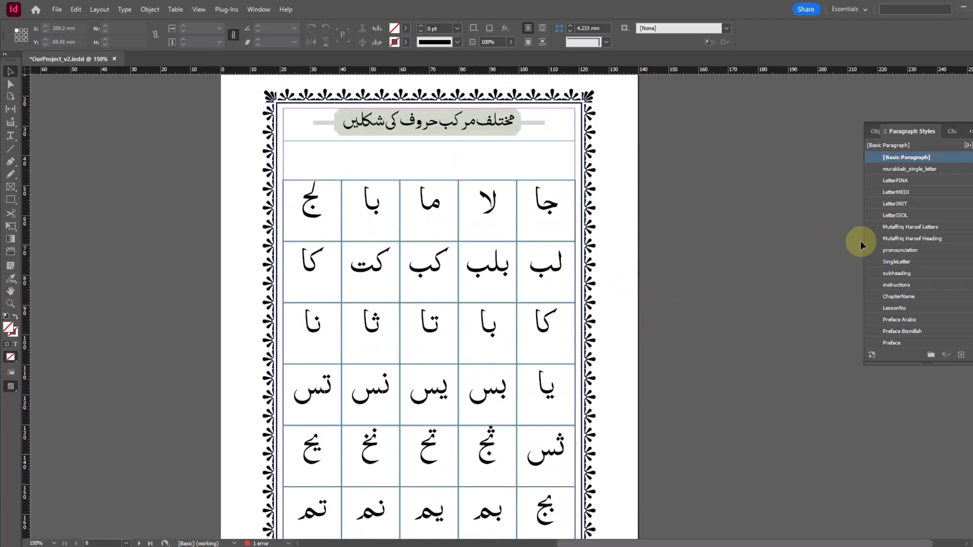
- Give murakkab_single_letter_box a Fixed first baseline offset with a 13 mm minimum
{"action": "left_click", "coordinate": [875, 131]}
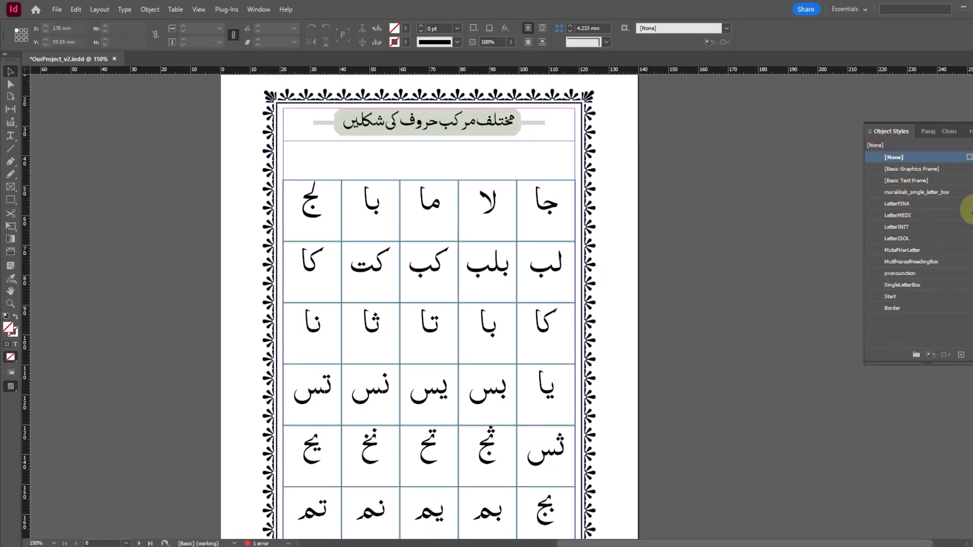
{"action": "right_click", "coordinate": [927, 192]}
{"action": "left_click", "coordinate": [912, 198]}
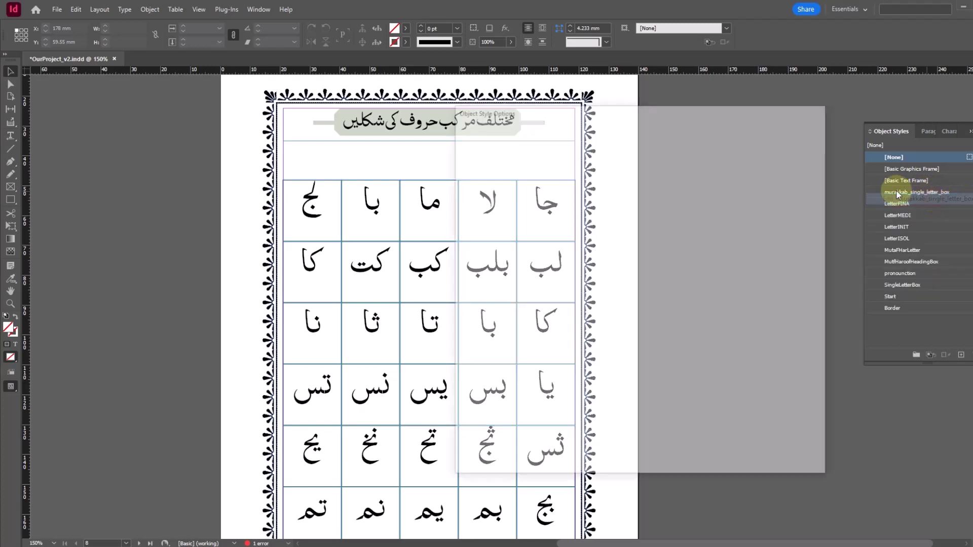
{"action": "left_click_drag", "start_coordinate": [592, 115], "coordinate": [748, 97]}
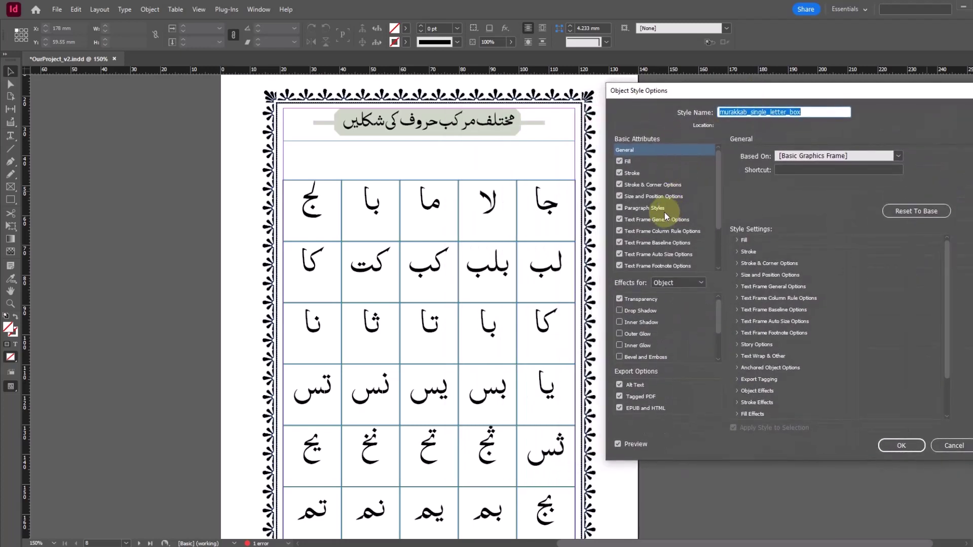
{"action": "left_click", "coordinate": [665, 242]}
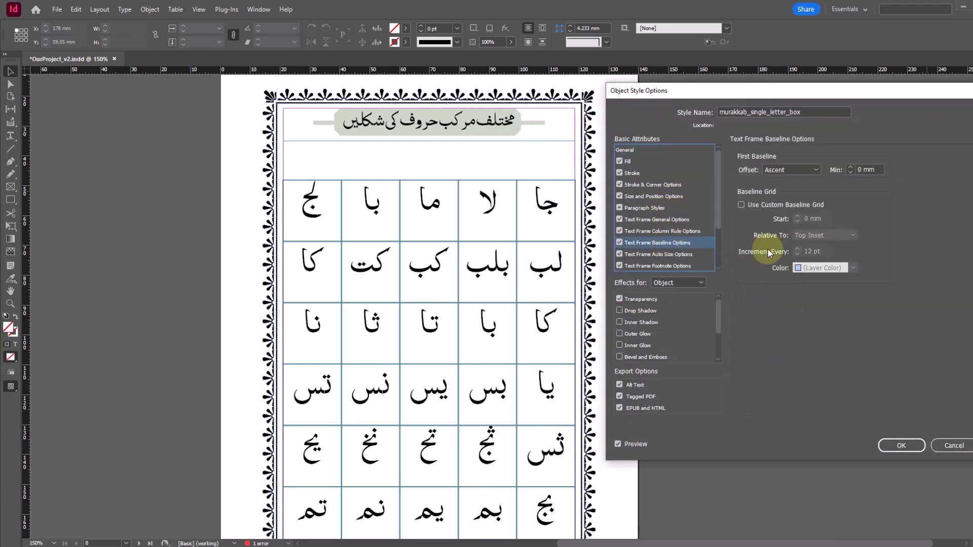
{"action": "left_click", "coordinate": [794, 170]}
{"action": "left_click", "coordinate": [786, 224]}
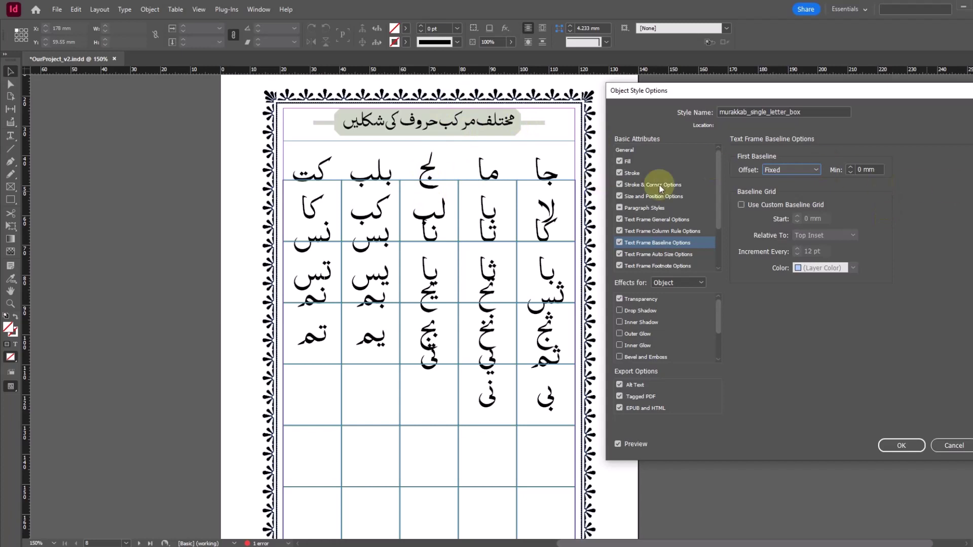
{"action": "left_click", "coordinate": [850, 167]}
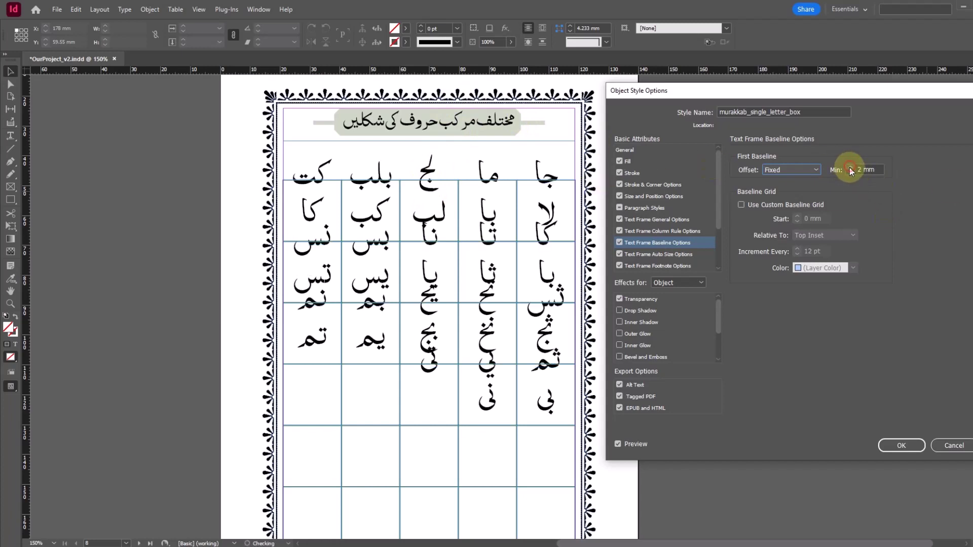
{"action": "left_click", "coordinate": [849, 168]}
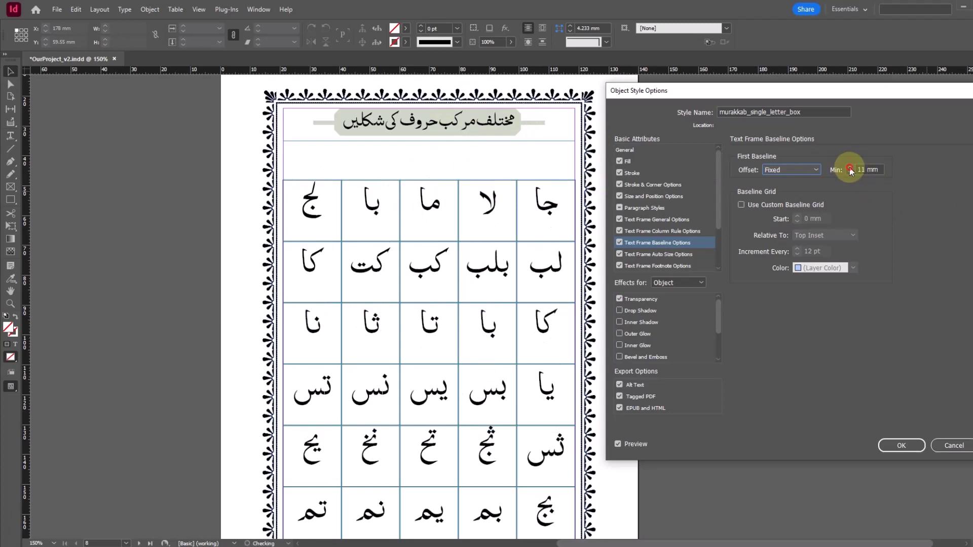
{"action": "left_click", "coordinate": [850, 168]}
{"action": "left_click", "coordinate": [850, 168]}
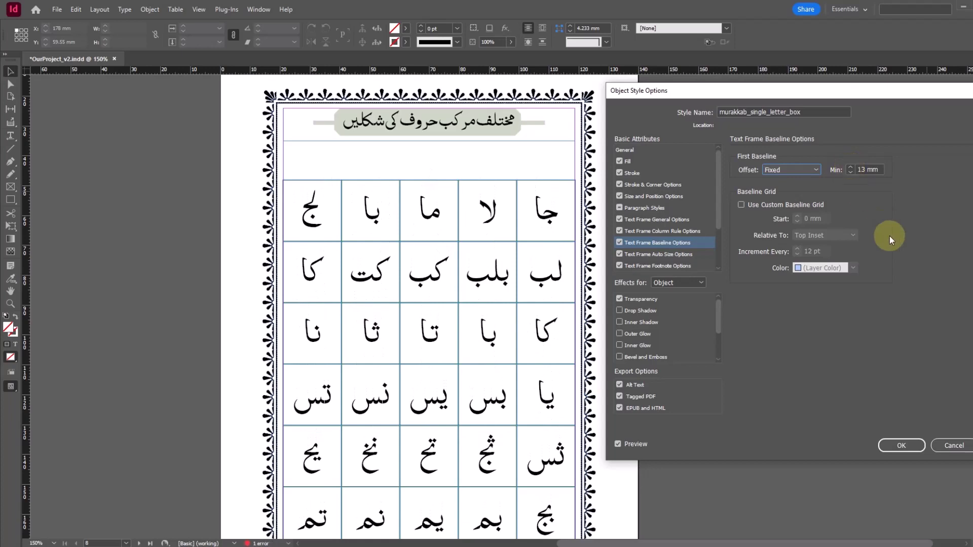
{"action": "left_click", "coordinate": [888, 446]}
{"action": "scroll", "coordinate": [725, 400], "scroll_direction": "down", "scroll_amount": 3}
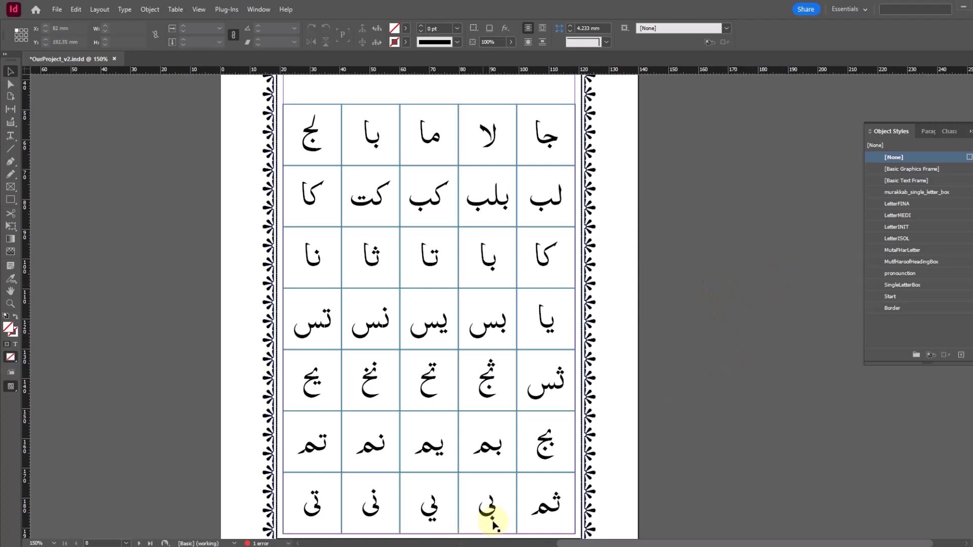
{"action": "scroll", "coordinate": [641, 336], "scroll_direction": "up", "scroll_amount": 3}
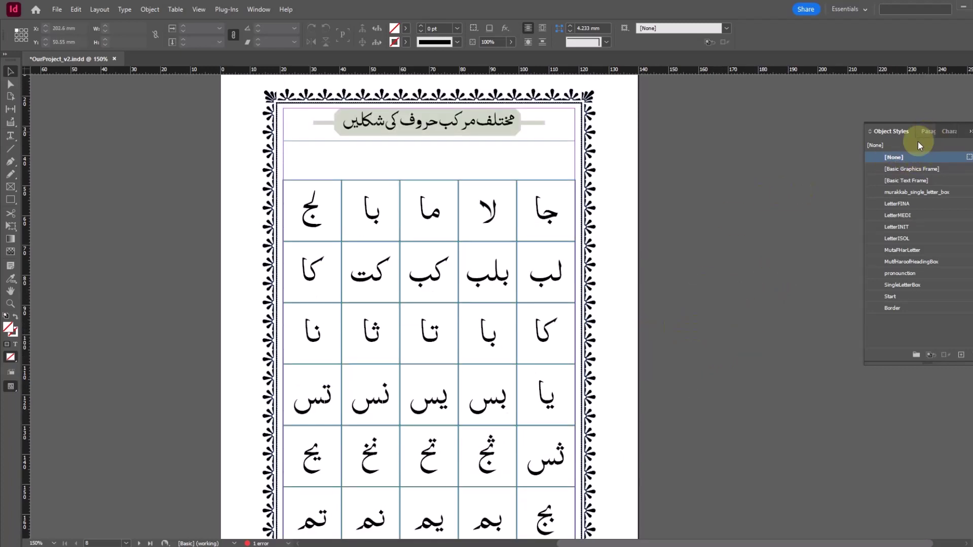
- Create a toGreen character style coloured with the green NooraniQaeda swatch
{"action": "left_click", "coordinate": [948, 131]}
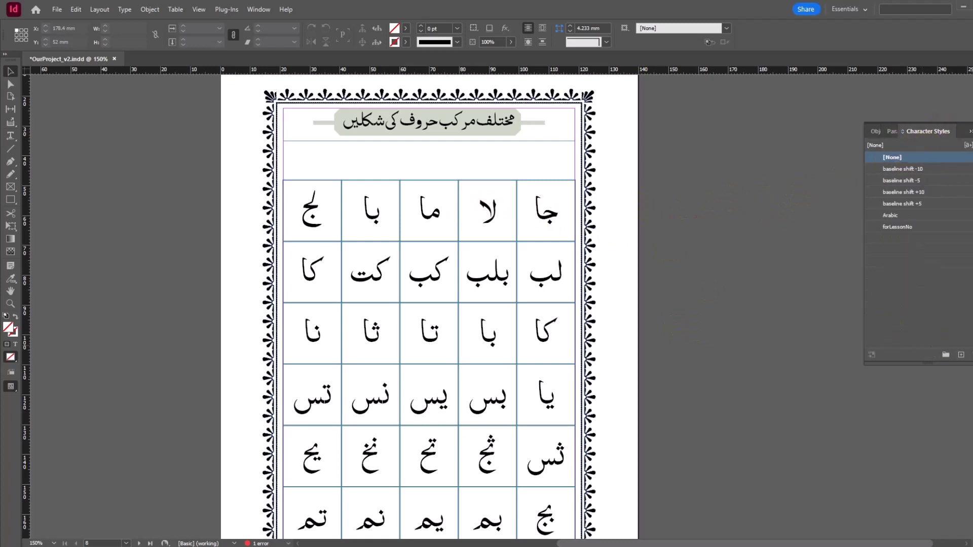
{"action": "left_click", "coordinate": [961, 355], "text": "alt"}
{"action": "type", "text": "toGreen"}
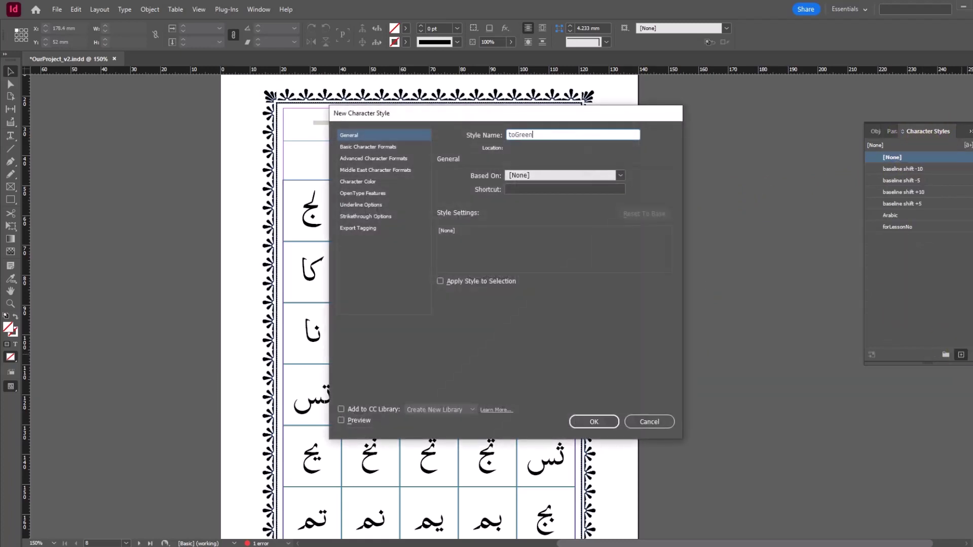
{"action": "left_click", "coordinate": [375, 181]}
{"action": "scroll", "coordinate": [591, 211], "scroll_direction": "down", "scroll_amount": 2}
{"action": "left_click", "coordinate": [542, 252]}
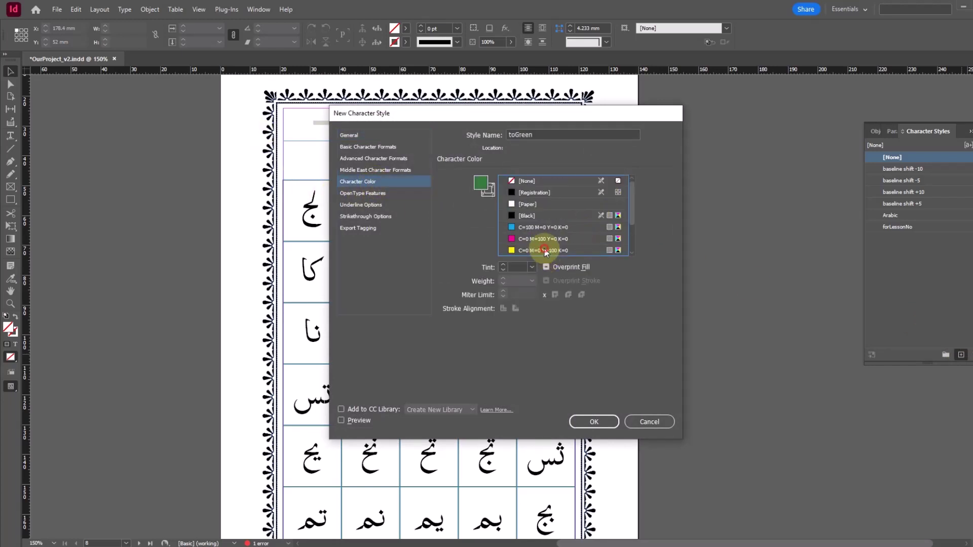
{"action": "left_click", "coordinate": [592, 420]}
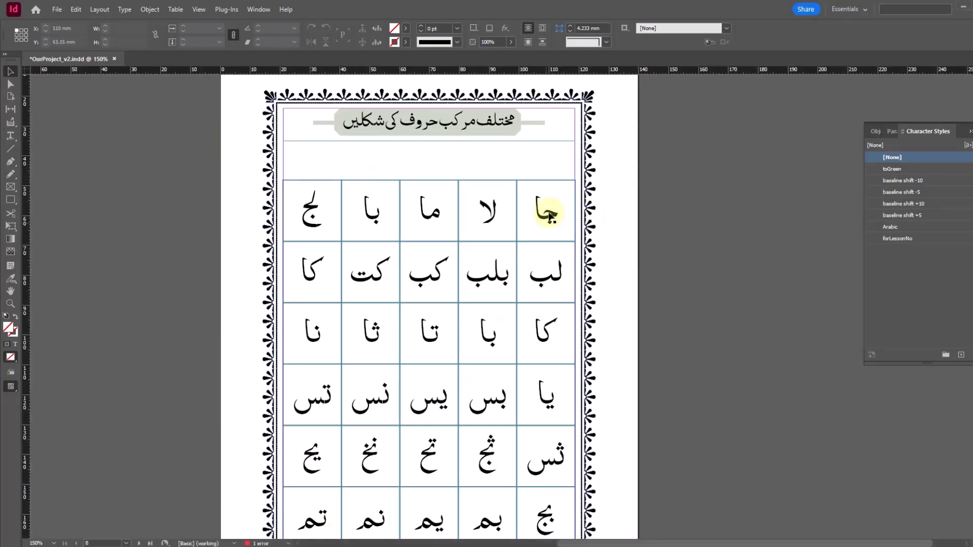
- Turn the ج of جا and one half of the لا glyph green with toGreen
{"action": "left_click", "coordinate": [10, 135]}
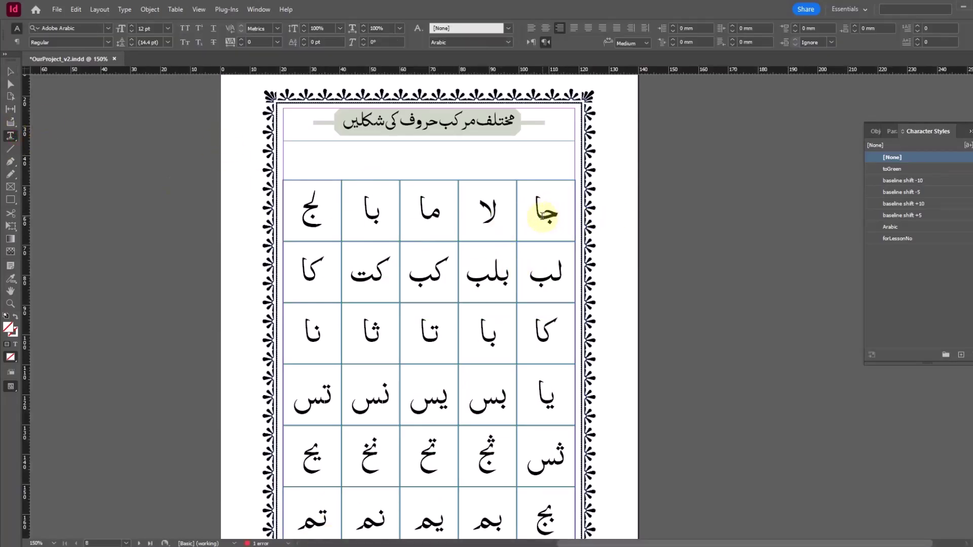
{"action": "left_click_drag", "start_coordinate": [541, 215], "coordinate": [559, 211]}
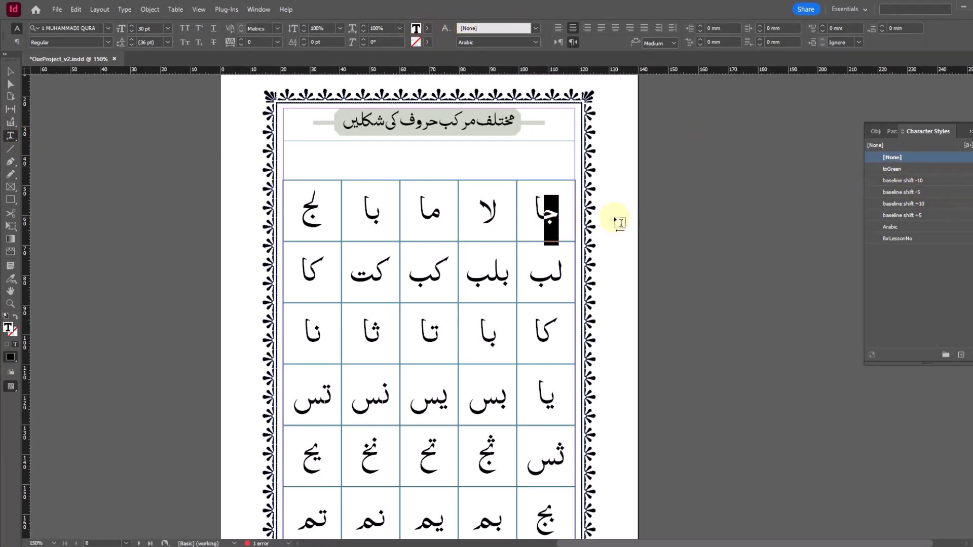
{"action": "left_click", "coordinate": [892, 169]}
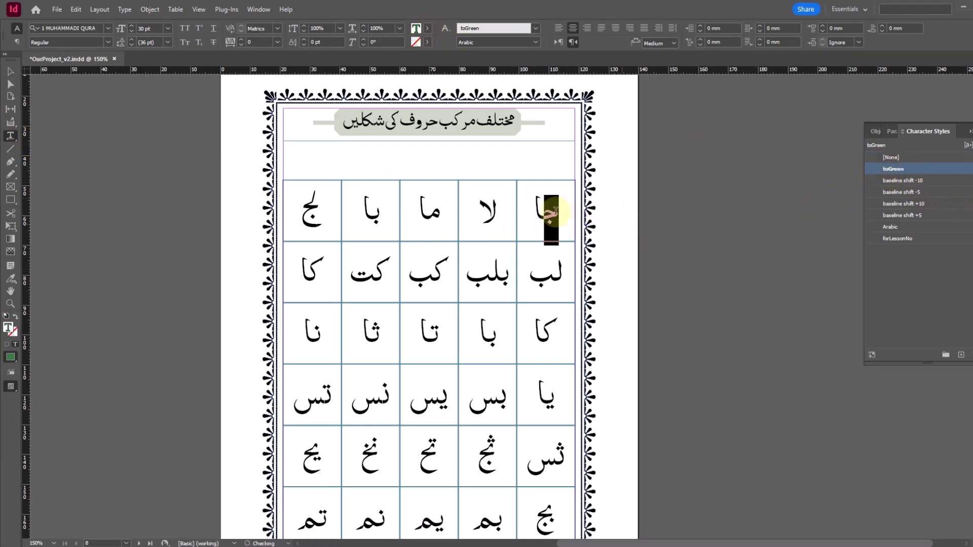
{"action": "left_click", "coordinate": [541, 244]}
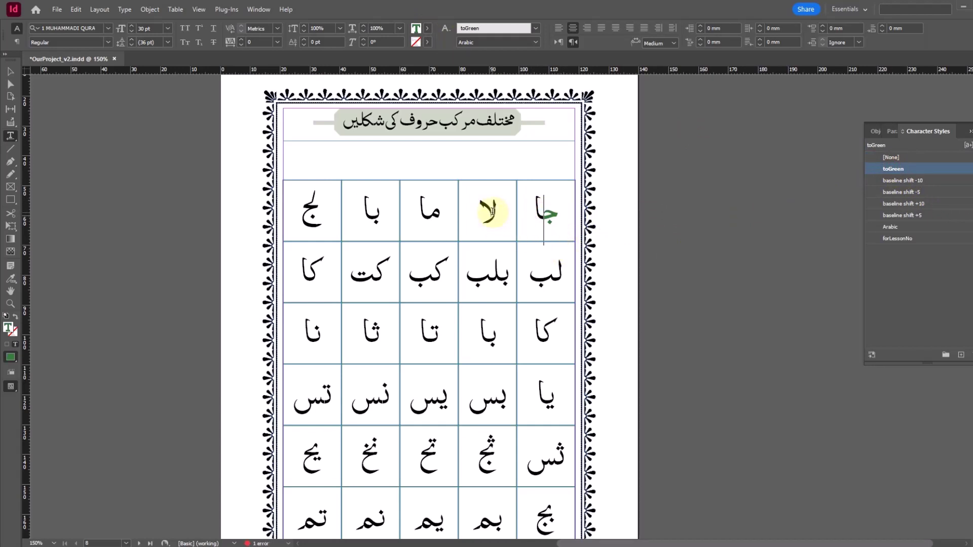
{"action": "mouse_move", "coordinate": [497, 213]}
{"action": "left_mouse_down"}
{"action": "mouse_move", "coordinate": [469, 206]}
{"action": "mouse_move", "coordinate": [488, 206]}
{"action": "left_mouse_up"}
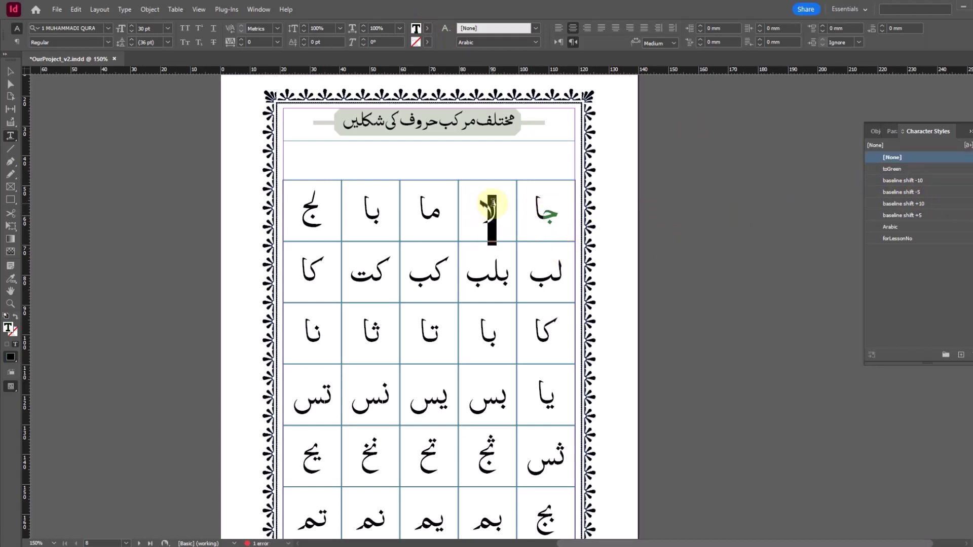
{"action": "key", "text": "Left"}
{"action": "key", "text": "Left"}
{"action": "key", "text": "shift+Right"}
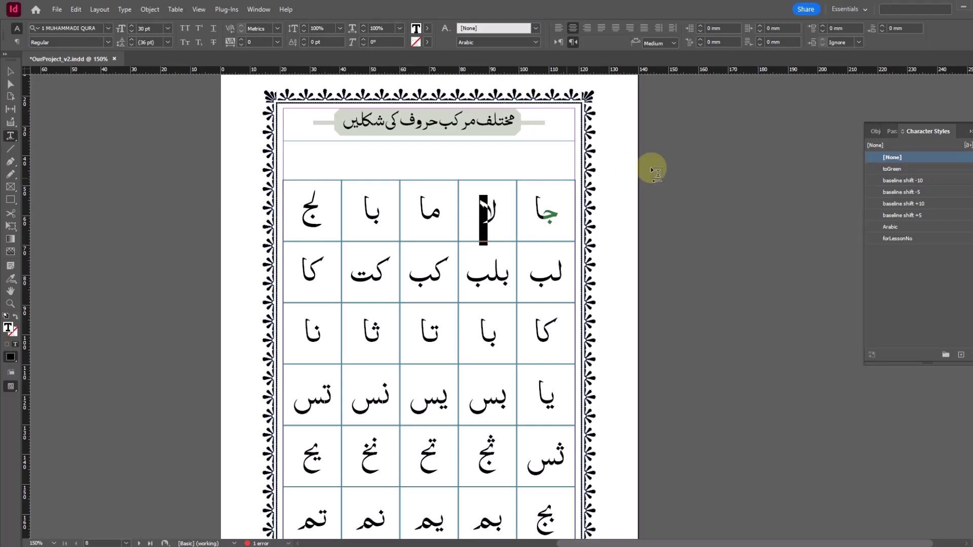
{"action": "left_click", "coordinate": [890, 170]}
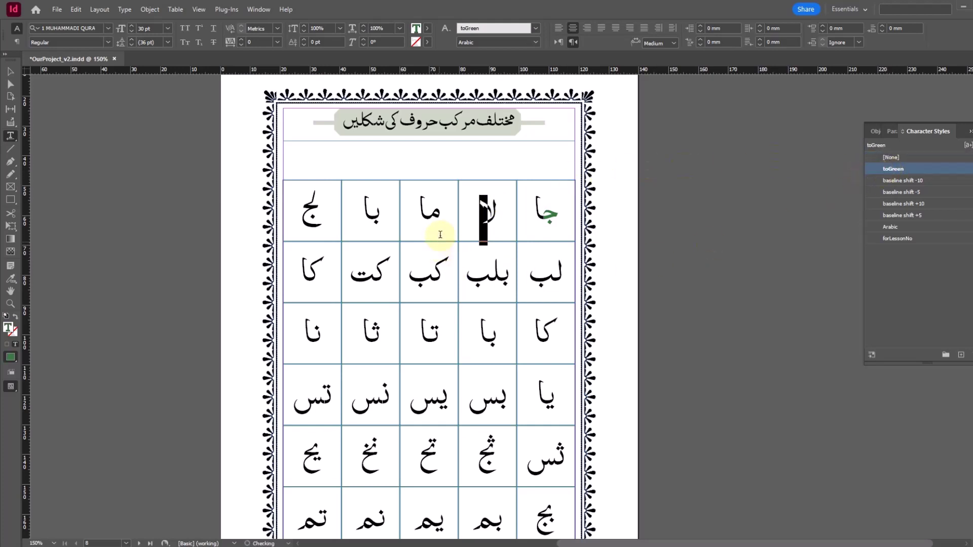
- Colour the م of ما, a letter of با, and the ج of لج green
{"action": "left_click", "coordinate": [440, 232]}
{"action": "left_click", "coordinate": [448, 228]}
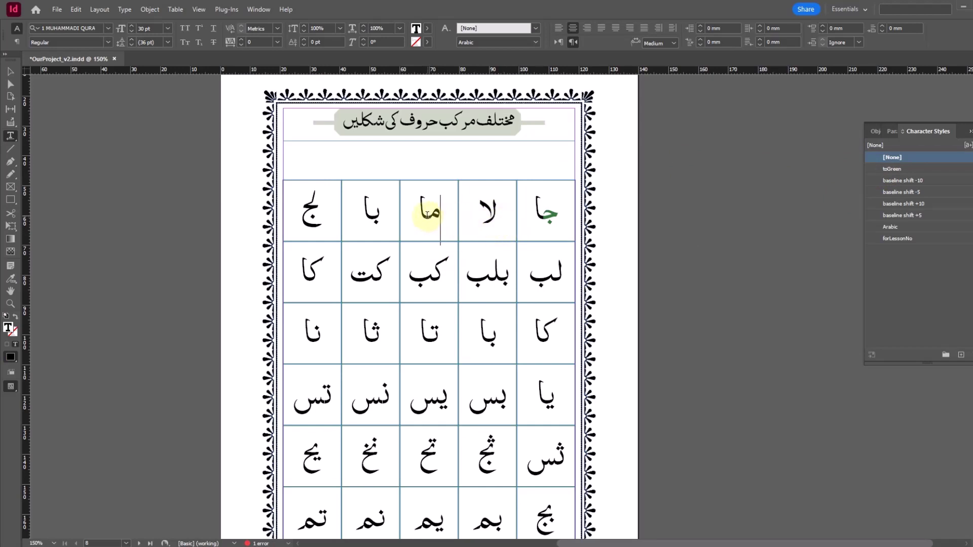
{"action": "left_click_drag", "start_coordinate": [427, 215], "coordinate": [440, 218]}
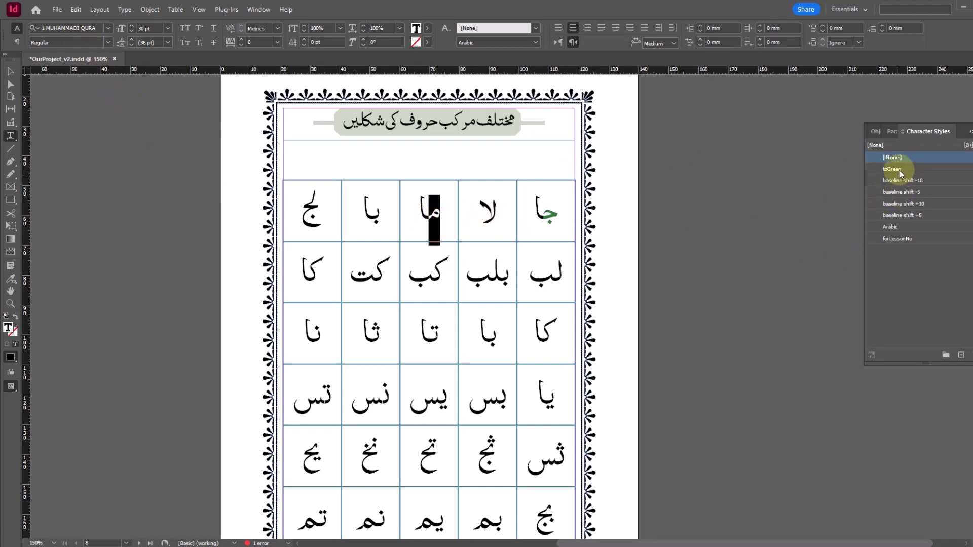
{"action": "left_click", "coordinate": [900, 170]}
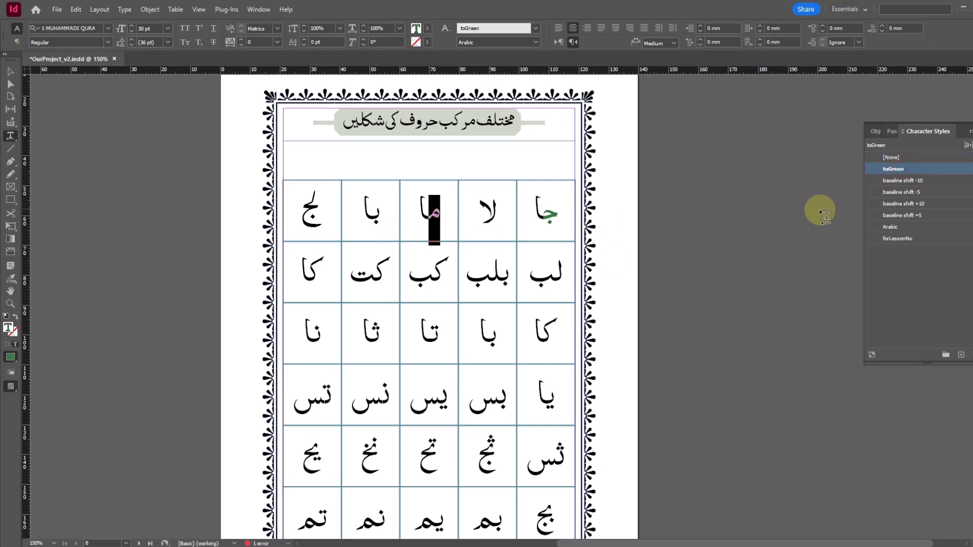
{"action": "left_click_drag", "start_coordinate": [375, 219], "coordinate": [364, 219]}
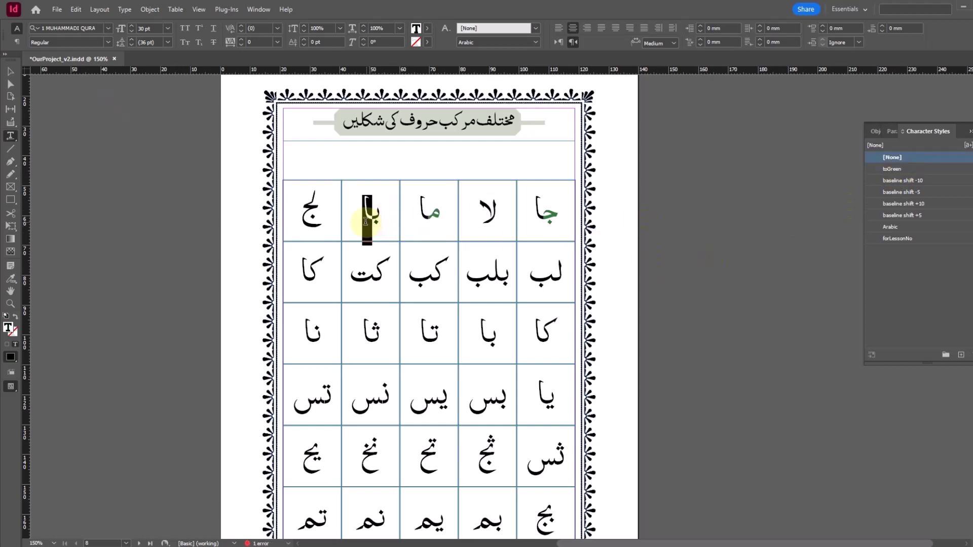
{"action": "left_click", "coordinate": [895, 170]}
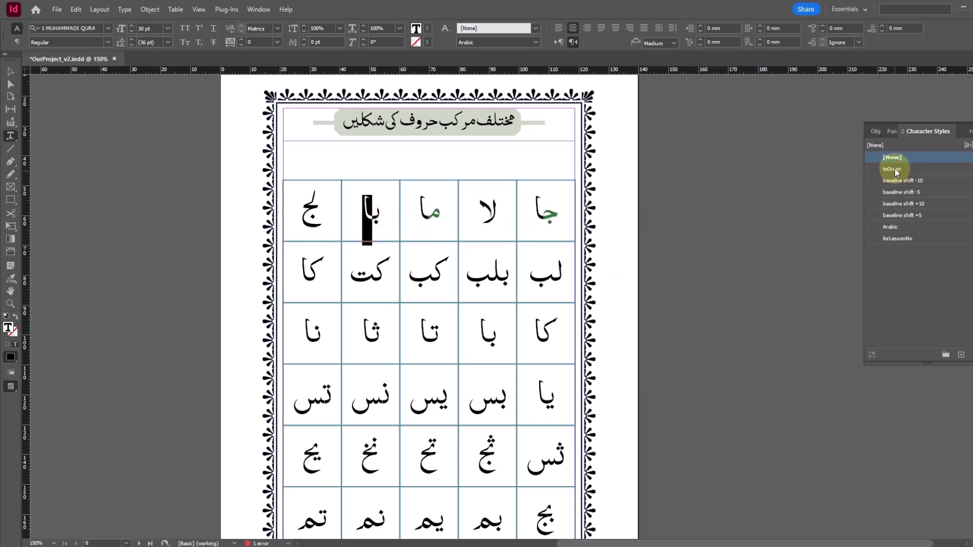
{"action": "left_click", "coordinate": [309, 218]}
{"action": "left_click", "coordinate": [357, 229]}
{"action": "key", "text": "shift+Right"}
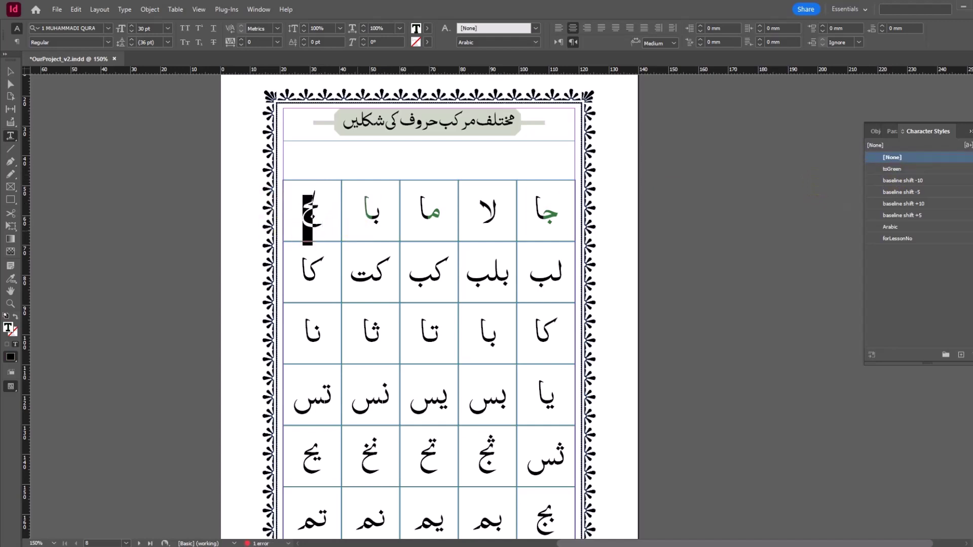
{"action": "left_click", "coordinate": [892, 169]}
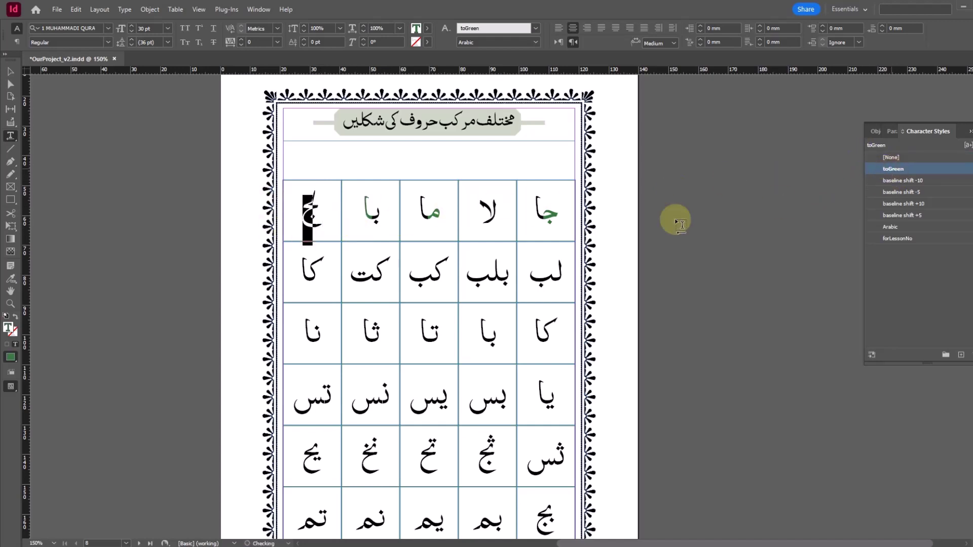
- Colour the ت of کت, a joined letter of بلب, and the ک of کب green
{"action": "left_click", "coordinate": [370, 277]}
{"action": "key", "text": "shift+Right"}
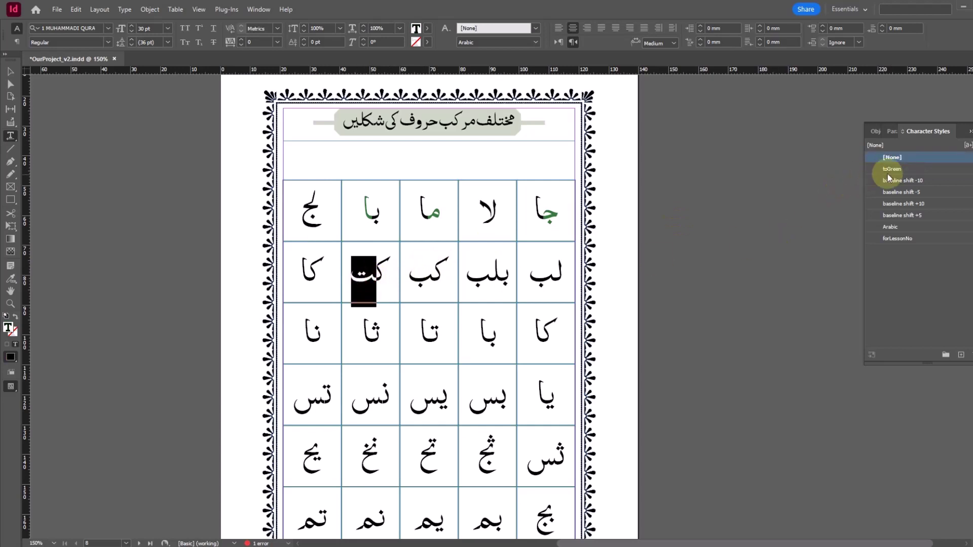
{"action": "left_click", "coordinate": [891, 169]}
{"action": "left_click", "coordinate": [309, 276]}
{"action": "key", "text": "shift+Right"}
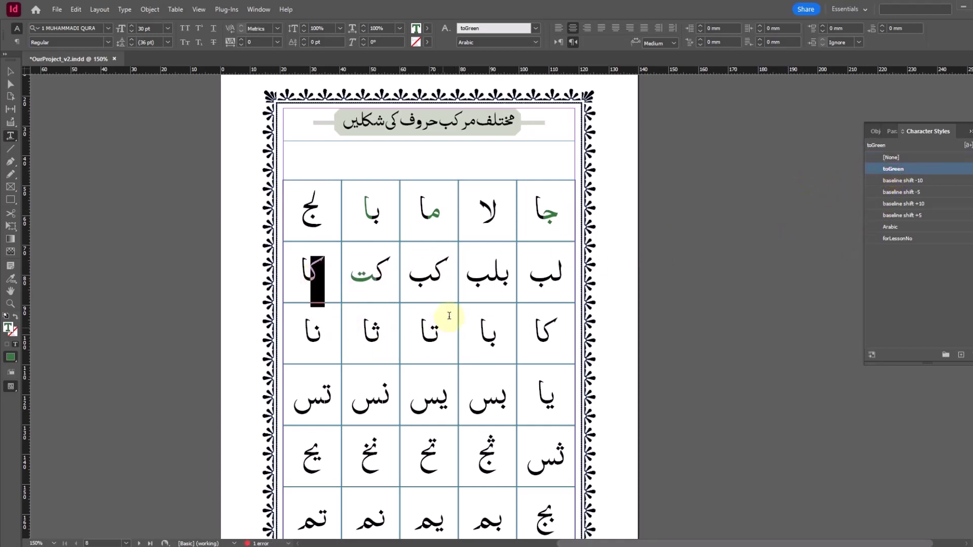
{"action": "left_click", "coordinate": [488, 276]}
{"action": "key", "text": "shift+Right"}
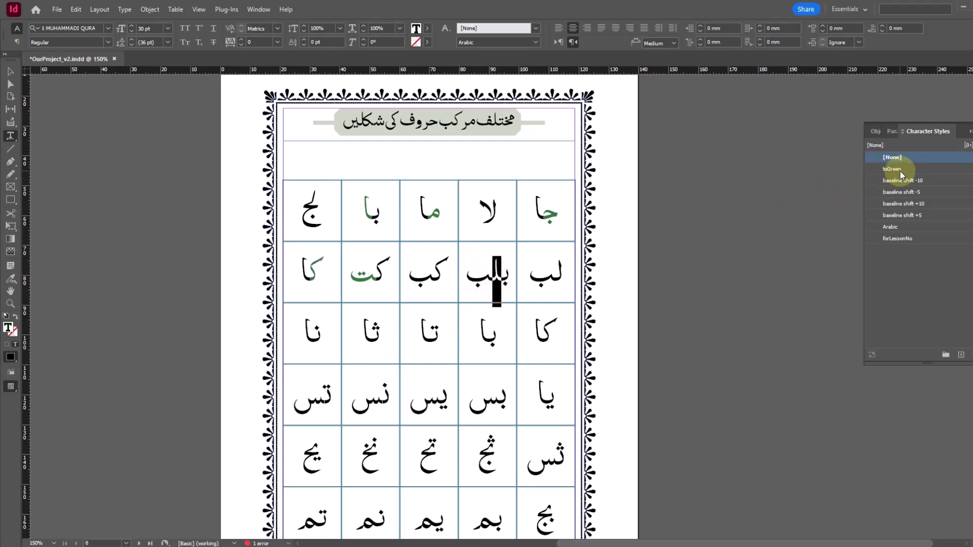
{"action": "left_click", "coordinate": [891, 169]}
{"action": "left_click", "coordinate": [433, 277]}
{"action": "key", "text": "shift+Right"}
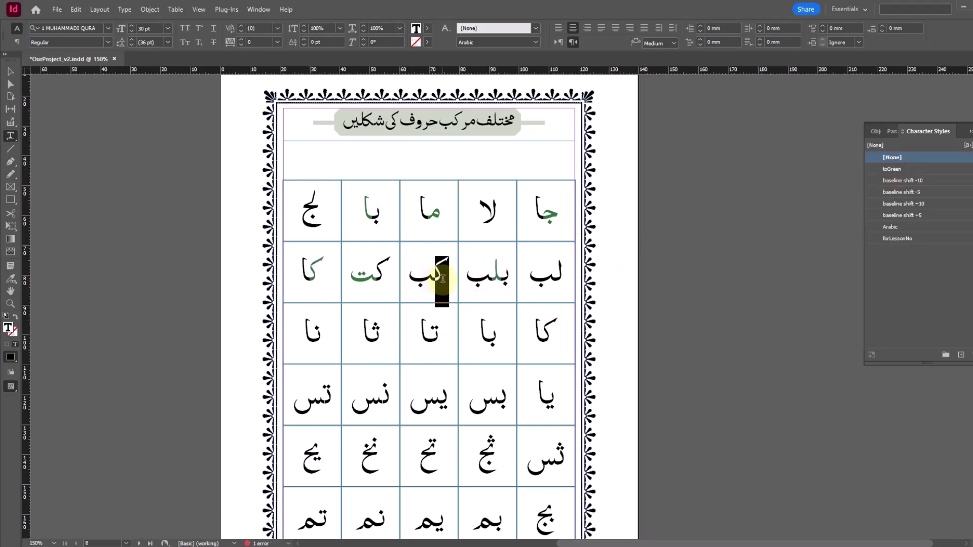
{"action": "left_click", "coordinate": [893, 169]}
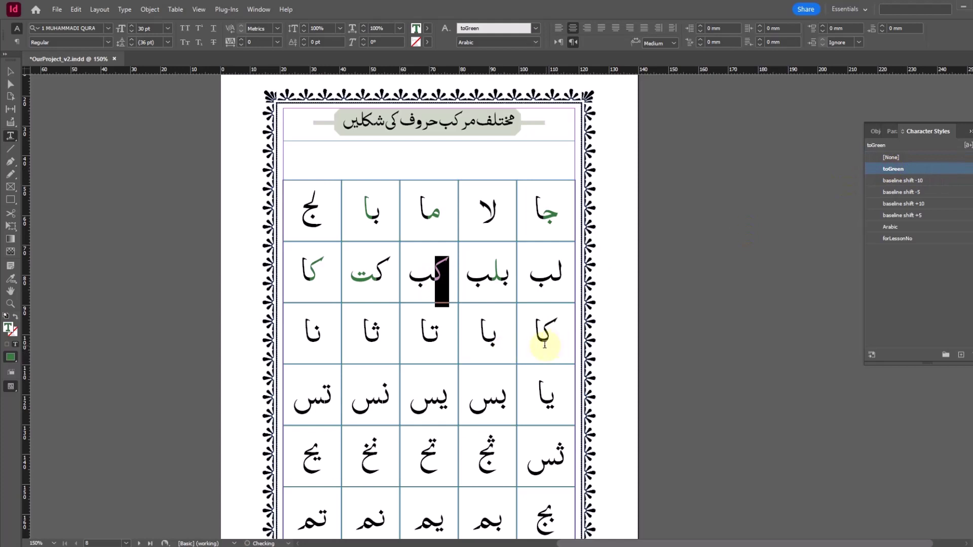
- Colour a letter each of تا and ثا, the ب of بس, and part of نس green
{"action": "left_click", "coordinate": [431, 339]}
{"action": "key", "text": "shift+Right"}
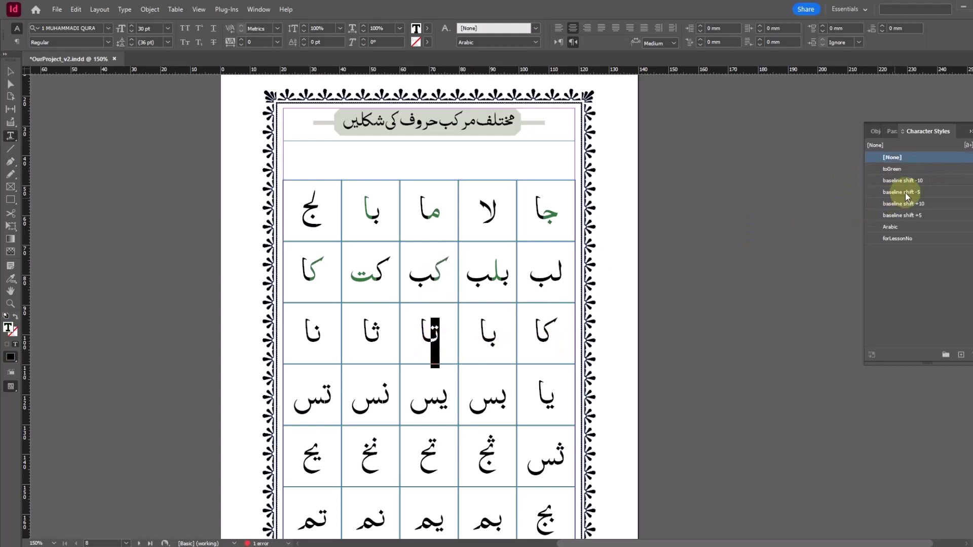
{"action": "left_click", "coordinate": [893, 169]}
{"action": "left_click", "coordinate": [369, 343]}
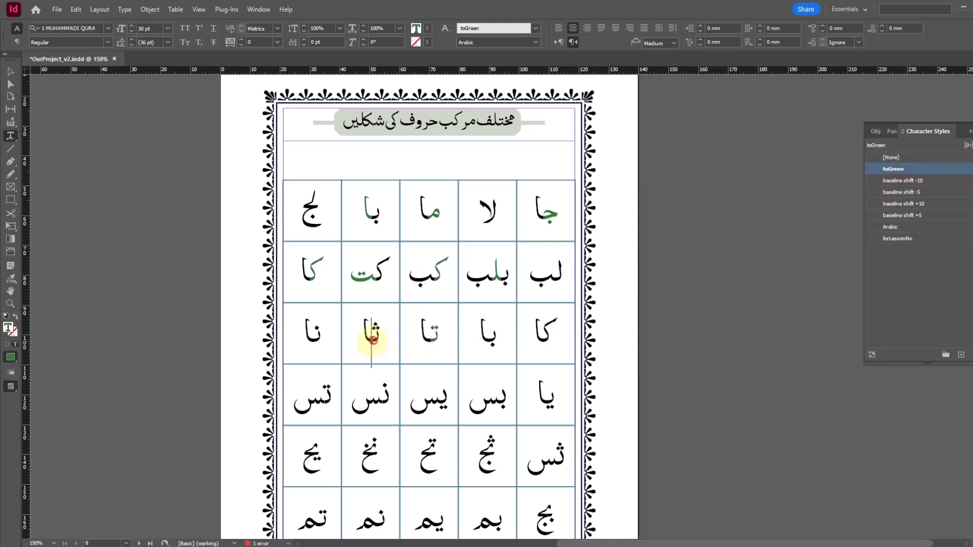
{"action": "key", "text": "shift+Right"}
{"action": "left_click", "coordinate": [900, 168]}
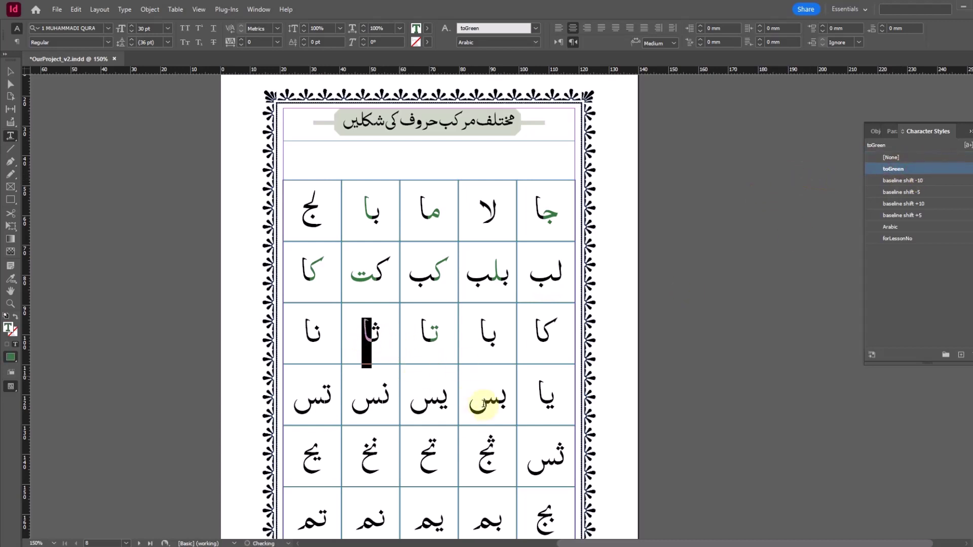
{"action": "left_click", "coordinate": [501, 403]}
{"action": "key", "text": "shift+Right"}
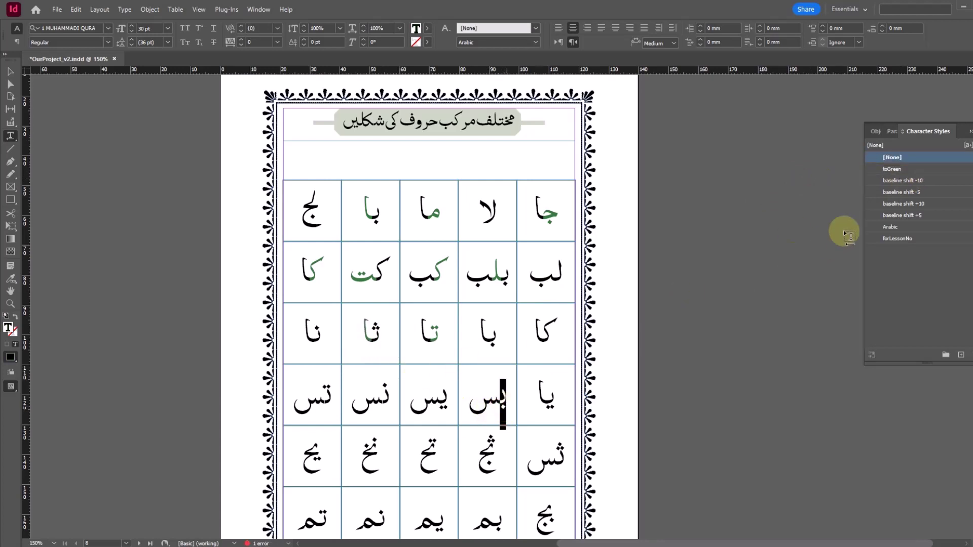
{"action": "left_click", "coordinate": [892, 169]}
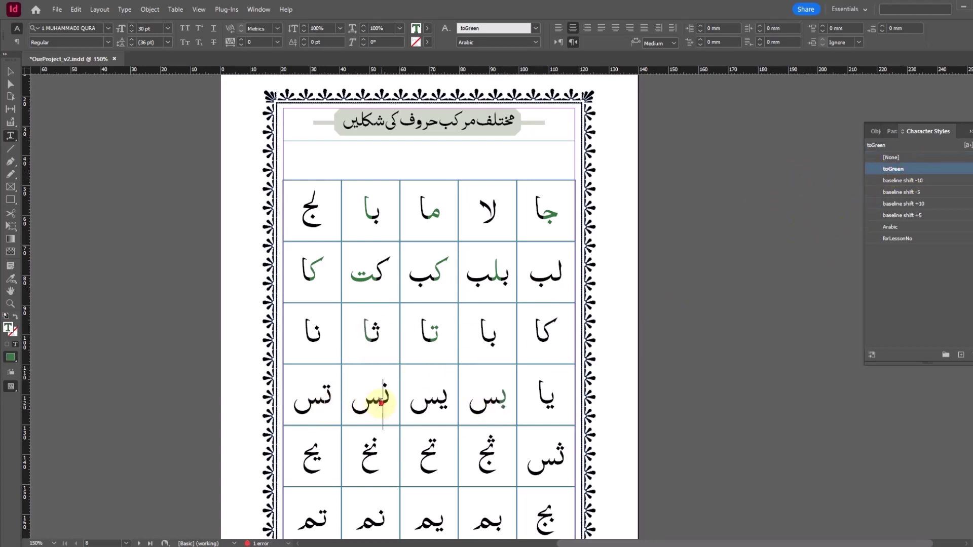
{"action": "key", "text": "shift+Right"}
{"action": "left_click", "coordinate": [895, 170]}
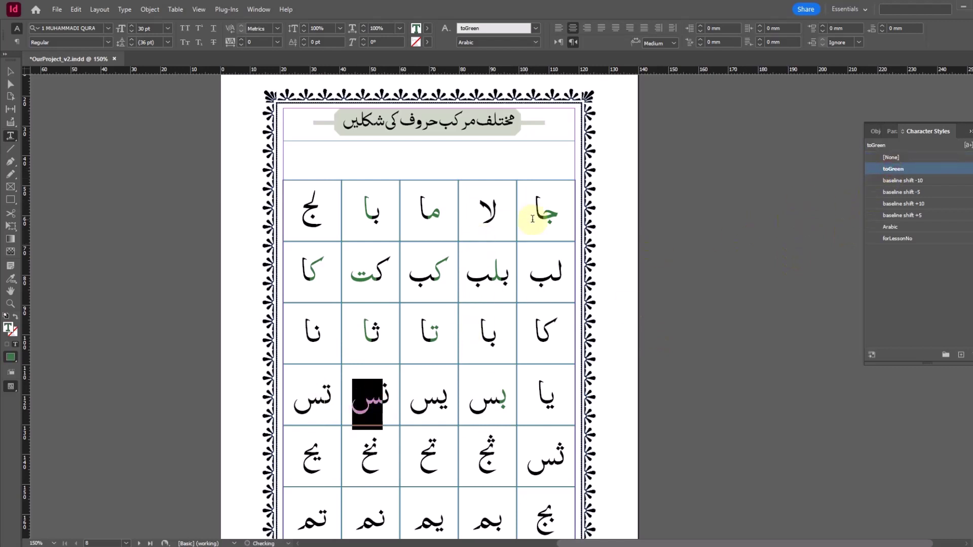
- Apply the toGreen style to the joined letters in the تس, ثس and ثج cells
{"action": "scroll", "coordinate": [548, 297], "scroll_direction": "down", "scroll_amount": 2}
{"action": "left_click", "coordinate": [894, 171]}
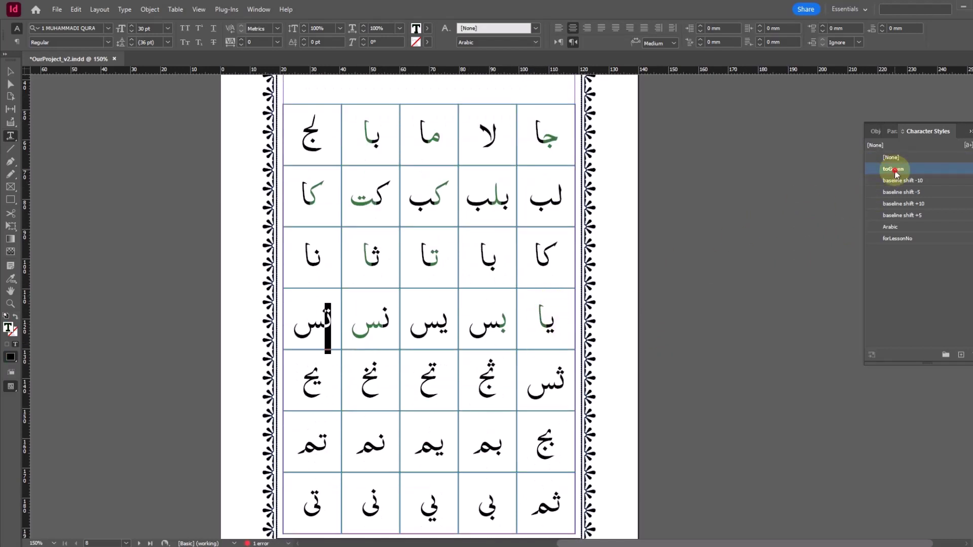
{"action": "left_click", "coordinate": [546, 387]}
{"action": "key", "text": "shift+Right"}
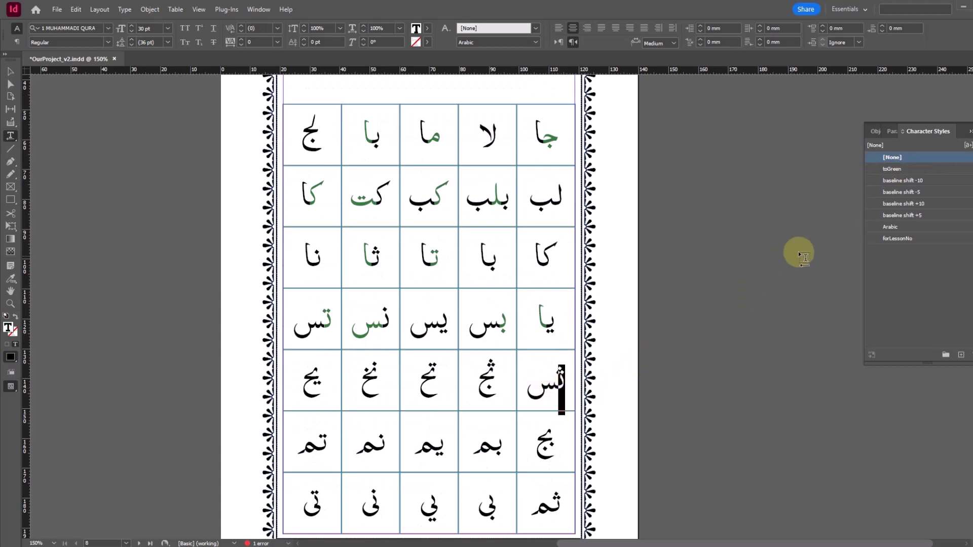
{"action": "left_click", "coordinate": [893, 168]}
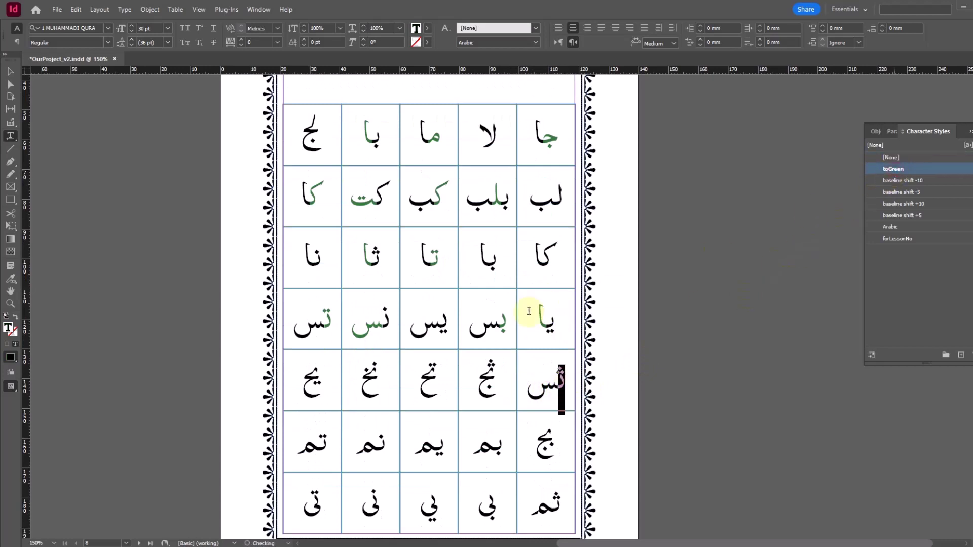
{"action": "left_click", "coordinate": [501, 389]}
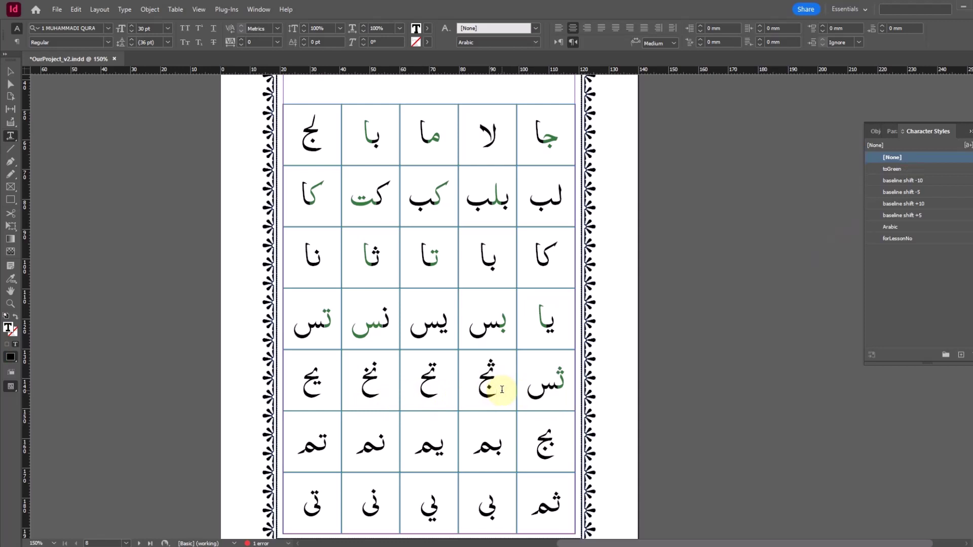
{"action": "key", "text": "shift+Right"}
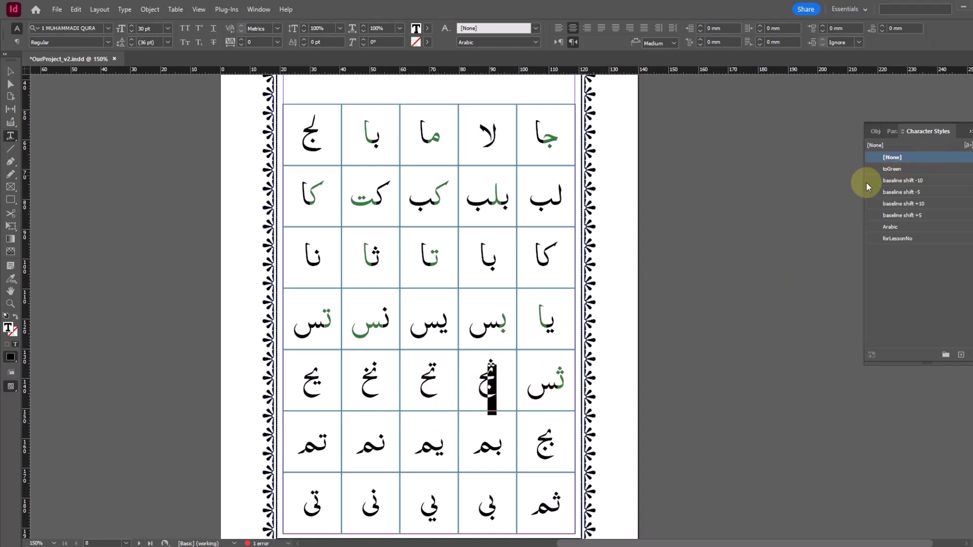
{"action": "left_click", "coordinate": [892, 170]}
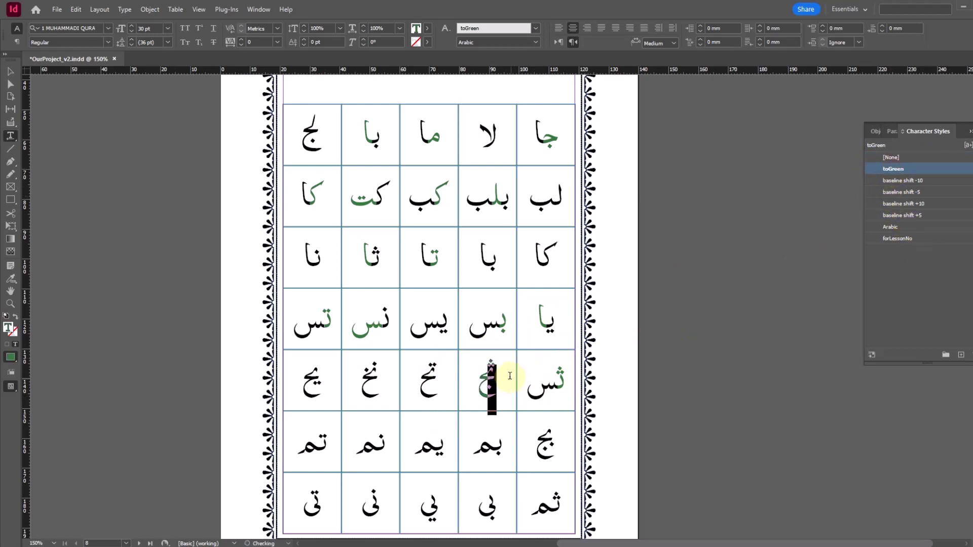
{"action": "left_click", "coordinate": [495, 392]}
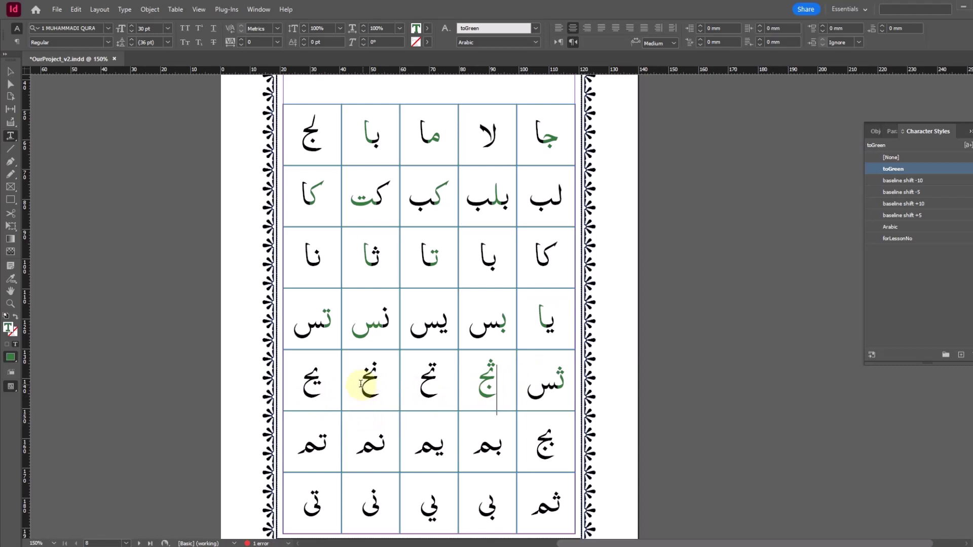
- Apply the toGreen style to the letters in the تح, نخ and يح cells
{"action": "left_click", "coordinate": [424, 389]}
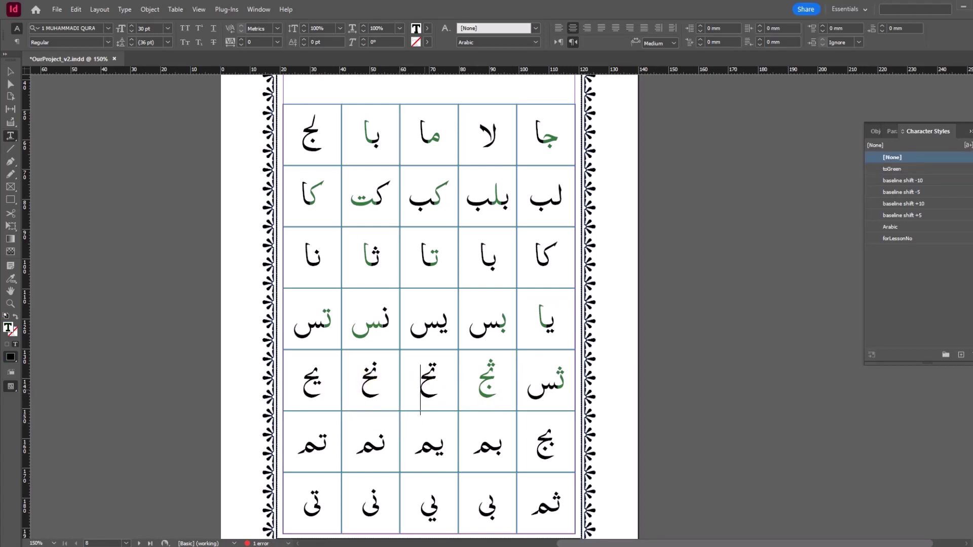
{"action": "left_click", "coordinate": [889, 169]}
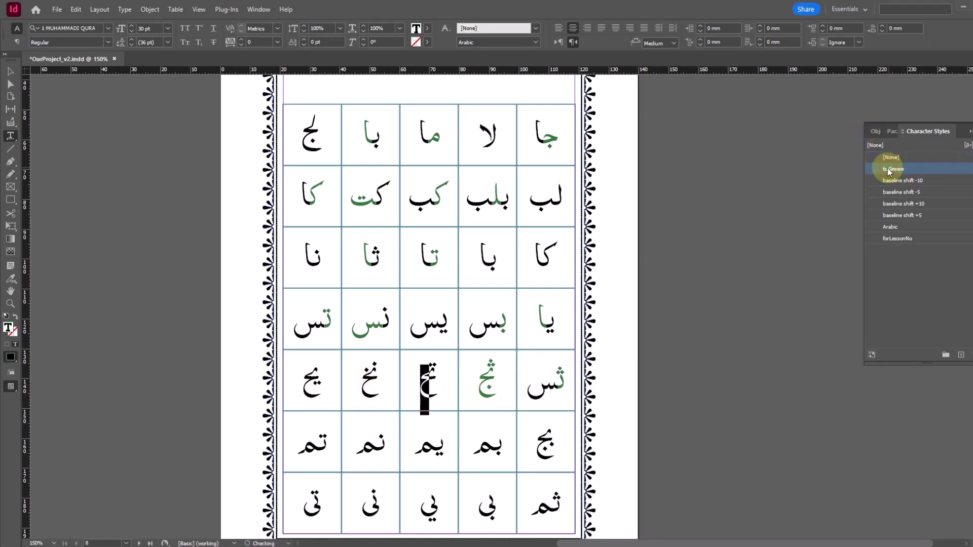
{"action": "left_click", "coordinate": [420, 401]}
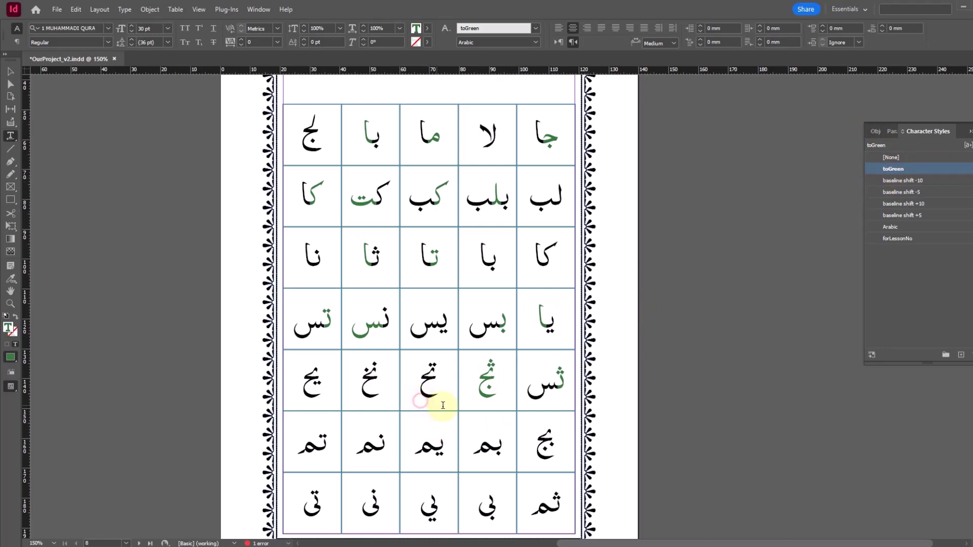
{"action": "left_click", "coordinate": [373, 389]}
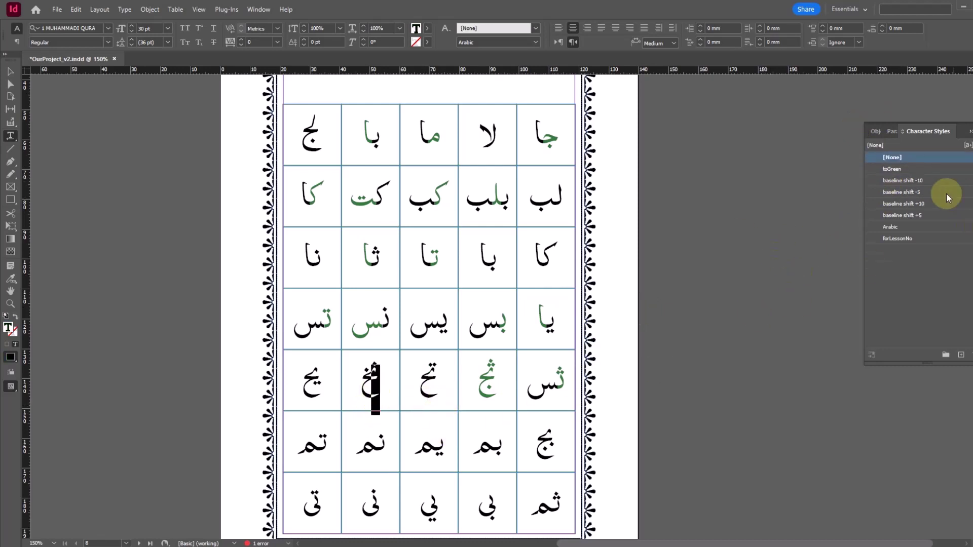
{"action": "left_click", "coordinate": [891, 168]}
{"action": "left_click", "coordinate": [324, 388]}
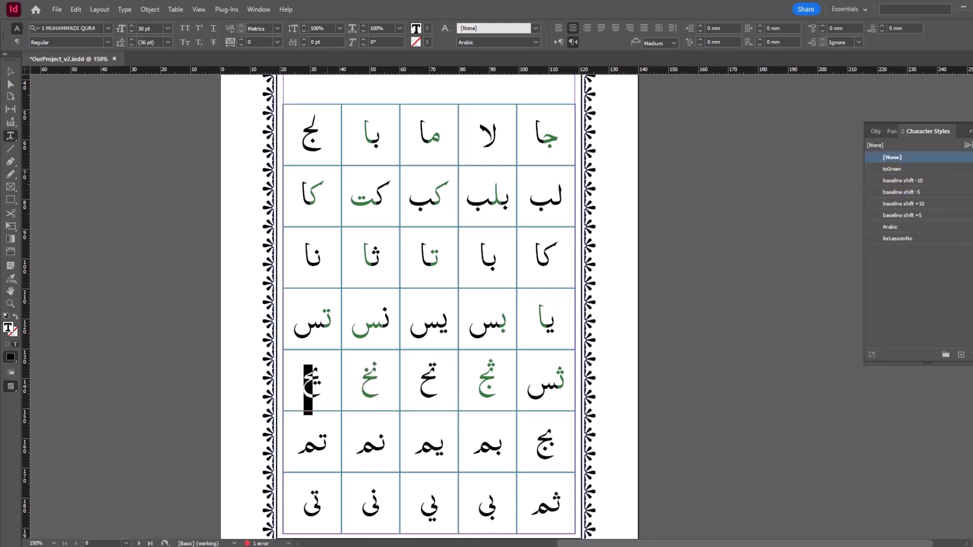
{"action": "left_click", "coordinate": [891, 169]}
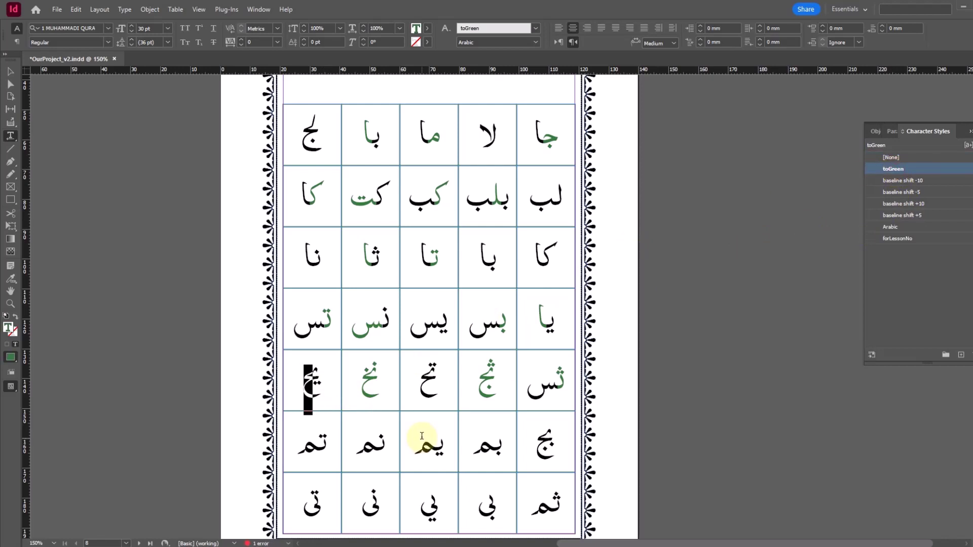
- Make the joined letters in the بج, يم, بم, نم and تم cells green with toGreen
{"action": "scroll", "coordinate": [543, 386], "scroll_direction": "down", "scroll_amount": 2}
{"action": "left_click_drag", "start_coordinate": [541, 361], "coordinate": [537, 362]}
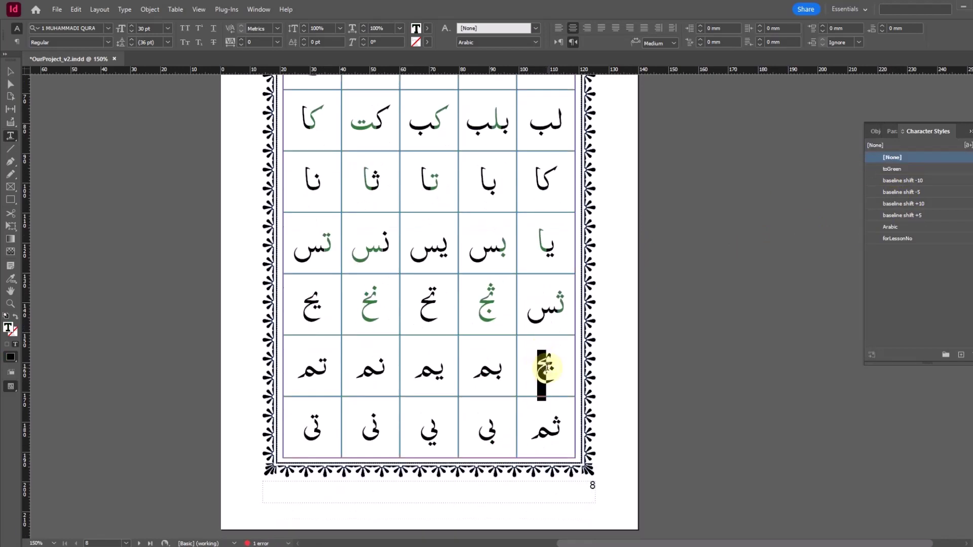
{"action": "left_click", "coordinate": [893, 169]}
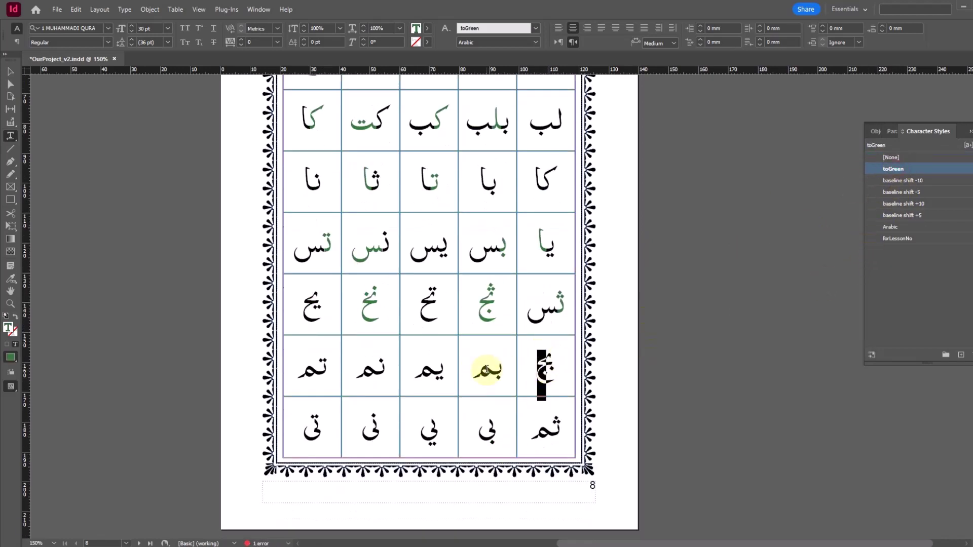
{"action": "left_click_drag", "start_coordinate": [445, 374], "coordinate": [431, 374]}
{"action": "left_click", "coordinate": [892, 169]}
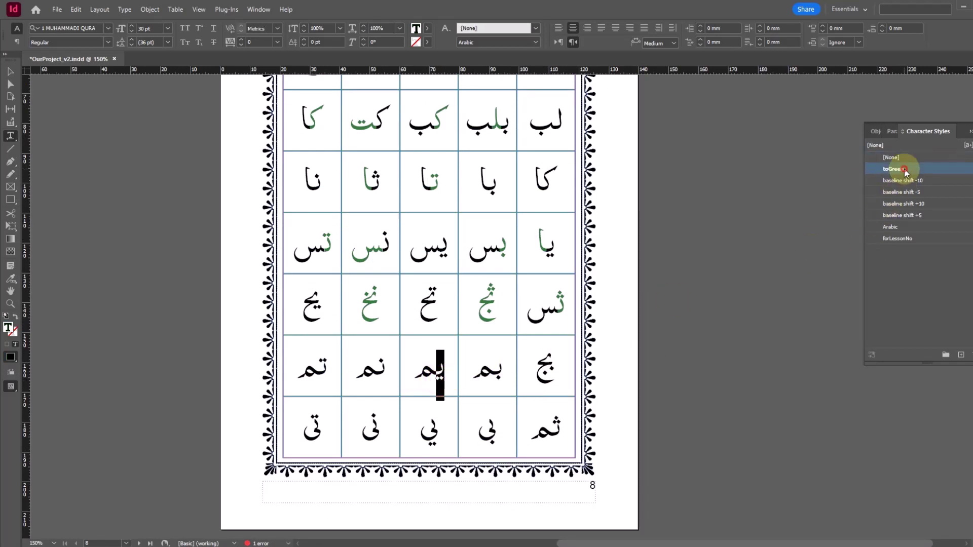
{"action": "left_click_drag", "start_coordinate": [494, 374], "coordinate": [474, 374]}
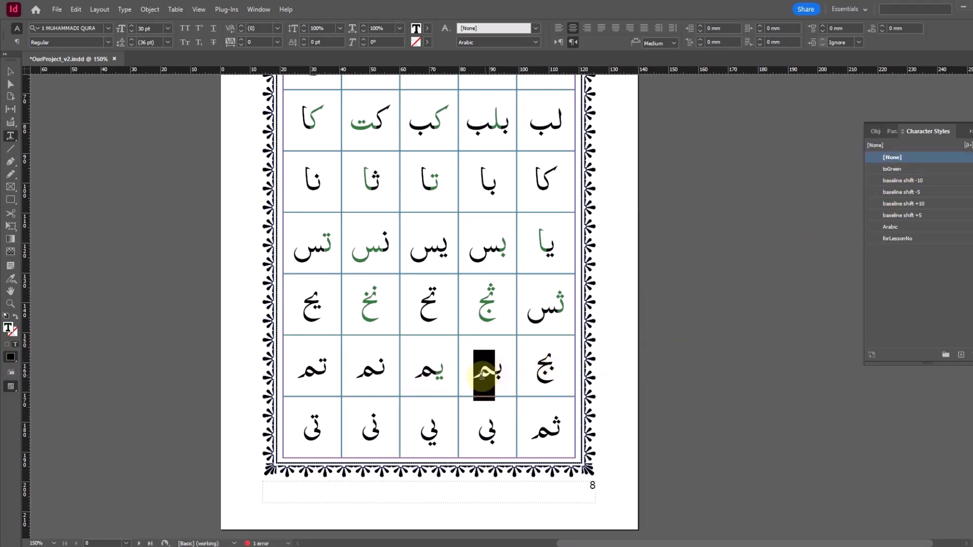
{"action": "left_click", "coordinate": [893, 168]}
{"action": "left_click_drag", "start_coordinate": [386, 374], "coordinate": [377, 374]}
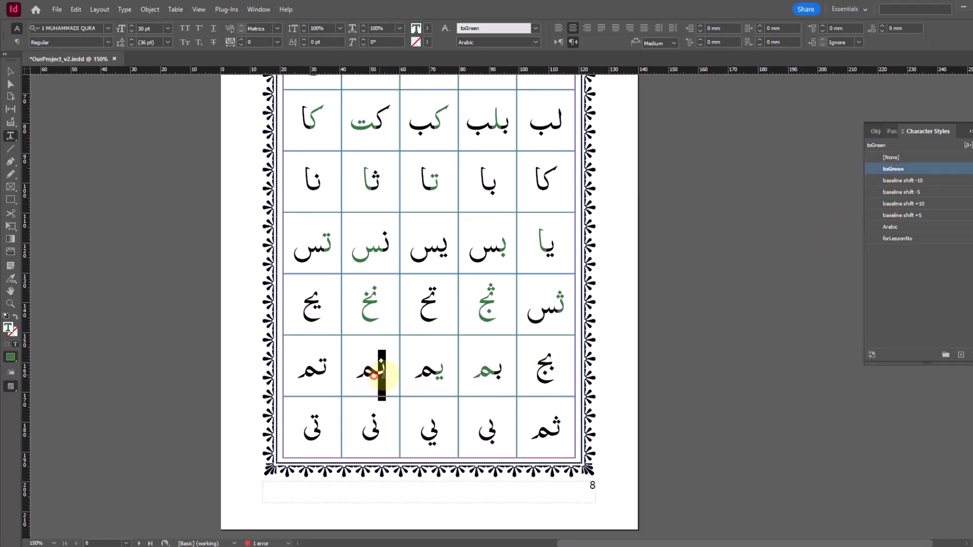
{"action": "left_click", "coordinate": [899, 168]}
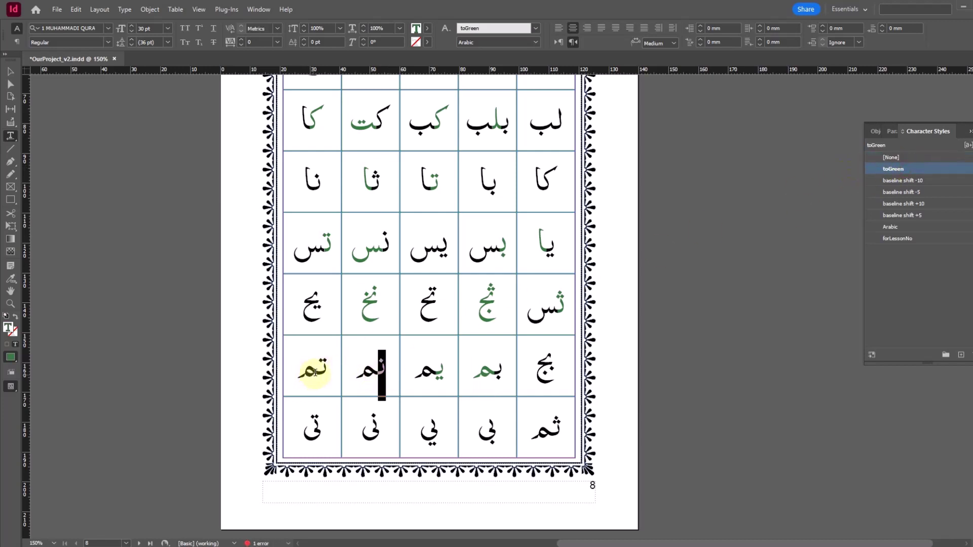
{"action": "left_click_drag", "start_coordinate": [322, 374], "coordinate": [298, 374]}
{"action": "left_click", "coordinate": [893, 170]}
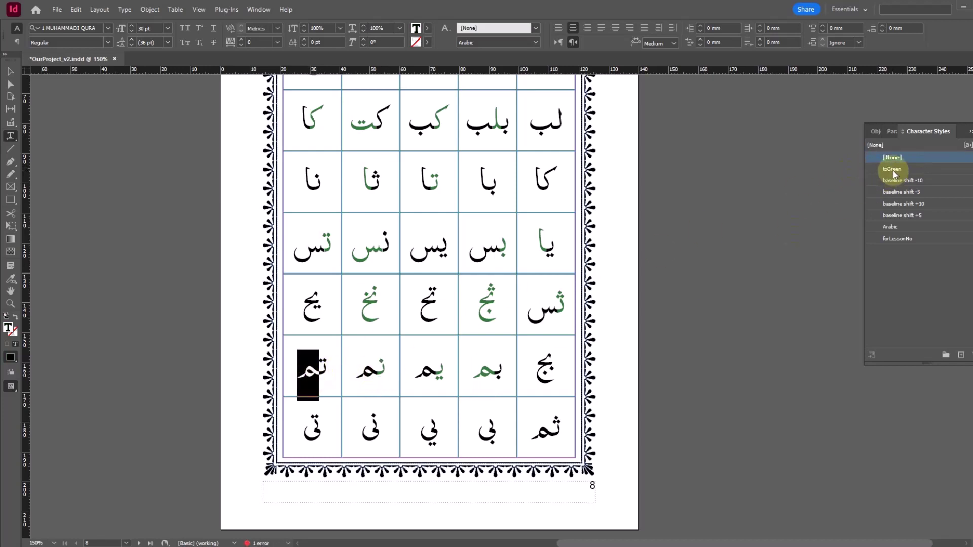
- Apply toGreen to the joined letters in the ثم, بی, يي, نی and تی cells
{"action": "left_click_drag", "start_coordinate": [553, 434], "coordinate": [561, 434]}
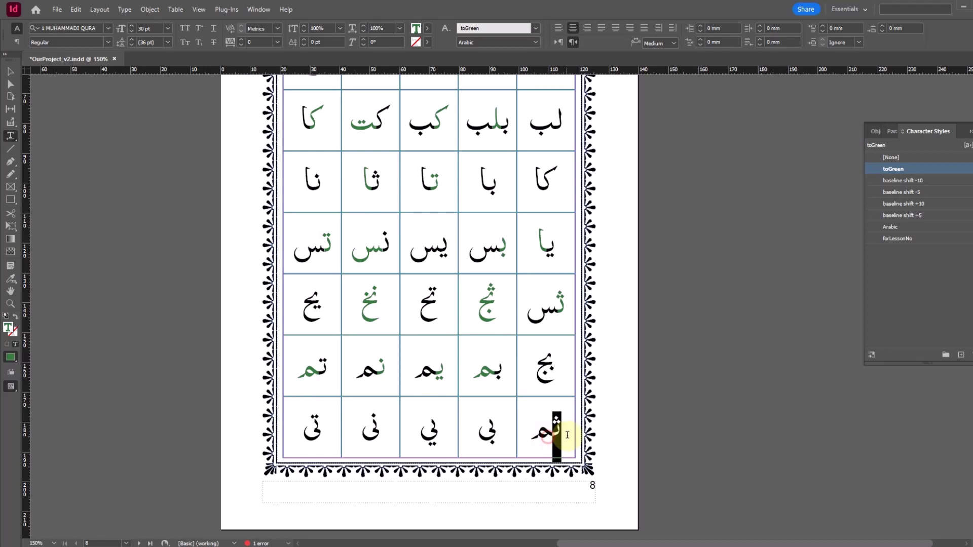
{"action": "left_click", "coordinate": [894, 169]}
{"action": "left_click", "coordinate": [485, 439]}
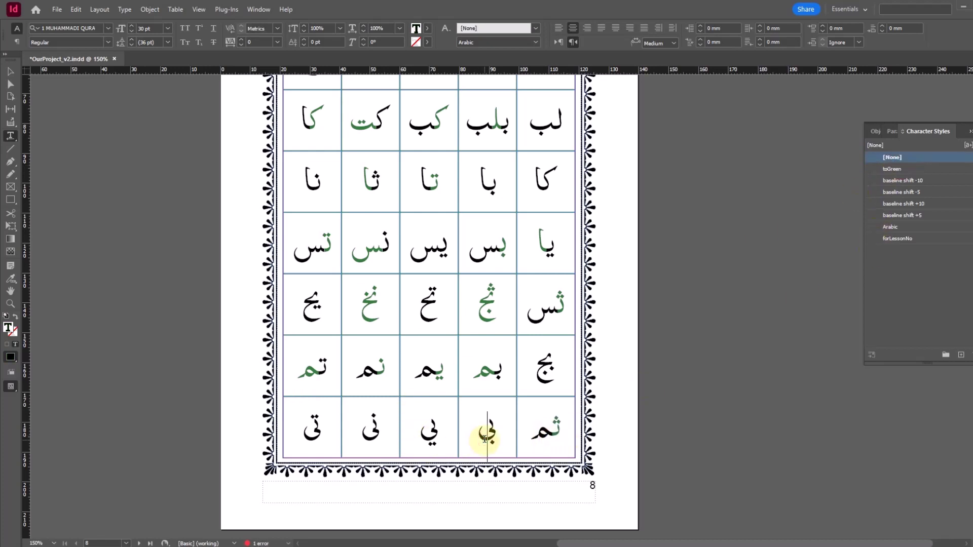
{"action": "left_click_drag", "start_coordinate": [495, 436], "coordinate": [487, 437]}
{"action": "left_click", "coordinate": [899, 172]}
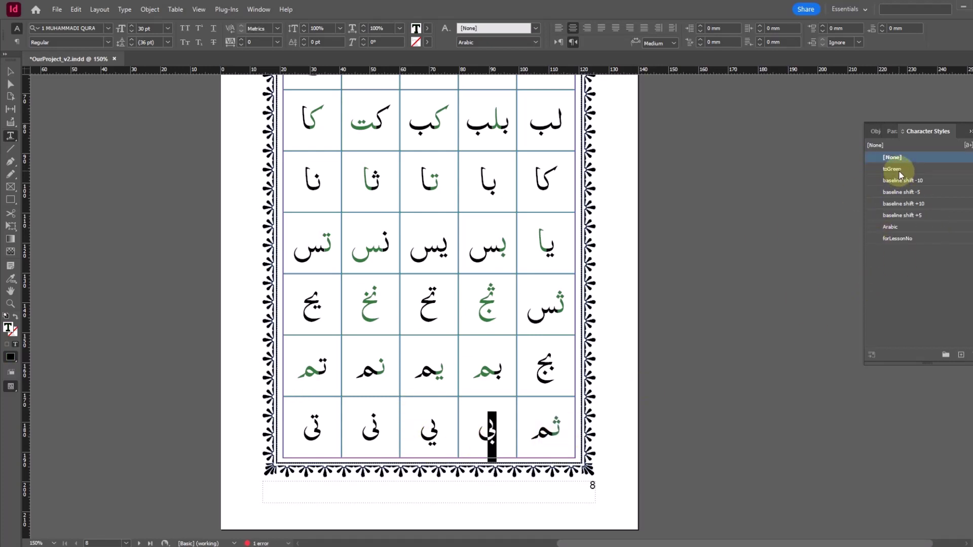
{"action": "left_click", "coordinate": [442, 444]}
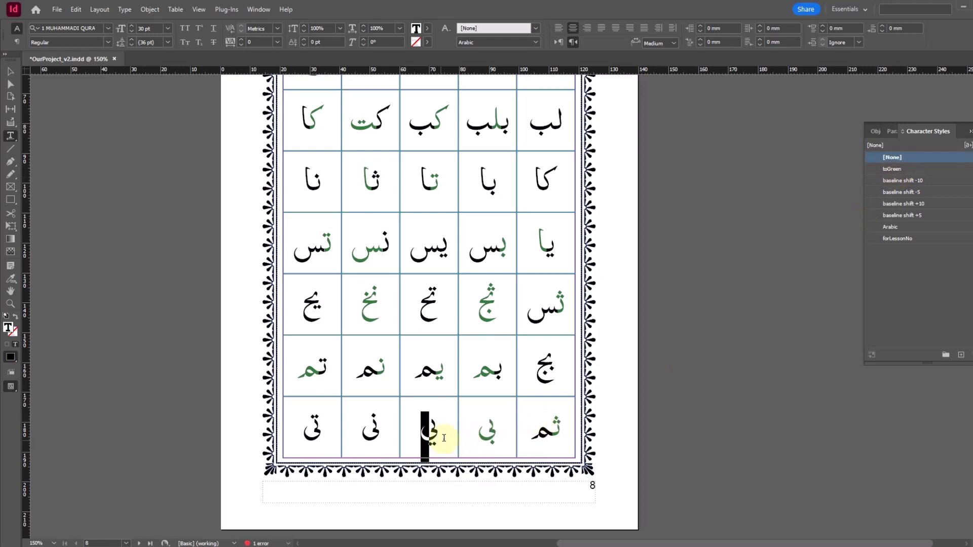
{"action": "left_click", "coordinate": [901, 170]}
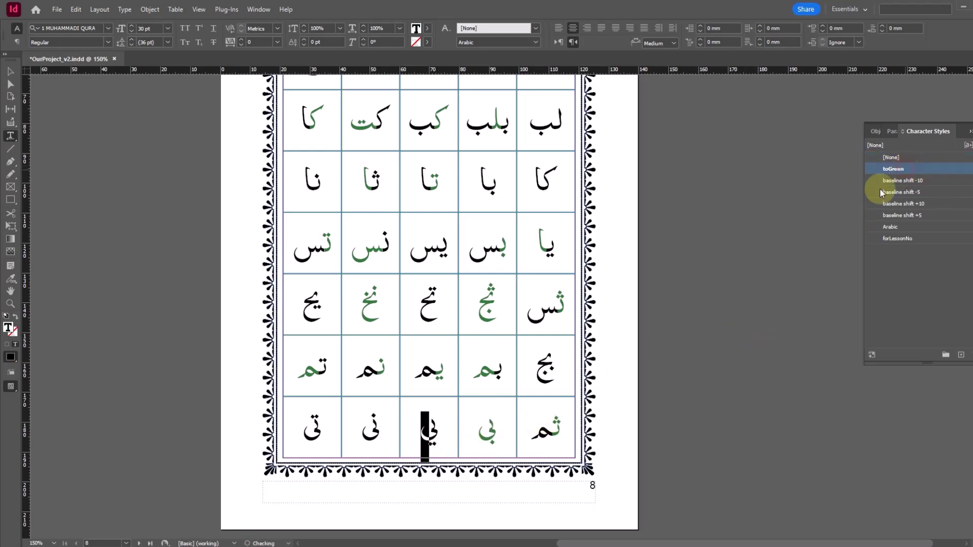
{"action": "left_click", "coordinate": [396, 436]}
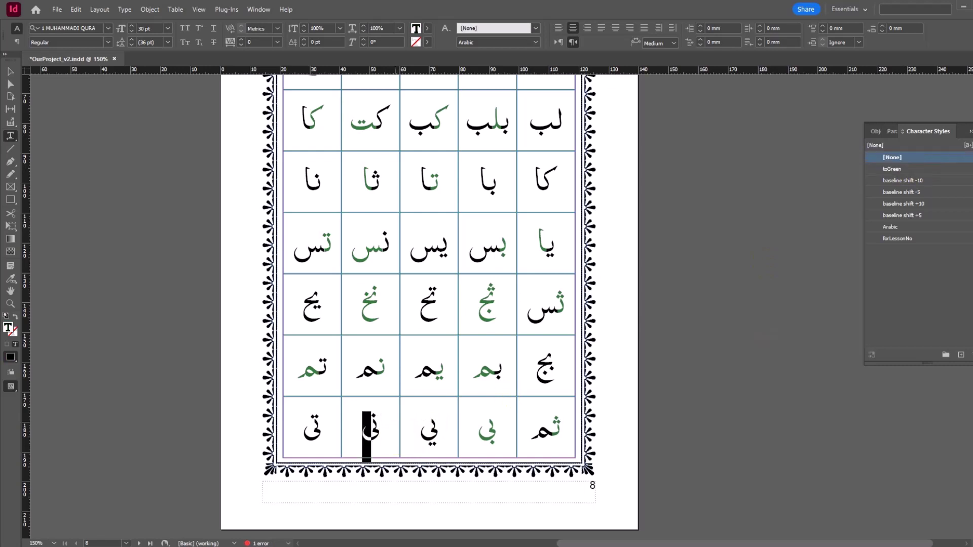
{"action": "left_click", "coordinate": [895, 169]}
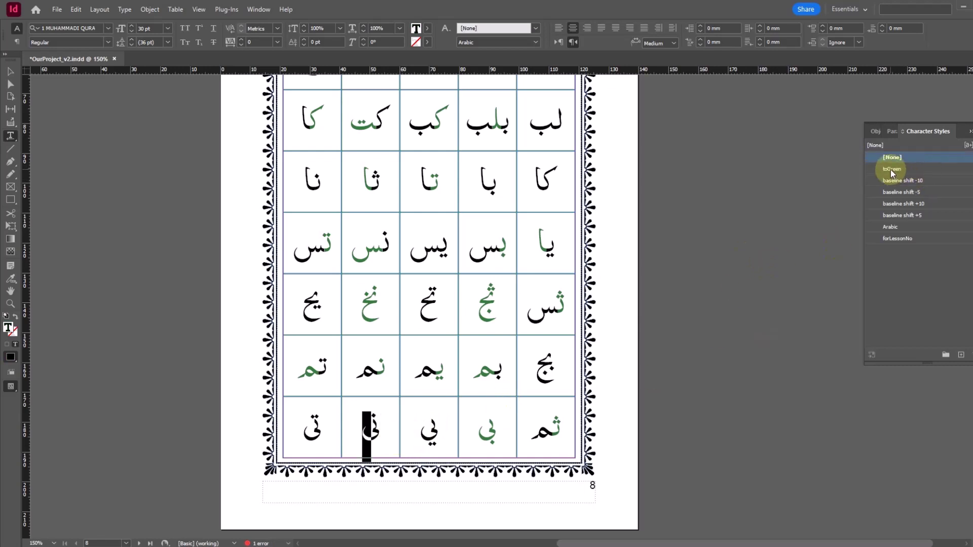
{"action": "left_click", "coordinate": [317, 431]}
{"action": "key", "text": "shift+Left"}
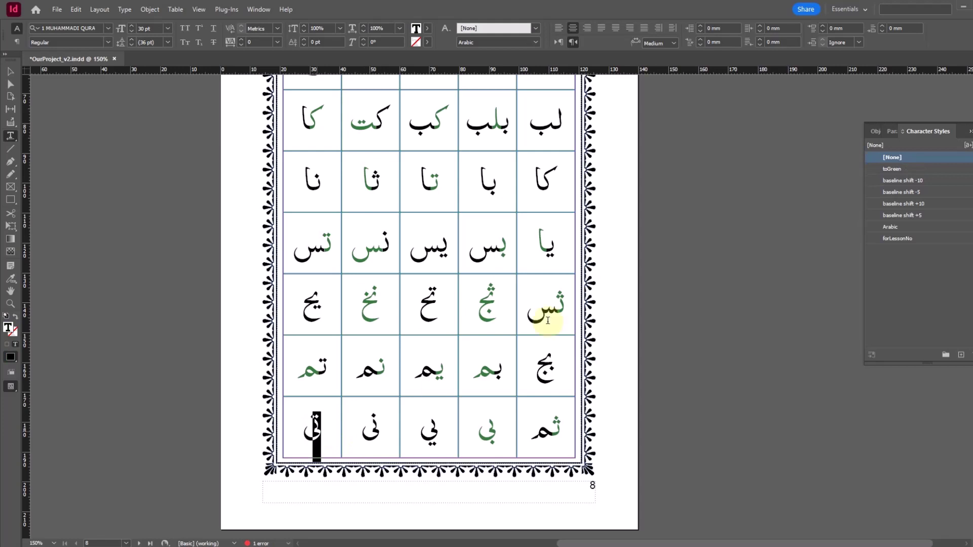
{"action": "left_click", "coordinate": [890, 169]}
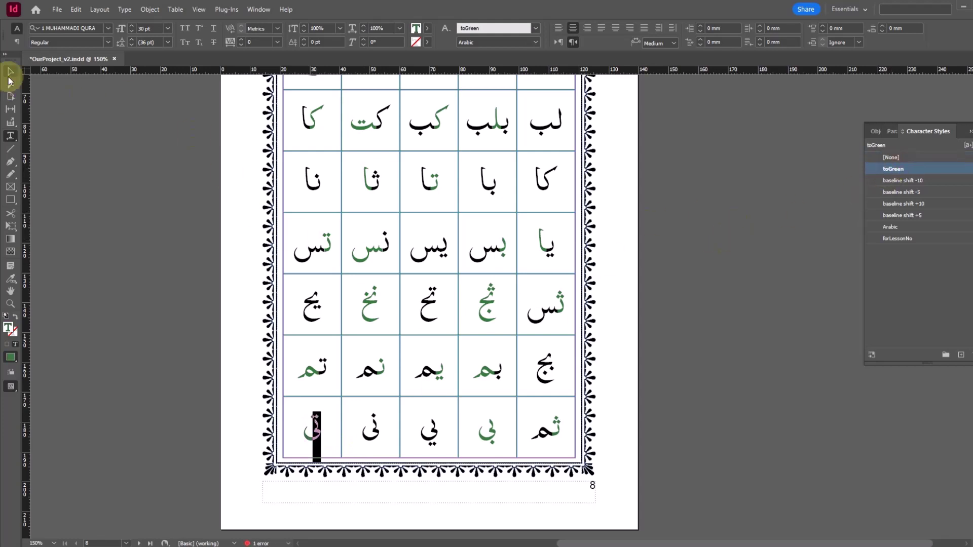
- Switch to the Selection tool, deselect the table and pan to frame it
{"action": "left_click", "coordinate": [10, 74]}
{"action": "left_click", "coordinate": [718, 385]}
{"action": "scroll", "coordinate": [718, 385], "scroll_direction": "up", "scroll_amount": 2}
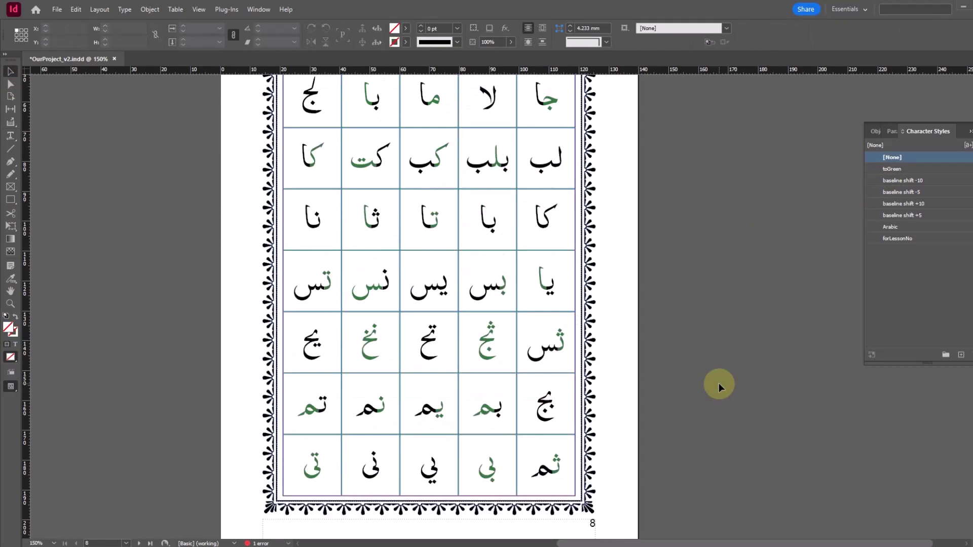
{"action": "scroll", "coordinate": [719, 384], "scroll_direction": "up", "scroll_amount": 2}
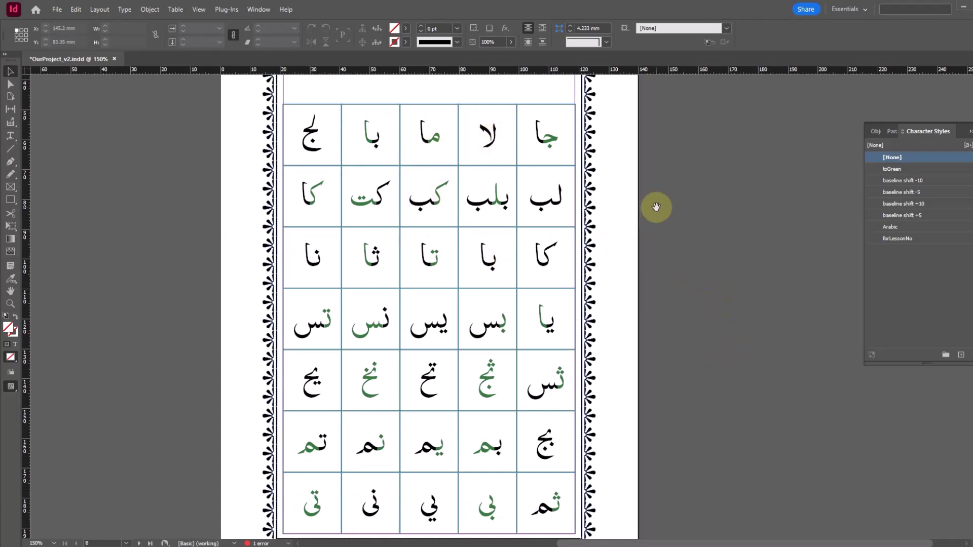
{"action": "left_click_drag", "start_coordinate": [611, 217], "coordinate": [561, 233]}
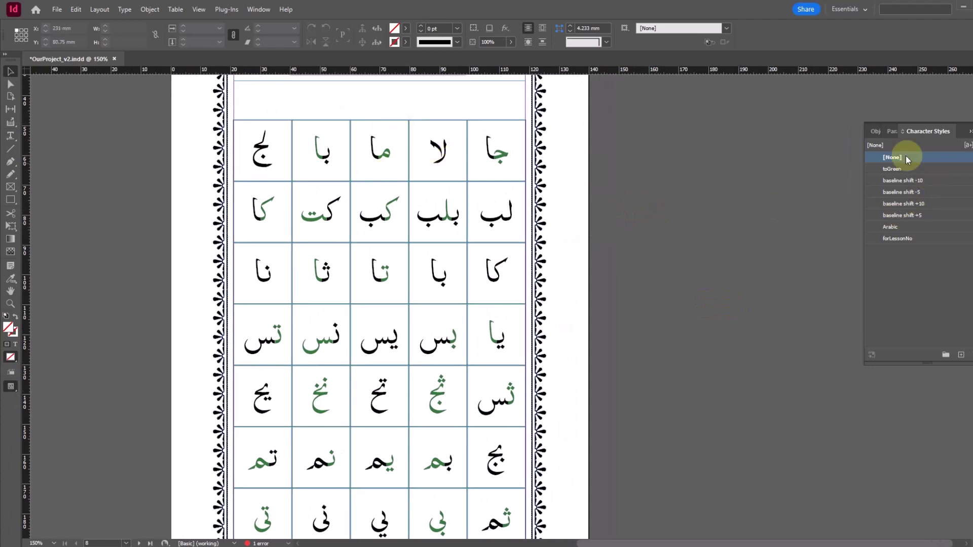
- Create character style 'toAlQalamQuranMajeed' with font family Al Qalam Quran Majeed
{"action": "left_click", "coordinate": [963, 360]}
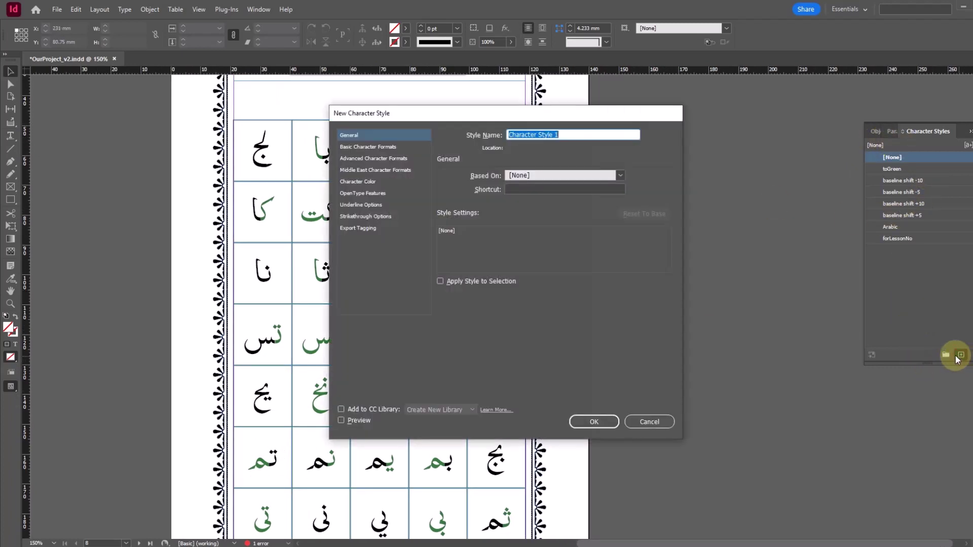
{"action": "type", "text": "toAlQ"}
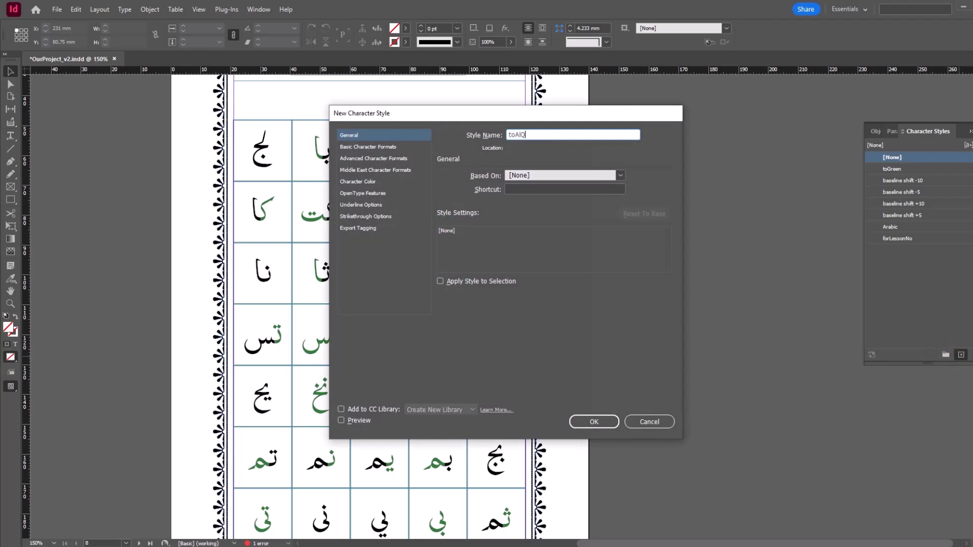
{"action": "type", "text": "alamQurN"}
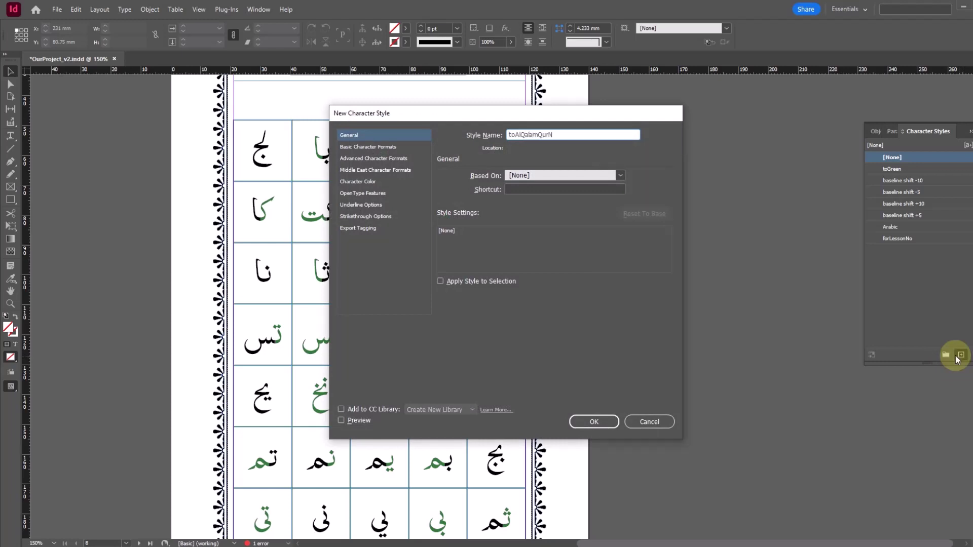
{"action": "key", "text": "BackSpace"}
{"action": "type", "text": "anMajeed"}
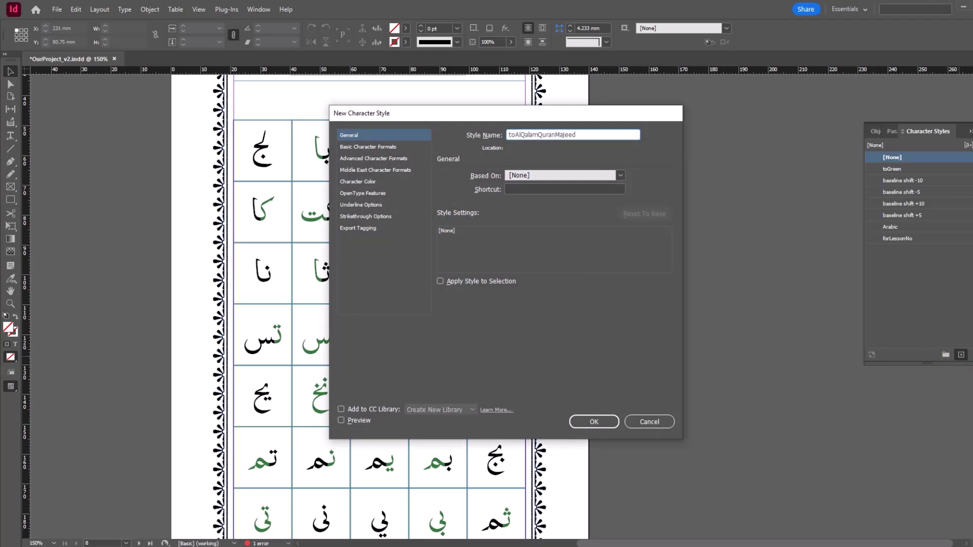
{"action": "left_click", "coordinate": [360, 146]}
{"action": "left_click", "coordinate": [539, 181]}
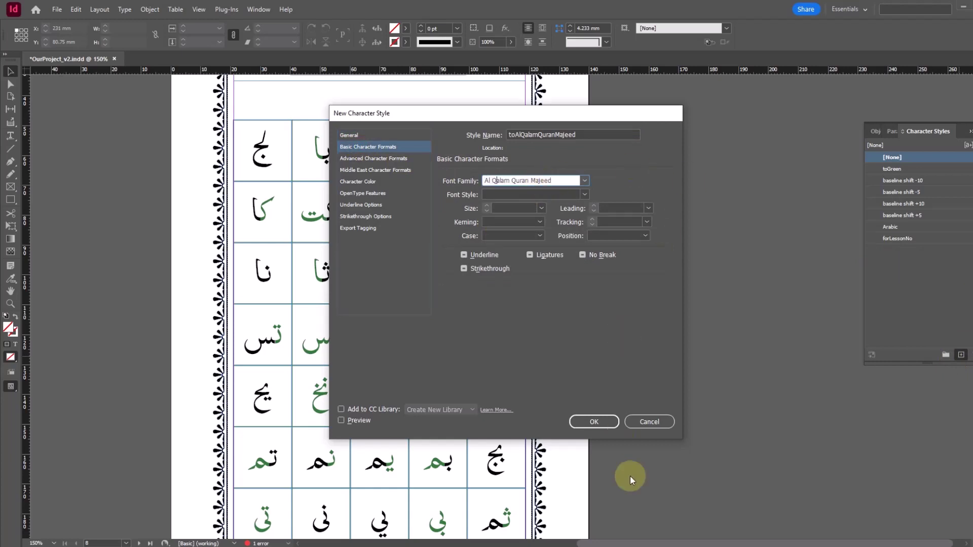
{"action": "left_click", "coordinate": [616, 425]}
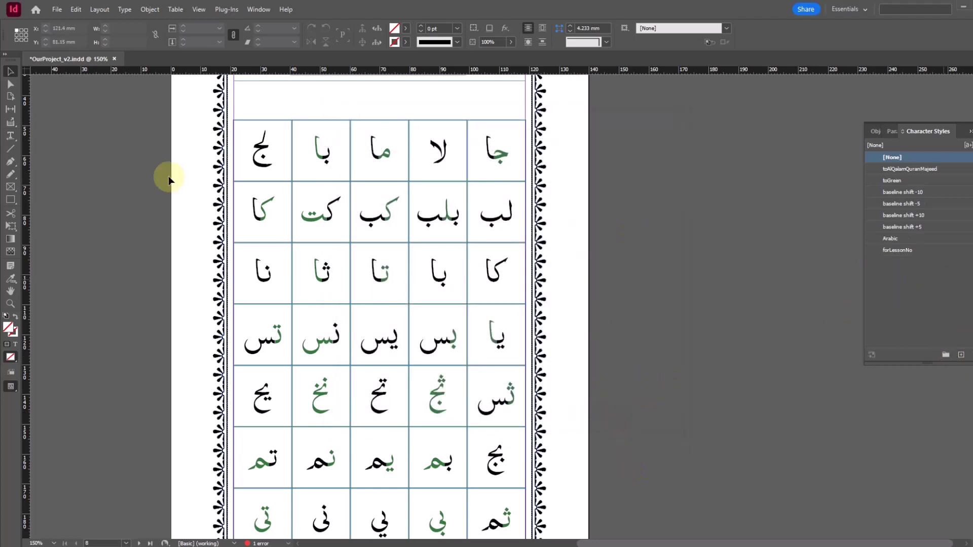
- Apply the toAlQalamQuranMajeed style to the لا glyph in the top row
{"action": "left_click", "coordinate": [11, 137]}
{"action": "double_click", "coordinate": [431, 153]}
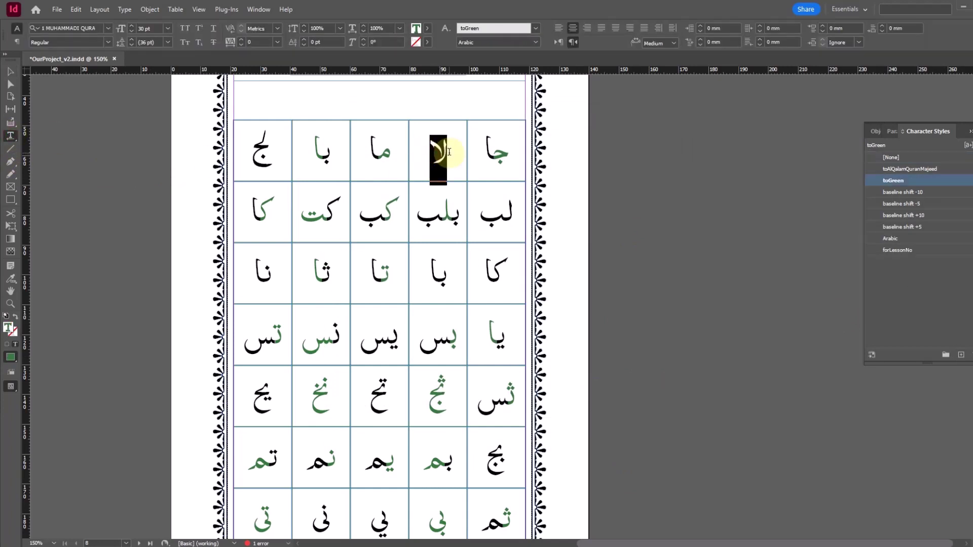
{"action": "left_click", "coordinate": [905, 172]}
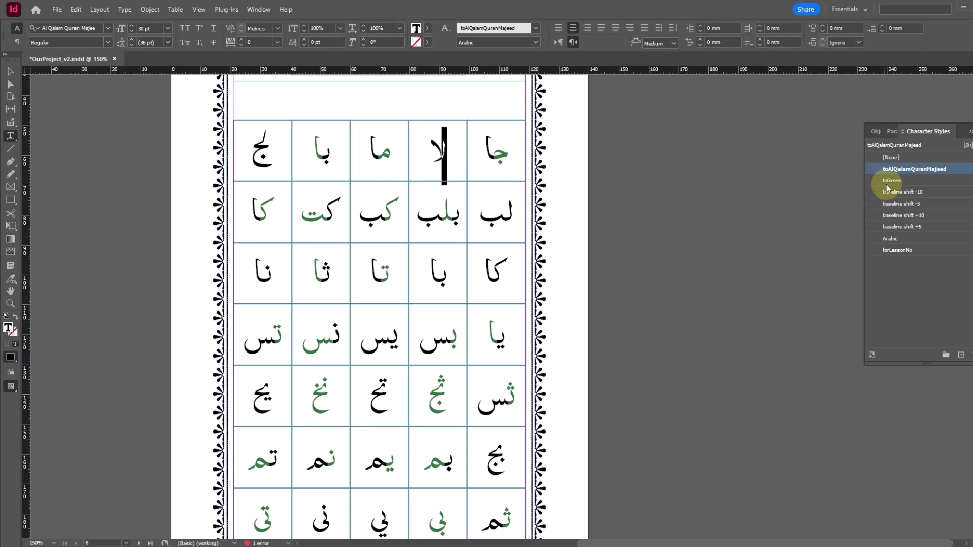
- Reselect the لا glyph, apply toGreen, and bring up the toGreen style's context menu
{"action": "key", "text": "Left"}
{"action": "key", "text": "shift+Right"}
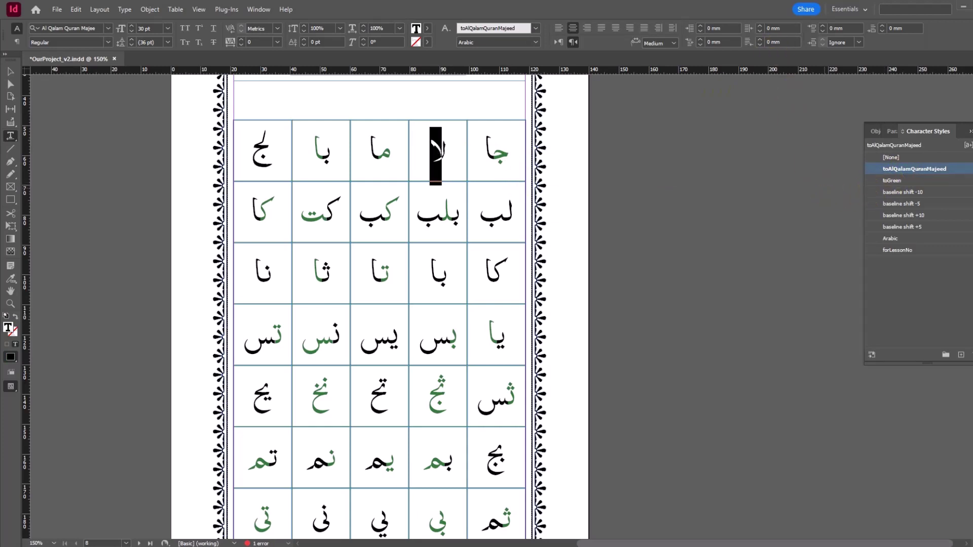
{"action": "left_click", "coordinate": [450, 156]}
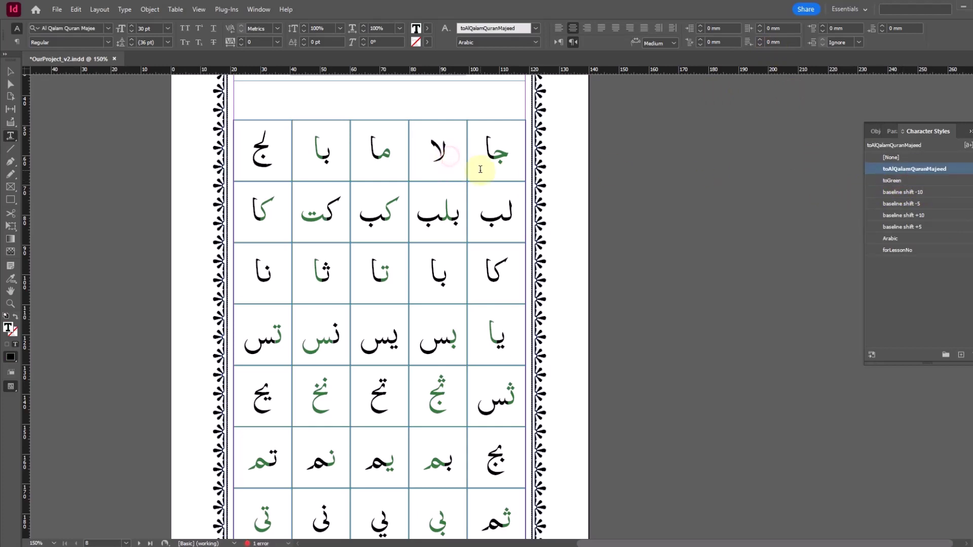
{"action": "left_click_drag", "start_coordinate": [455, 152], "coordinate": [434, 149]}
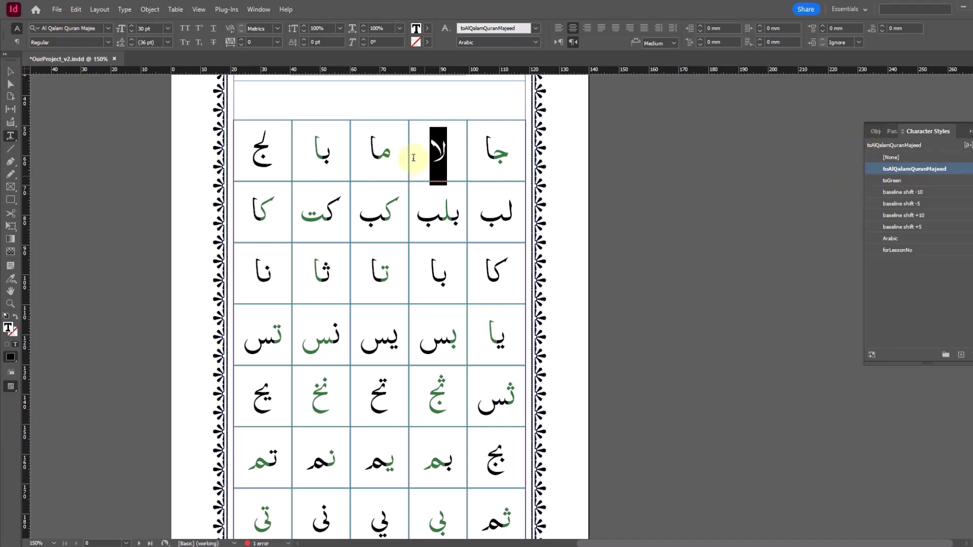
{"action": "left_click", "coordinate": [431, 156]}
{"action": "double_click", "coordinate": [432, 156]}
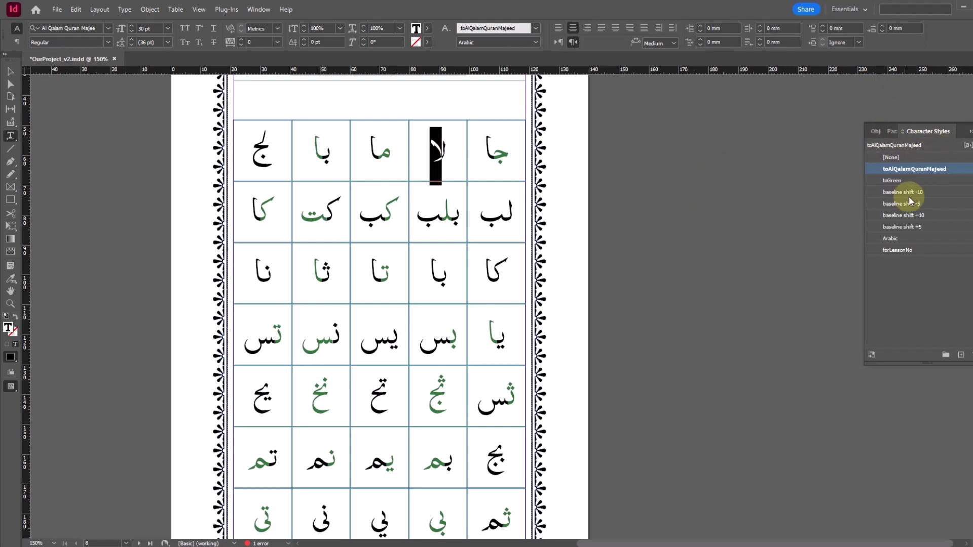
{"action": "left_click", "coordinate": [894, 182]}
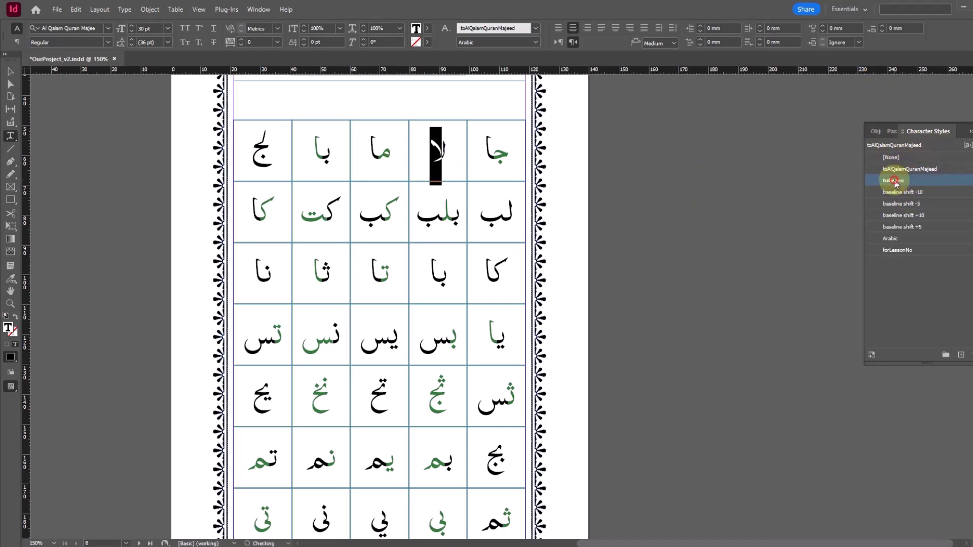
{"action": "right_click", "coordinate": [905, 190]}
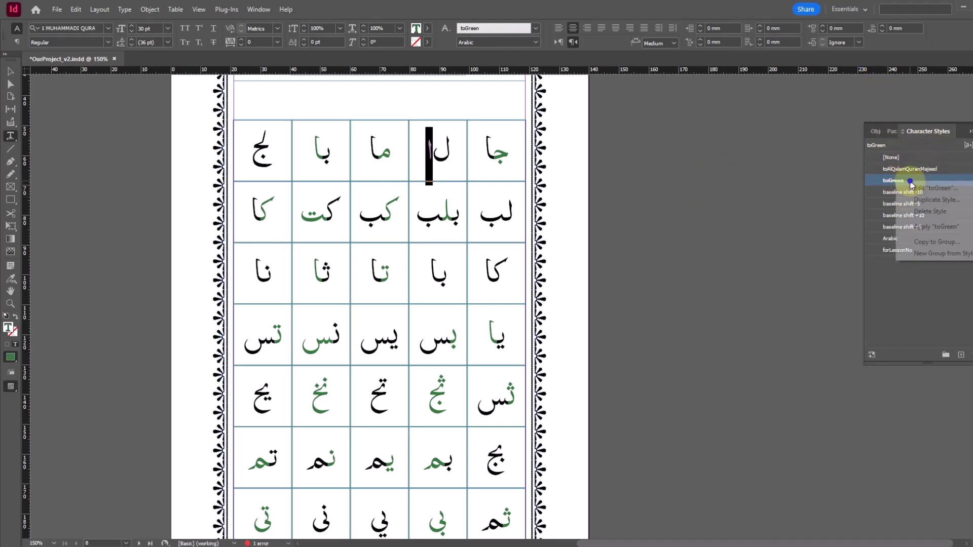
{"action": "left_click", "coordinate": [913, 187]}
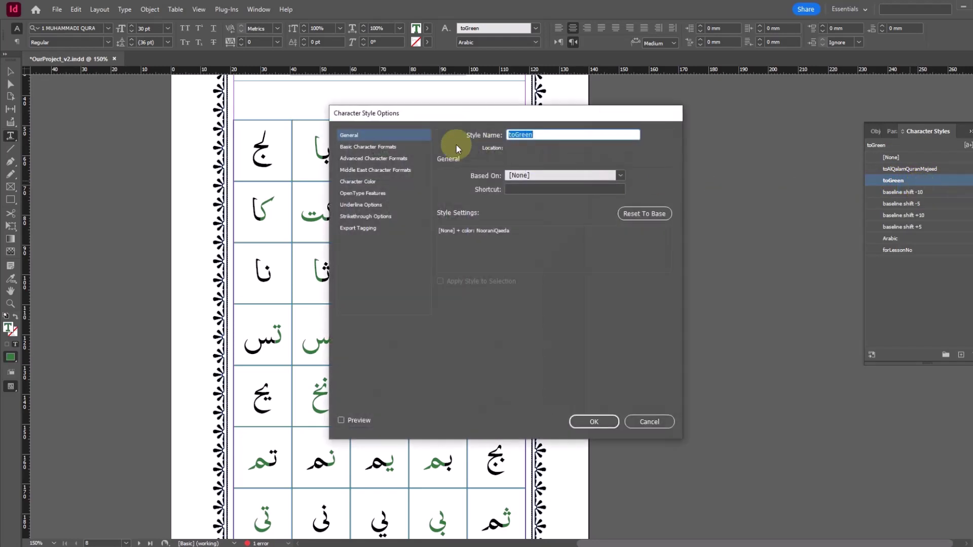
{"action": "left_click", "coordinate": [385, 146]}
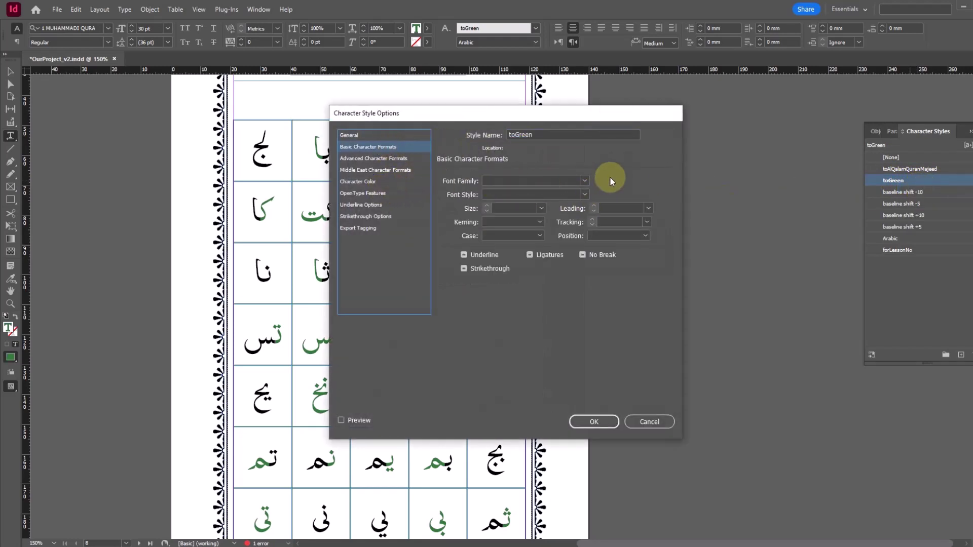
{"action": "left_click", "coordinate": [586, 180]}
{"action": "scroll", "coordinate": [551, 395], "scroll_direction": "down", "scroll_amount": 3}
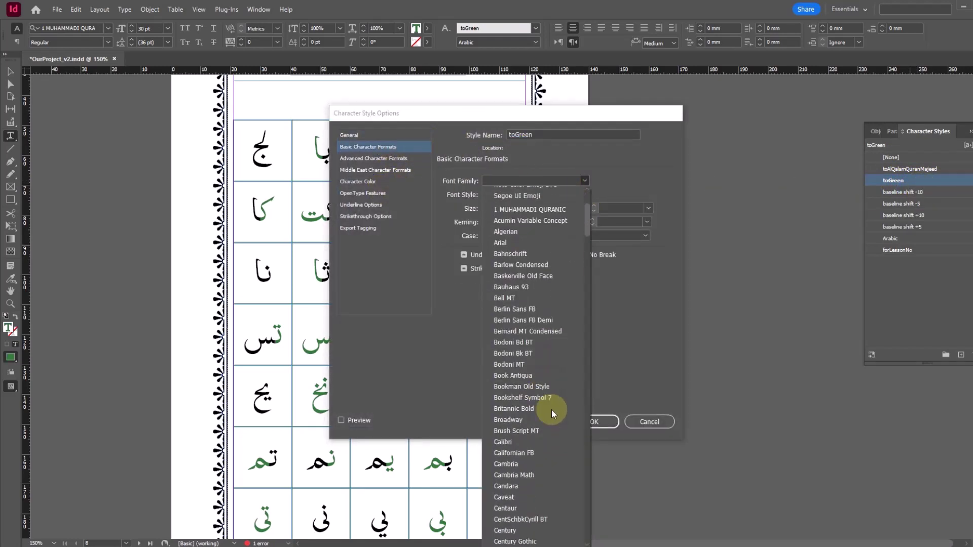
{"action": "left_click_drag", "start_coordinate": [586, 238], "coordinate": [609, 179]}
{"action": "left_click", "coordinate": [608, 174]}
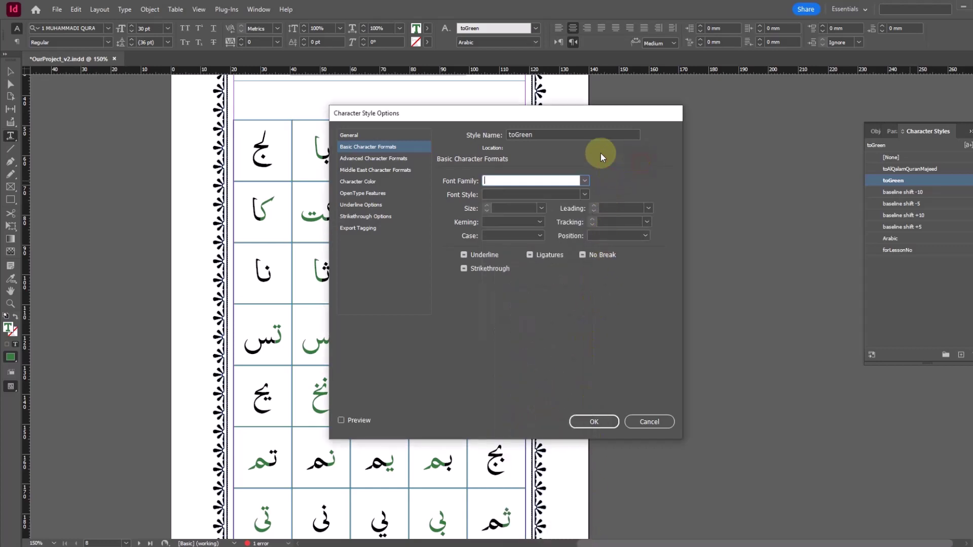
{"action": "left_click", "coordinate": [373, 158]}
{"action": "left_click", "coordinate": [375, 170]}
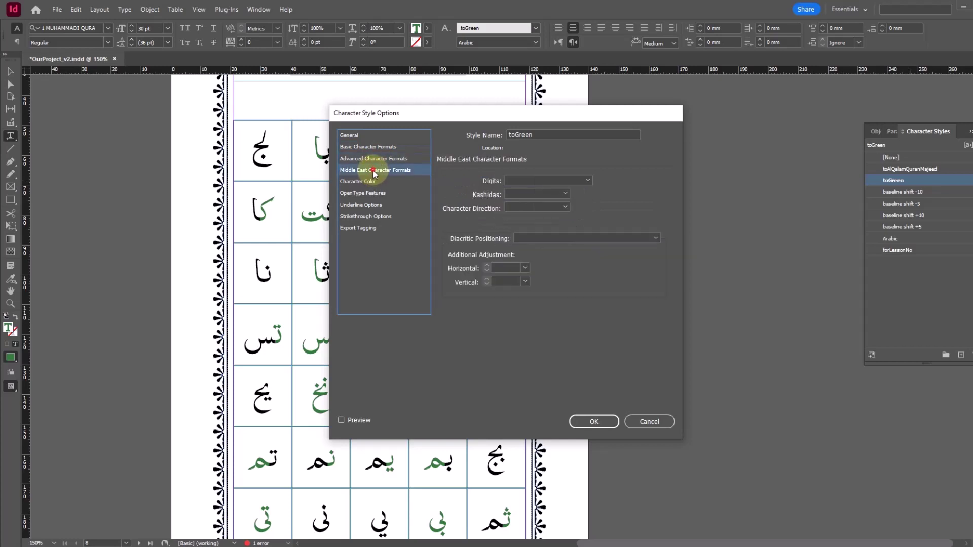
{"action": "left_click", "coordinate": [369, 183]}
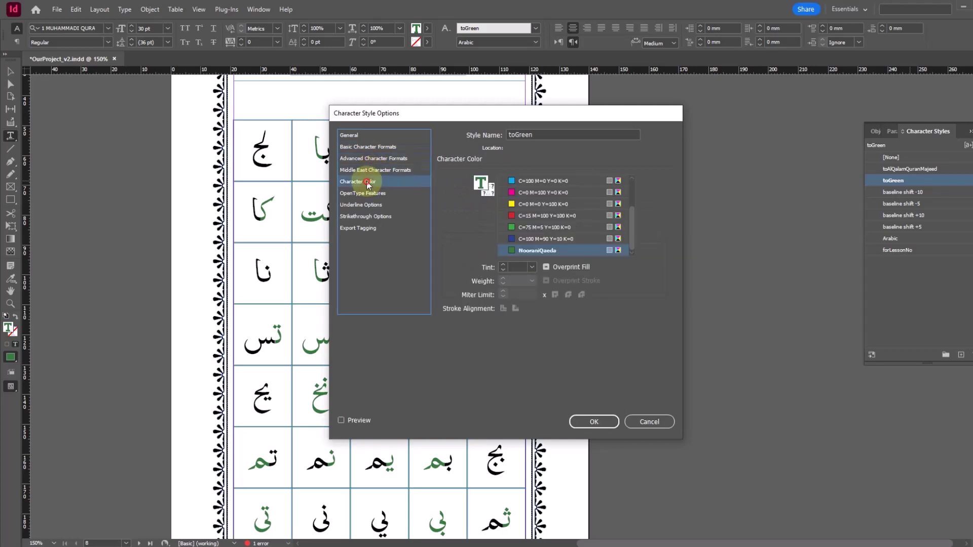
{"action": "left_click", "coordinate": [643, 421]}
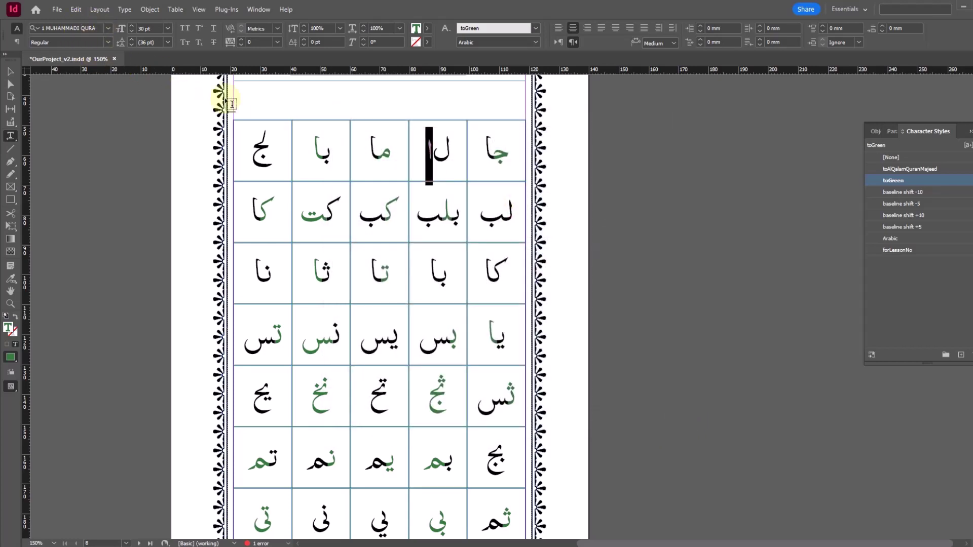
- Set the لا glyph to the Al Qalam Quran Majeed font and apply toAlQalamQuranMajeed
{"action": "left_click_drag", "start_coordinate": [452, 154], "coordinate": [423, 155]}
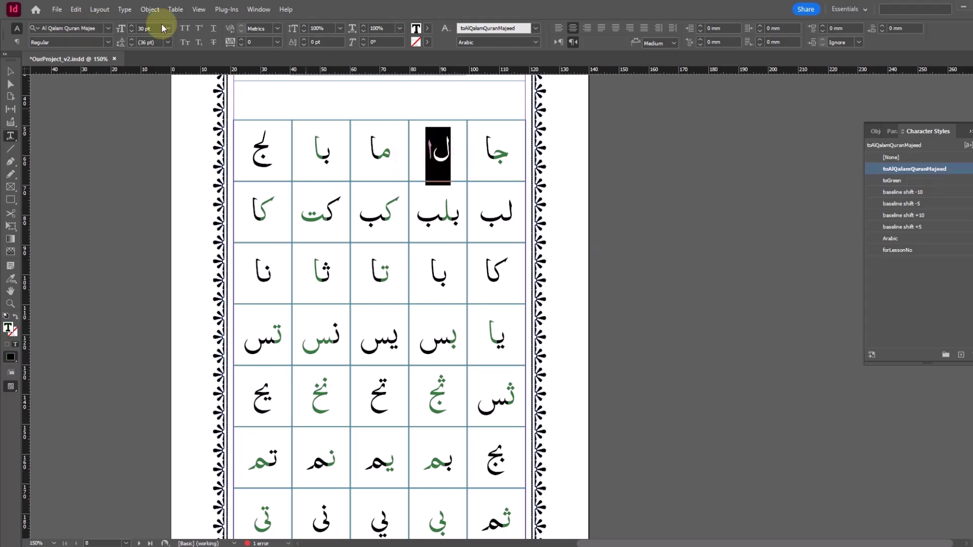
{"action": "left_click", "coordinate": [108, 29]}
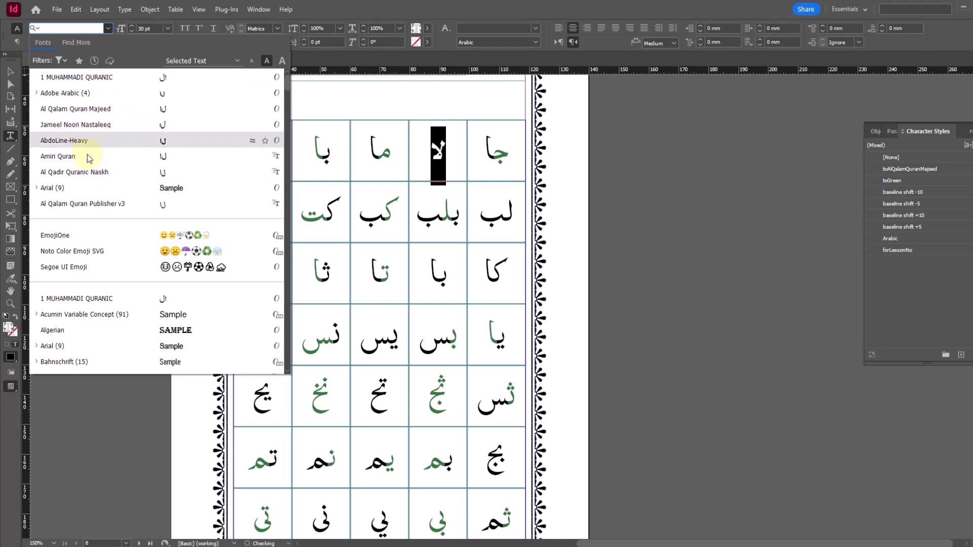
{"action": "left_click", "coordinate": [96, 107]}
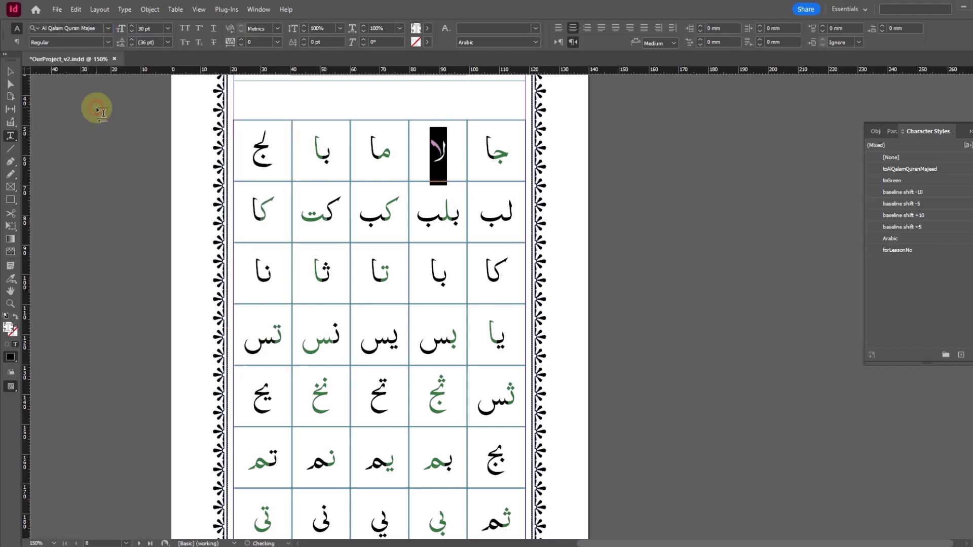
{"action": "left_click", "coordinate": [550, 233]}
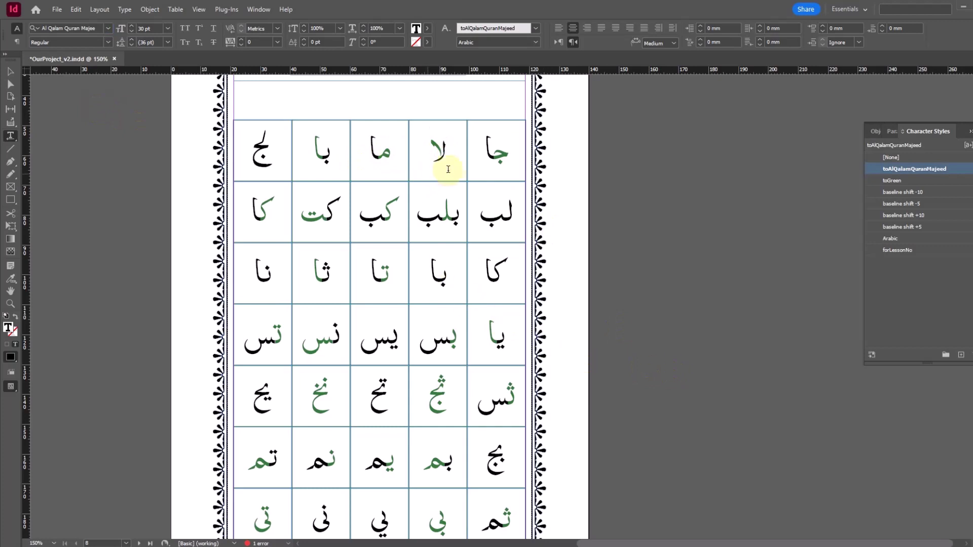
{"action": "left_click_drag", "start_coordinate": [448, 154], "coordinate": [446, 248]}
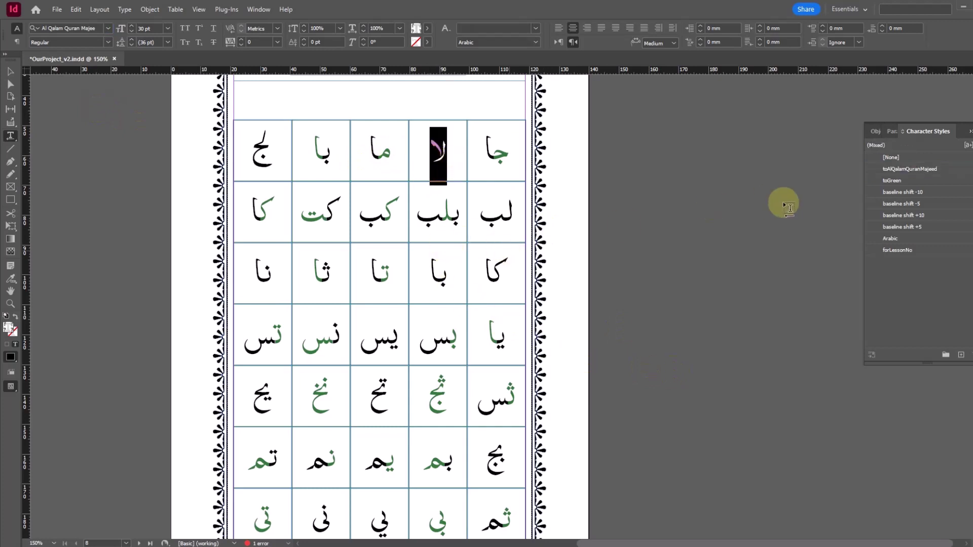
{"action": "left_click", "coordinate": [931, 169]}
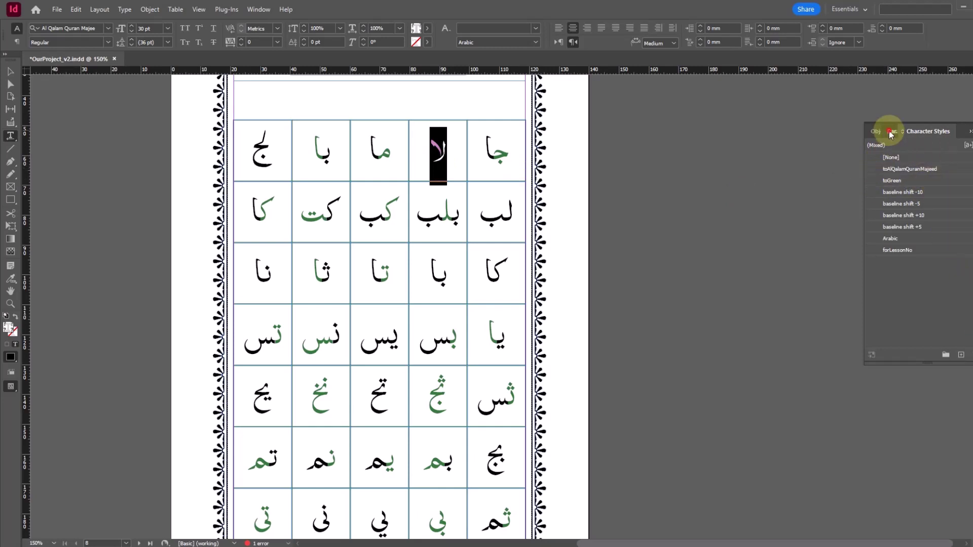
{"action": "left_click", "coordinate": [891, 131]}
{"action": "left_click", "coordinate": [961, 357], "text": "alt"}
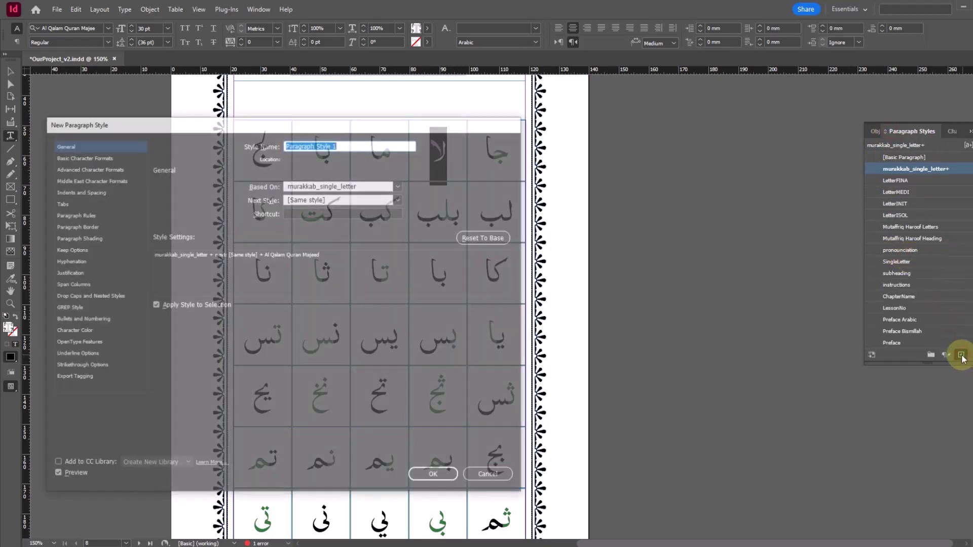
{"action": "type", "text": "al qalam quran majeed"}
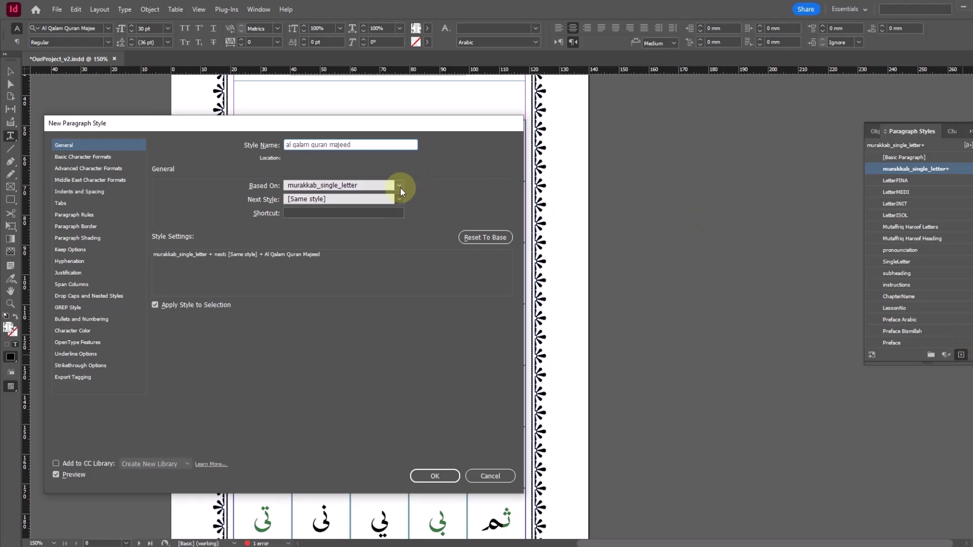
{"action": "left_click", "coordinate": [400, 186]}
{"action": "left_click", "coordinate": [388, 197]}
{"action": "left_click", "coordinate": [391, 199]}
{"action": "left_click", "coordinate": [476, 191]}
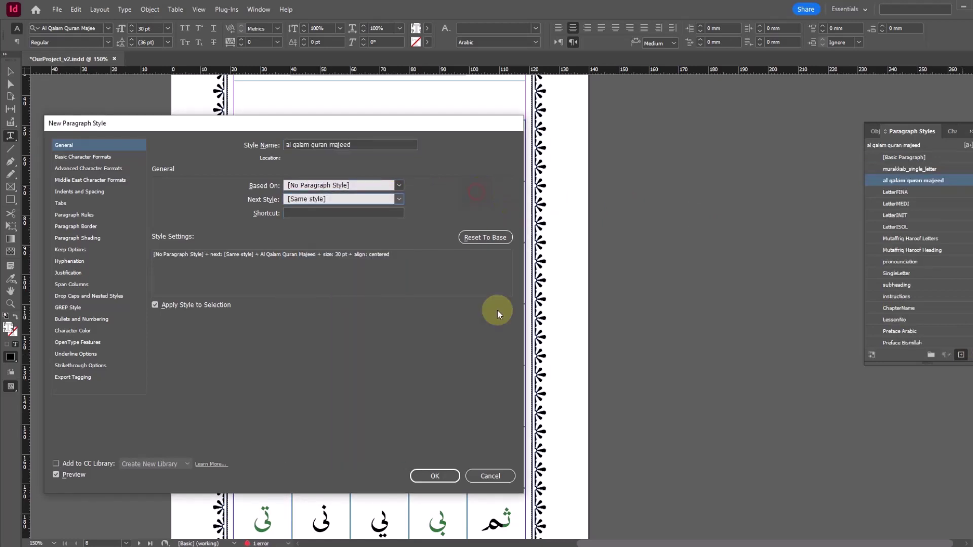
{"action": "left_click", "coordinate": [435, 476]}
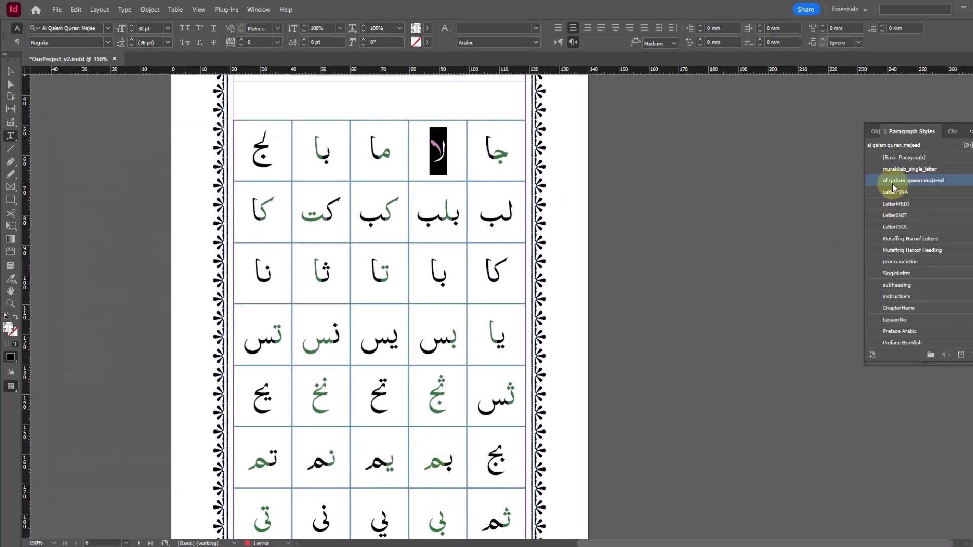
{"action": "left_click", "coordinate": [445, 151]}
{"action": "left_click_drag", "start_coordinate": [450, 157], "coordinate": [433, 160]}
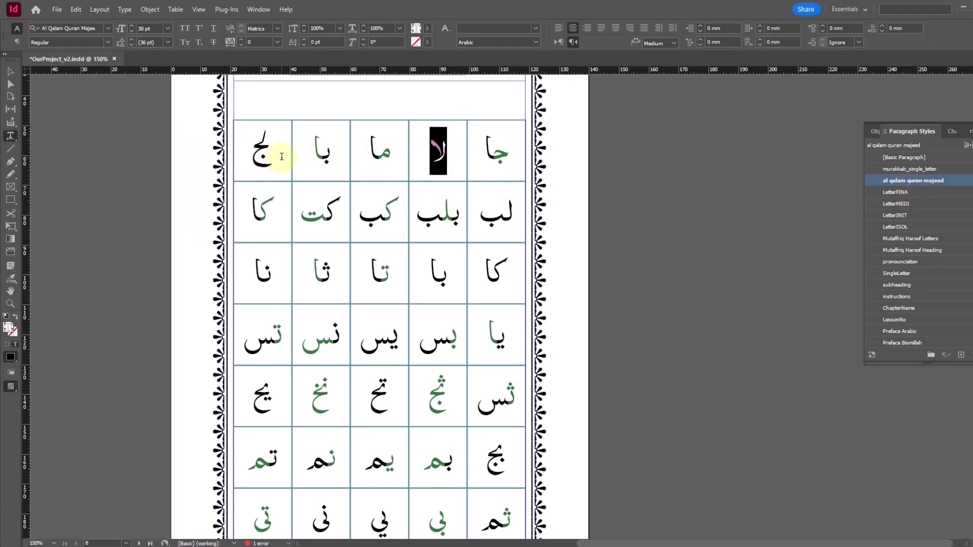
{"action": "double_click", "coordinate": [274, 155]}
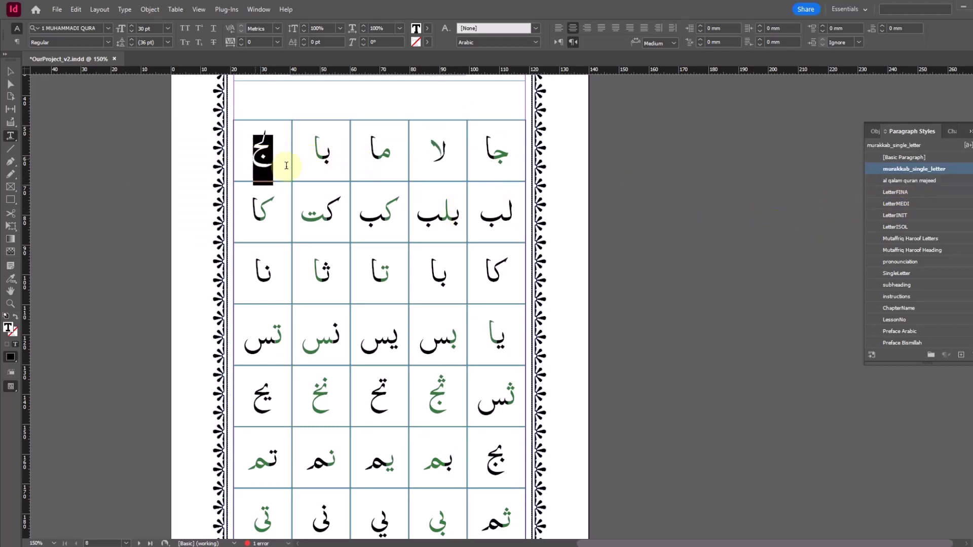
{"action": "left_click", "coordinate": [918, 180]}
{"action": "left_click", "coordinate": [275, 163]}
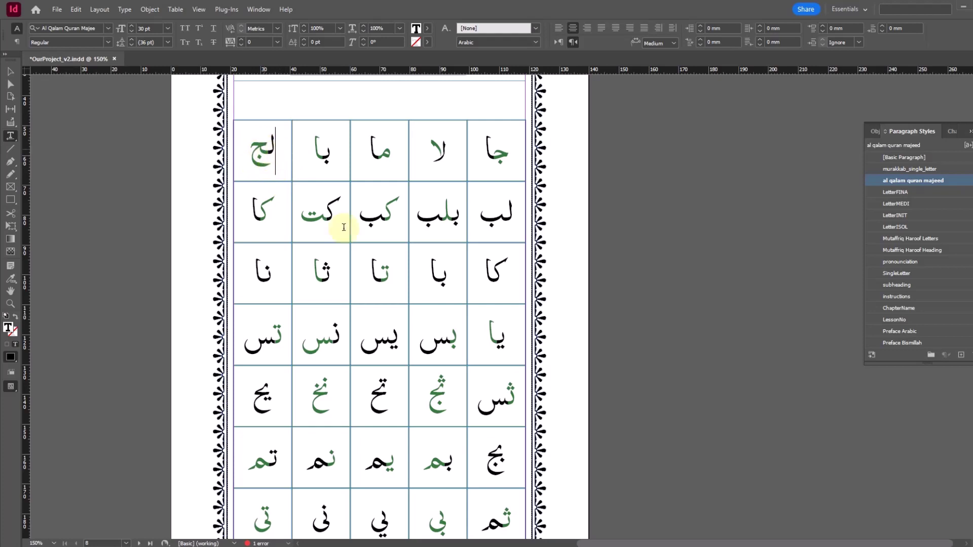
{"action": "scroll", "coordinate": [355, 385], "scroll_direction": "down", "scroll_amount": 3}
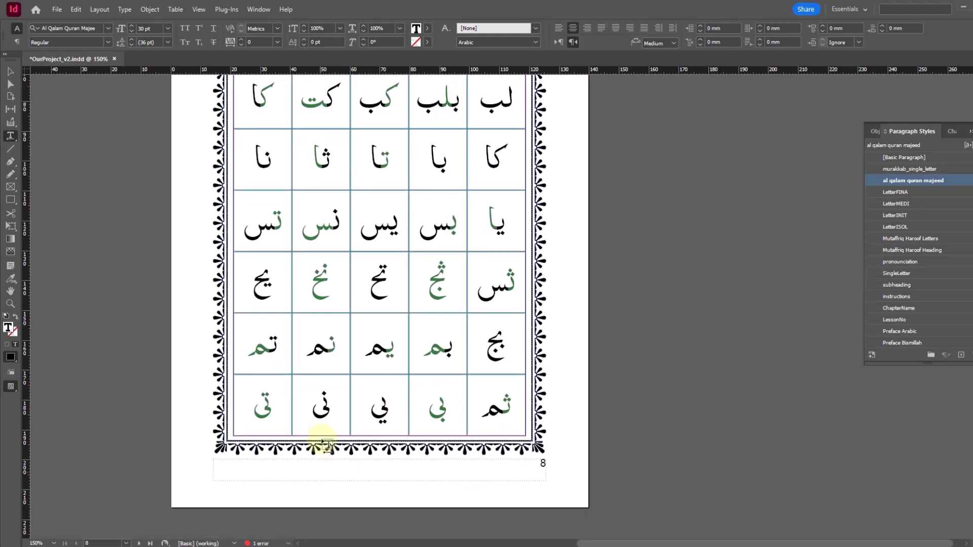
{"action": "double_click", "coordinate": [264, 413]}
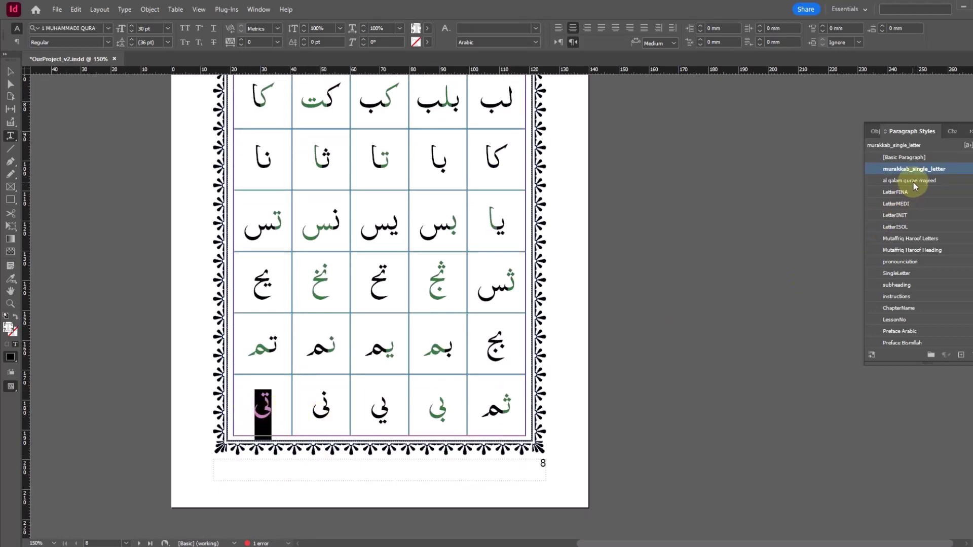
{"action": "left_click", "coordinate": [273, 423]}
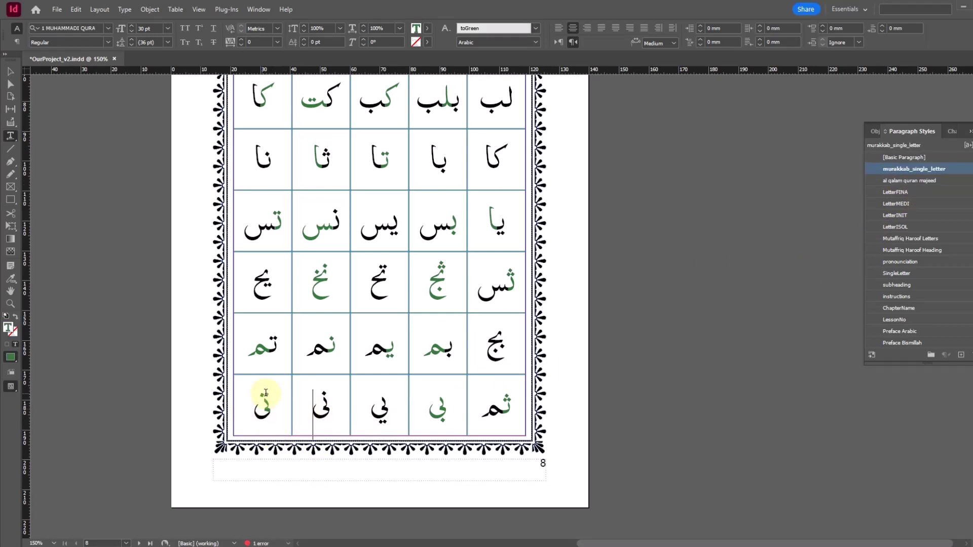
{"action": "key", "text": "Right"}
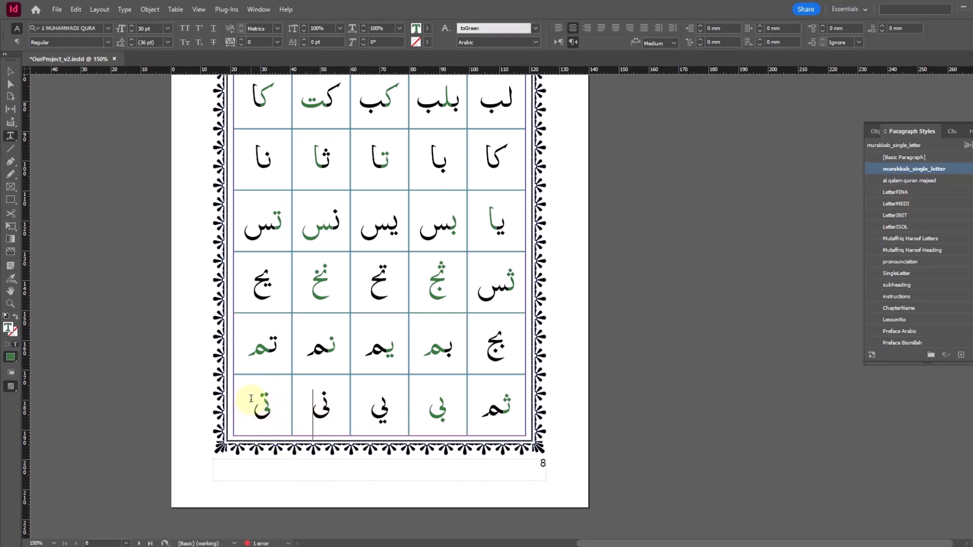
{"action": "scroll", "coordinate": [669, 369], "scroll_direction": "up", "scroll_amount": 3}
{"action": "key", "text": "Tab"}
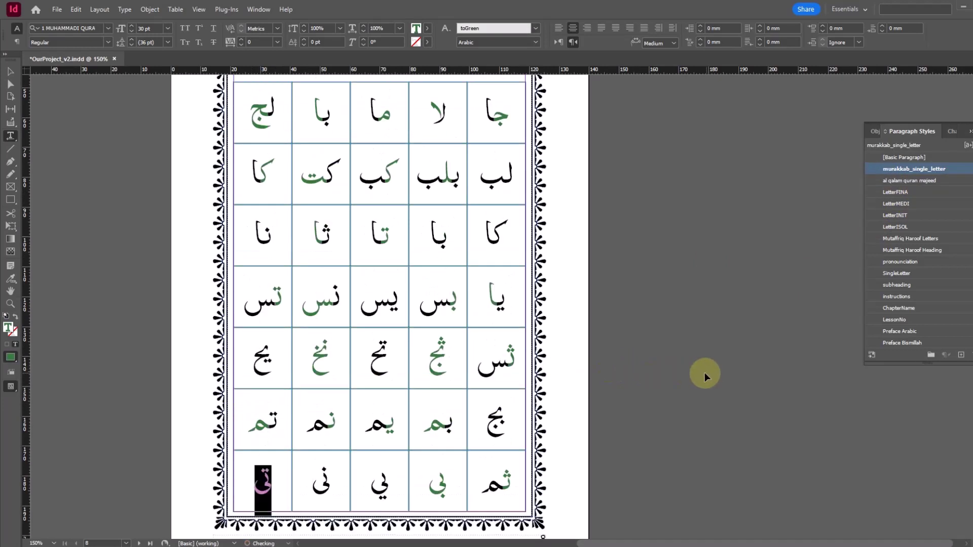
{"action": "key", "text": "ctrl+z"}
{"action": "scroll", "coordinate": [682, 372], "scroll_direction": "up", "scroll_amount": 1}
{"action": "key", "text": "ctrl+z"}
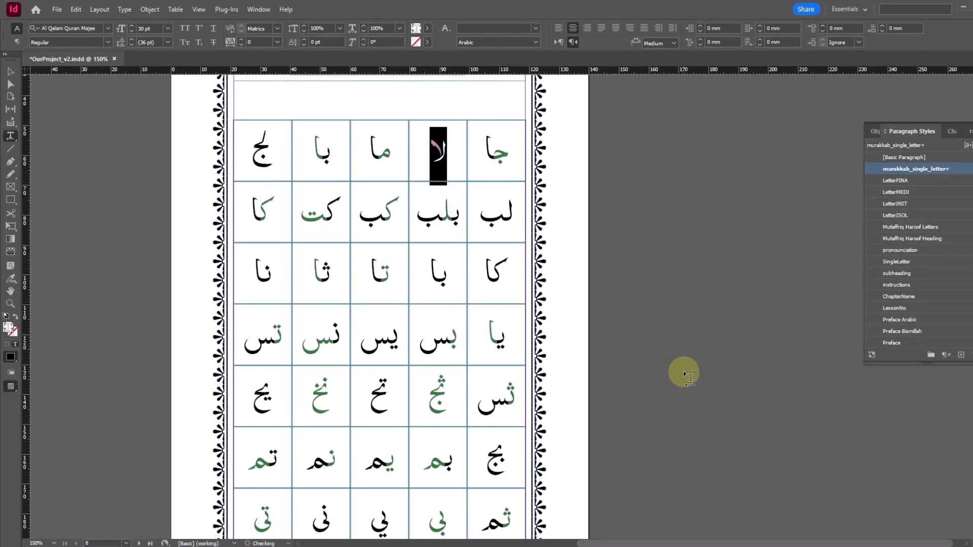
{"action": "scroll", "coordinate": [683, 371], "scroll_direction": "up", "scroll_amount": 1}
{"action": "key", "text": "ctrl+z"}
{"action": "key", "text": "ctrl+z"}
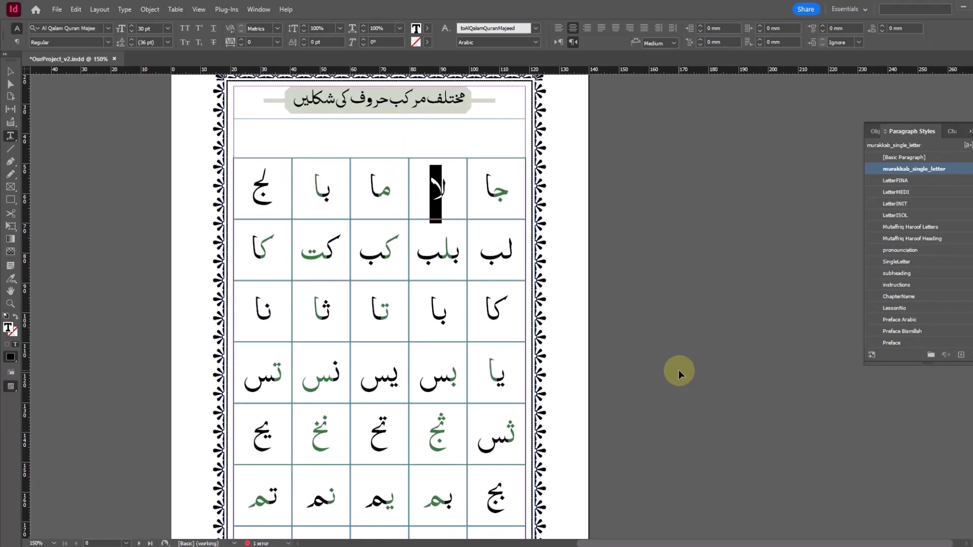
{"action": "key", "text": "ctrl+z"}
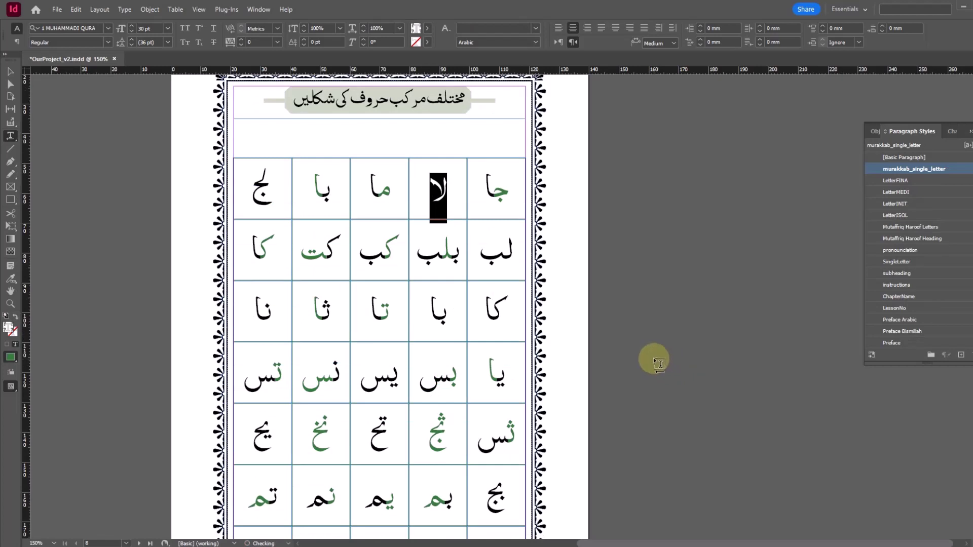
{"action": "left_click", "coordinate": [10, 71]}
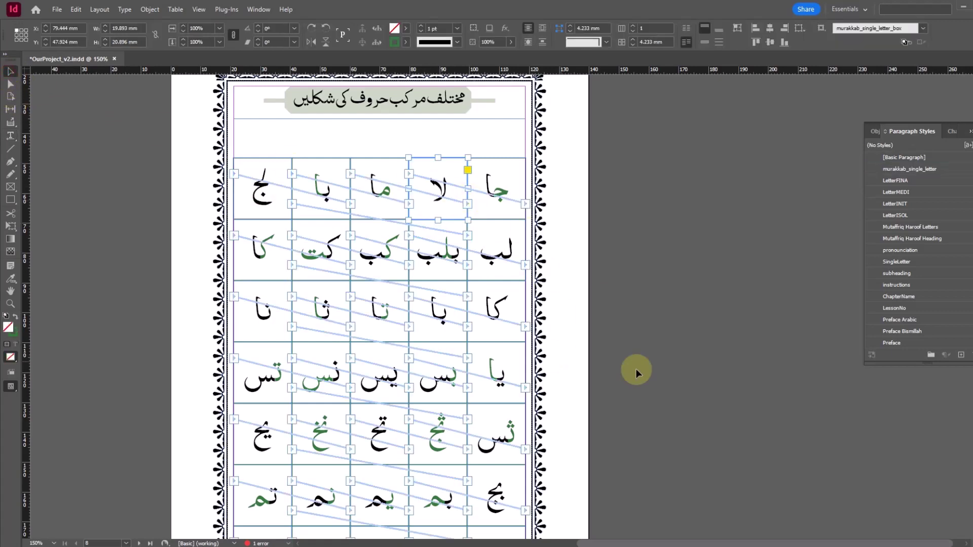
{"action": "left_click", "coordinate": [686, 364]}
{"action": "scroll", "coordinate": [545, 269], "scroll_direction": "down", "scroll_amount": 3}
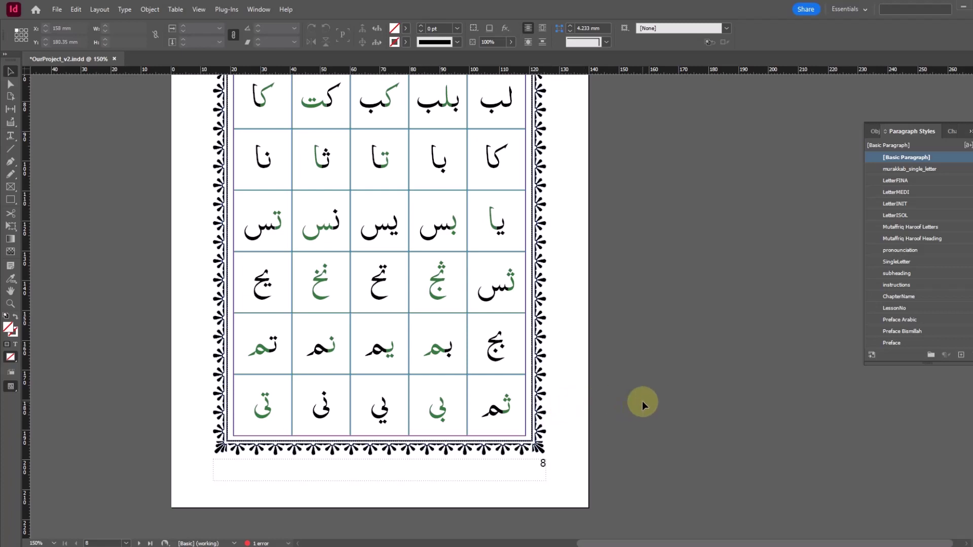
{"action": "scroll", "coordinate": [613, 400], "scroll_direction": "up", "scroll_amount": 3}
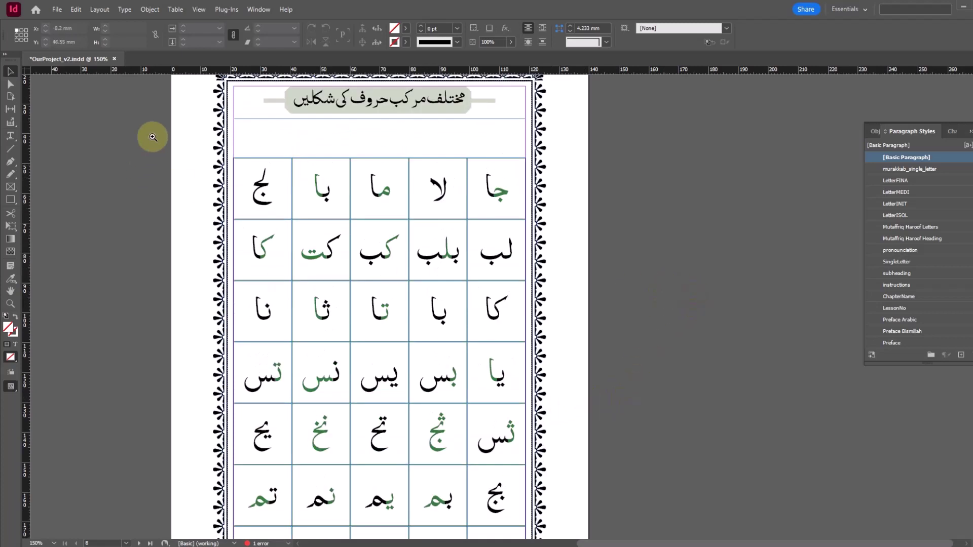
{"action": "left_click_drag", "start_coordinate": [153, 138], "coordinate": [556, 419]}
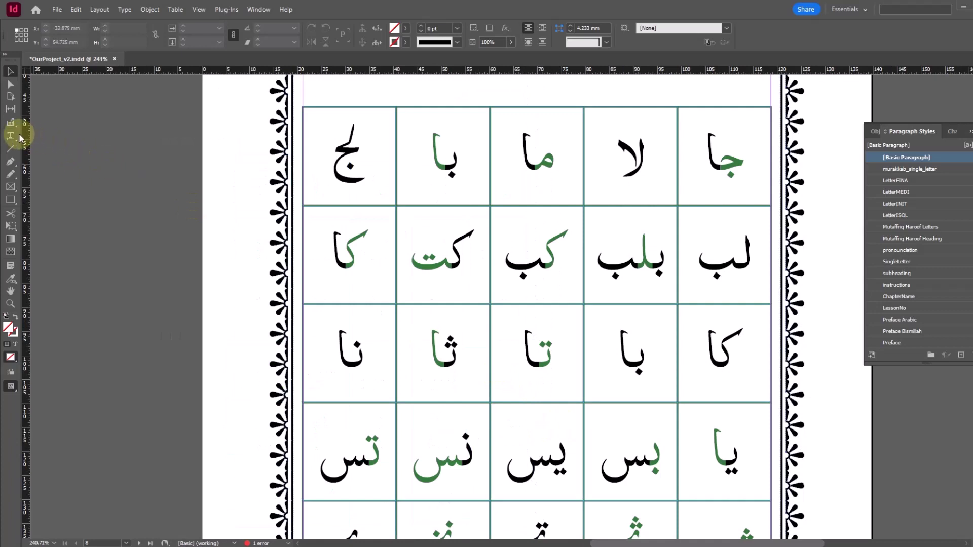
- Try inserting a zero-width joiner in the top-left لج cell, then remove it
{"action": "left_click", "coordinate": [19, 133]}
{"action": "left_click", "coordinate": [371, 162]}
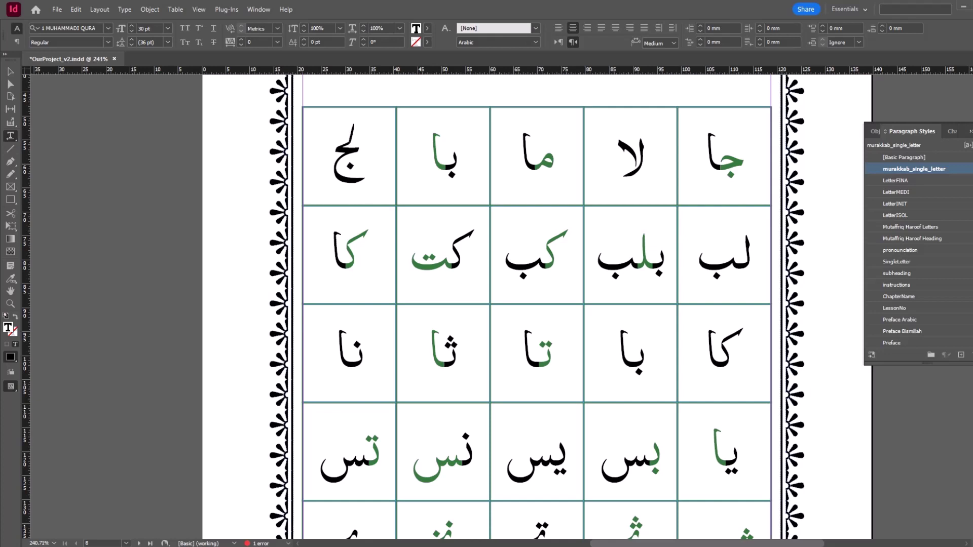
{"action": "type", "text": "^"}
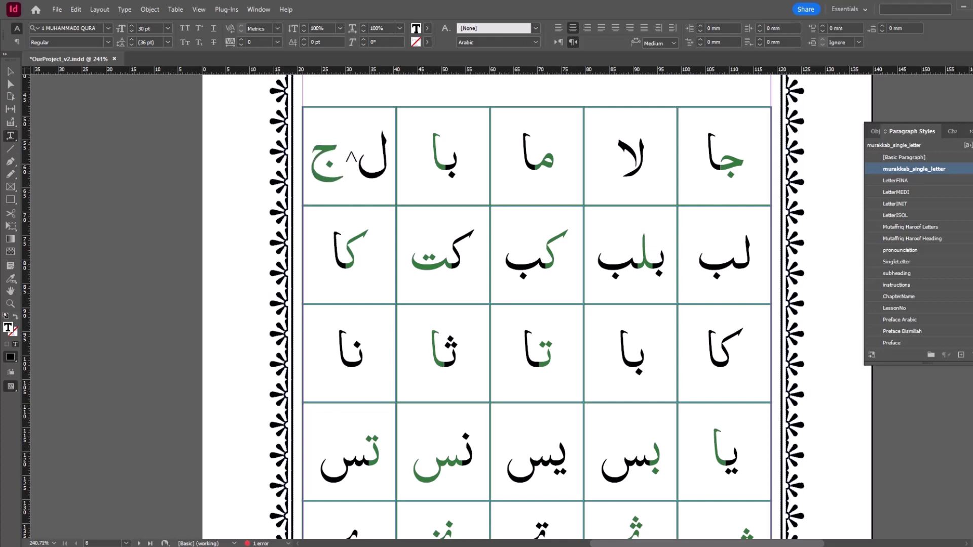
{"action": "key", "text": "BackSpace"}
{"action": "type", "text": "‍"}
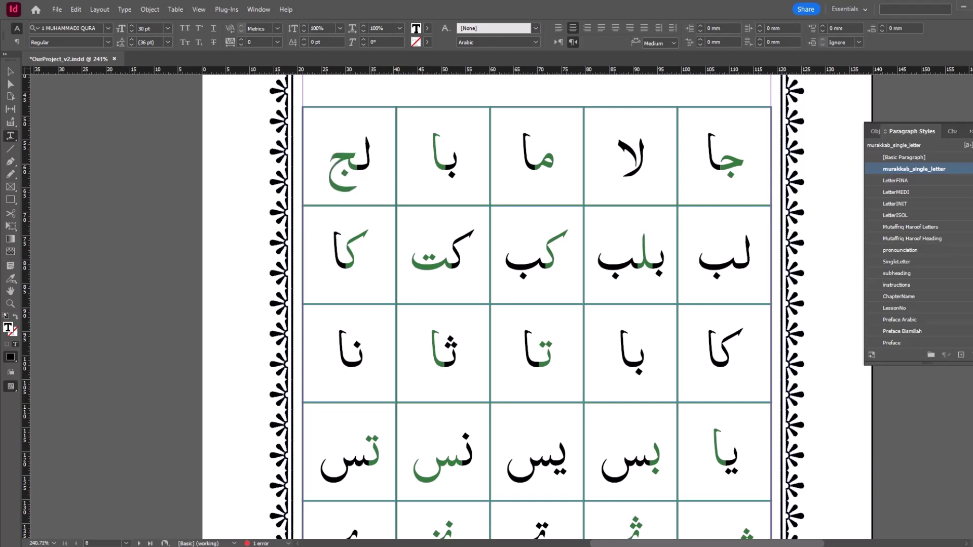
{"action": "key", "text": "BackSpace"}
{"action": "left_click", "coordinate": [359, 177]}
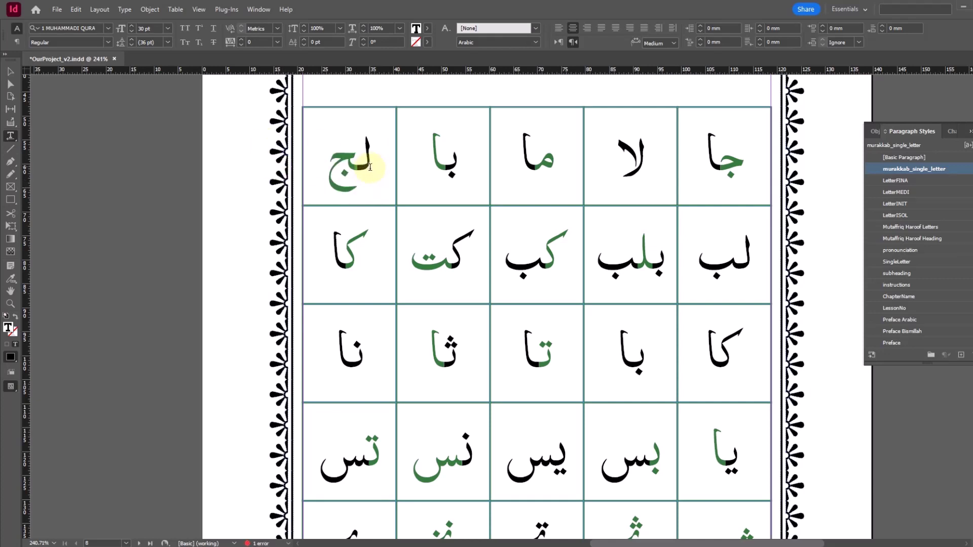
{"action": "left_click", "coordinate": [357, 146]}
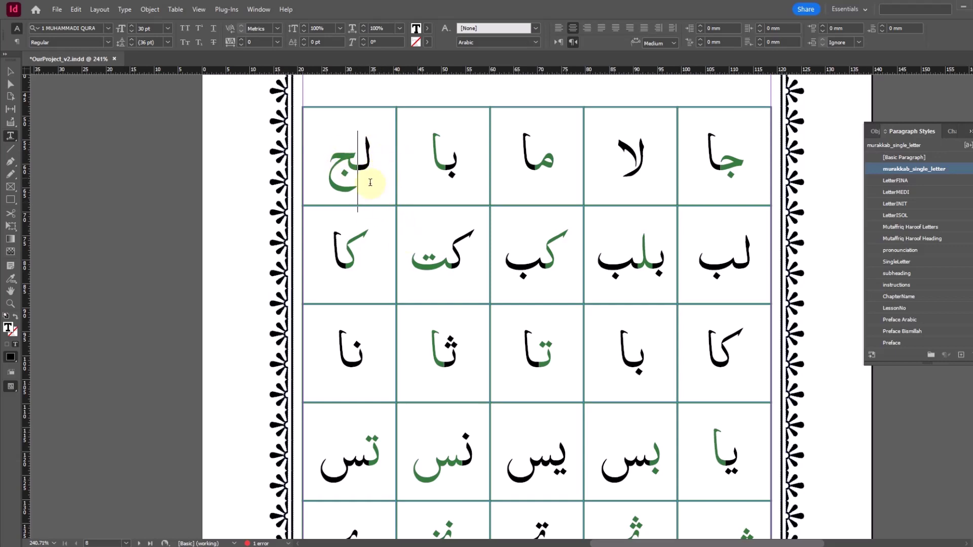
- Paste a zero-width joiner into the يي and لا cells to break their ligatures, then select the لج frame
{"action": "scroll", "coordinate": [413, 189], "scroll_direction": "down", "scroll_amount": 6}
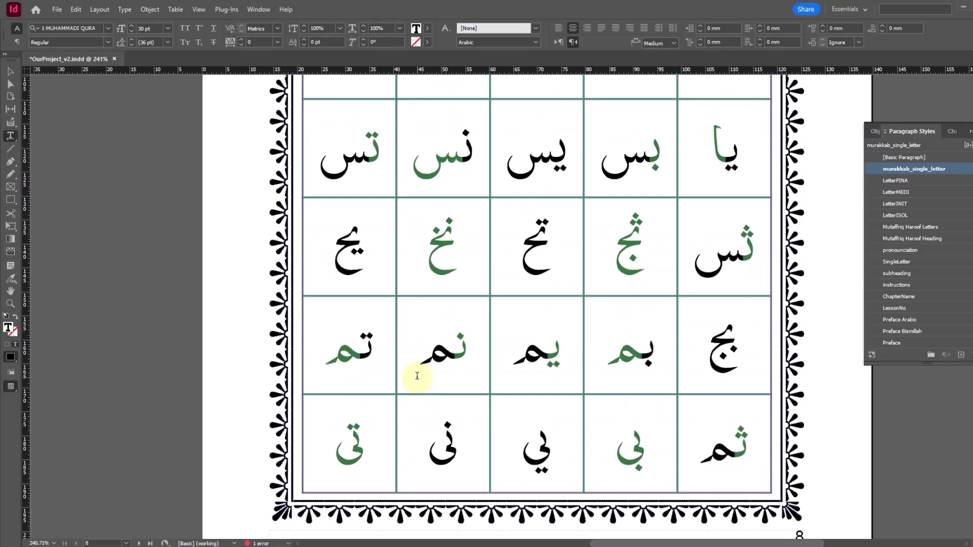
{"action": "left_click", "coordinate": [346, 441]}
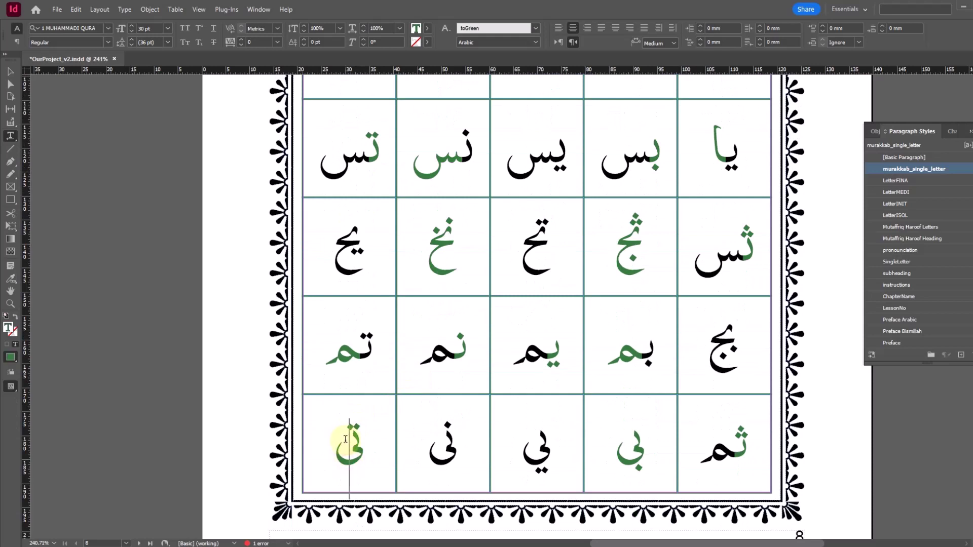
{"action": "left_click", "coordinate": [520, 463]}
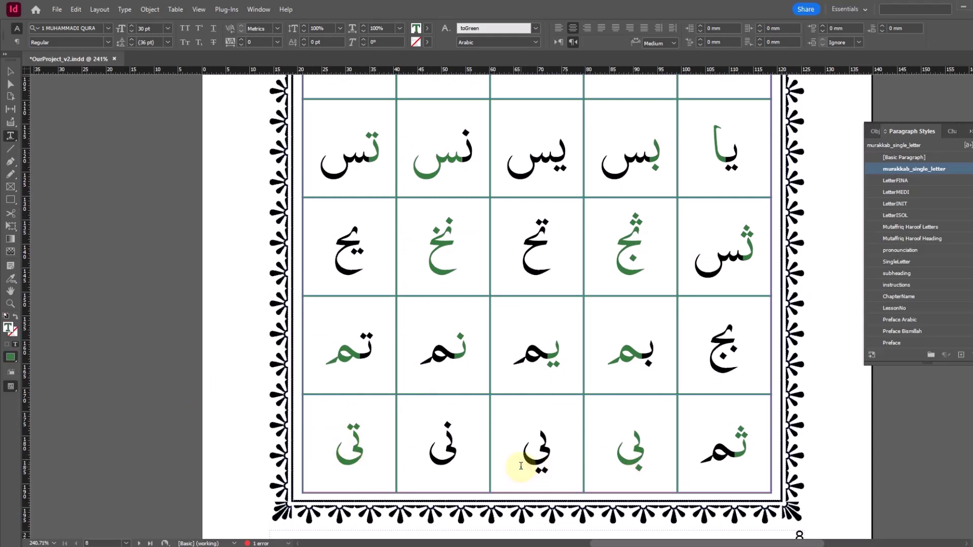
{"action": "key", "text": "Home"}
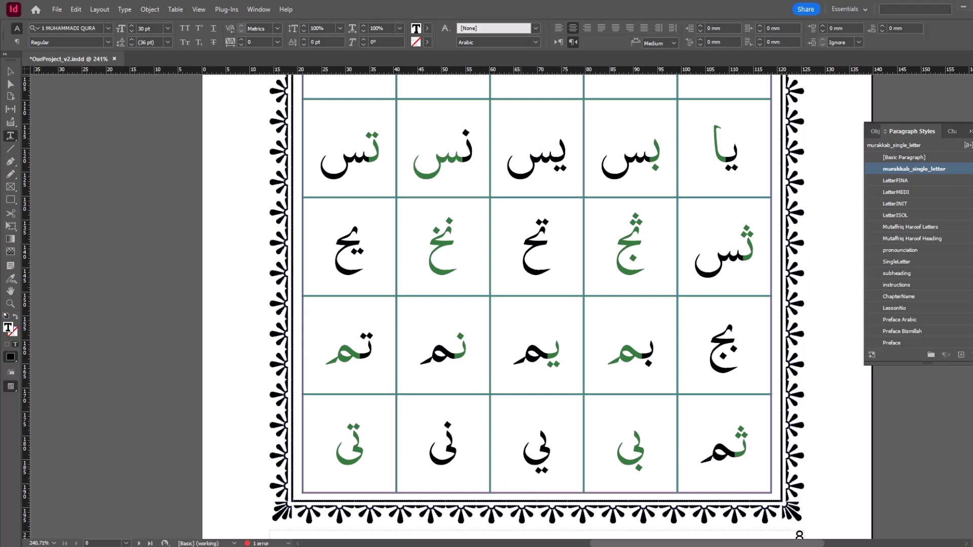
{"action": "type", "text": "‍"}
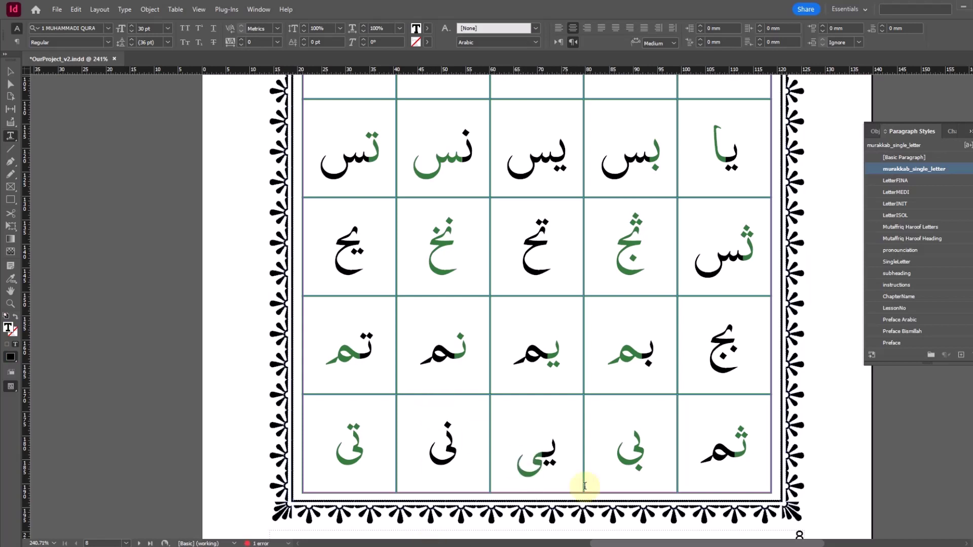
{"action": "scroll", "coordinate": [515, 462], "scroll_direction": "up", "scroll_amount": 10}
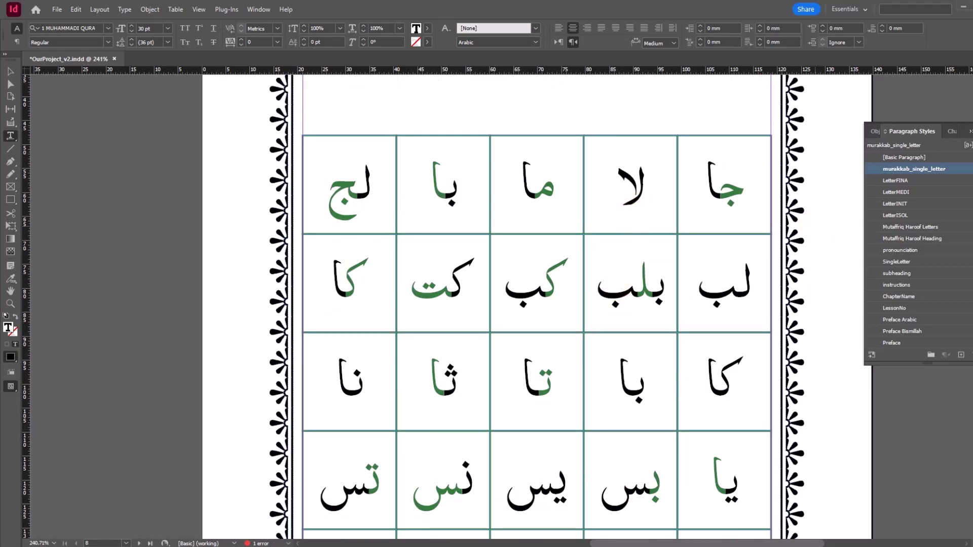
{"action": "key", "text": "Left"}
{"action": "key", "text": "ctrl+v"}
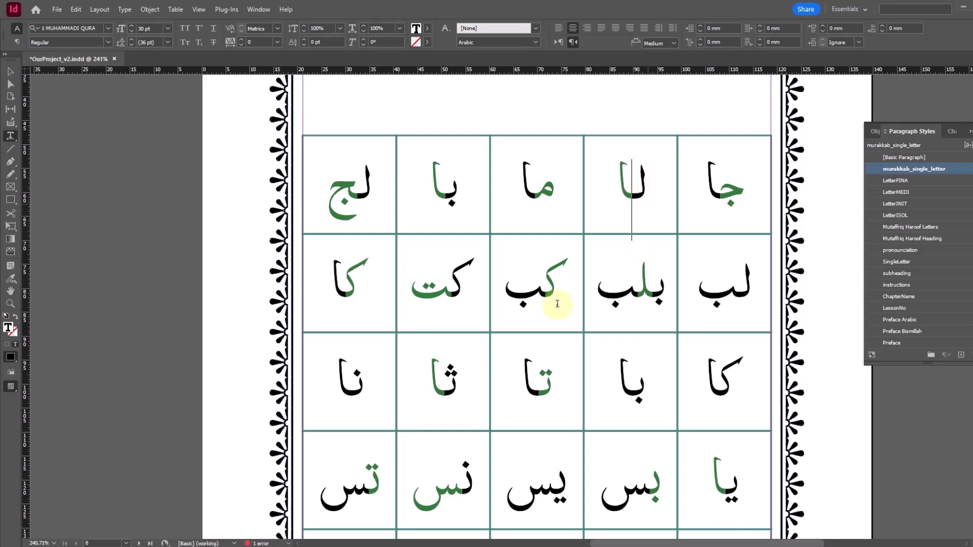
{"action": "left_click_drag", "start_coordinate": [377, 192], "coordinate": [337, 194]}
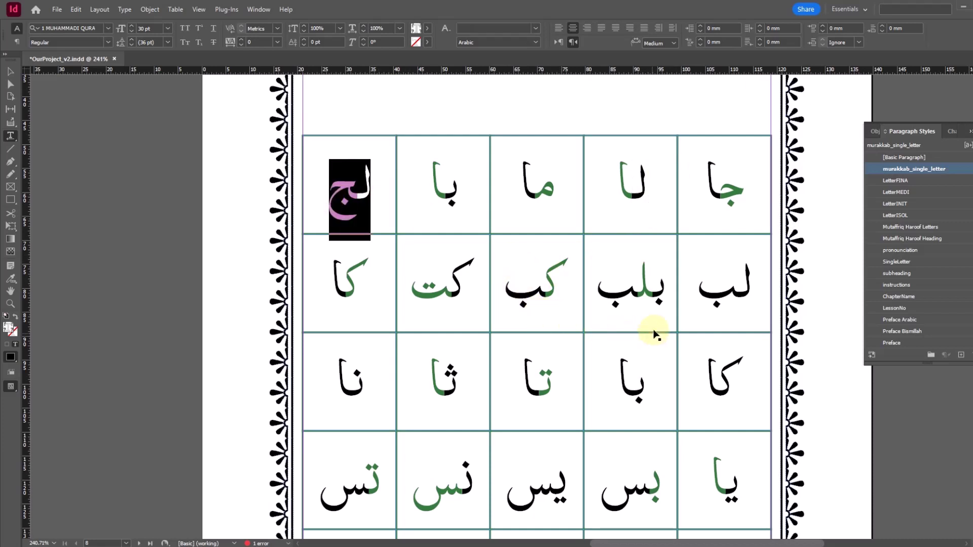
{"action": "left_click", "coordinate": [10, 71]}
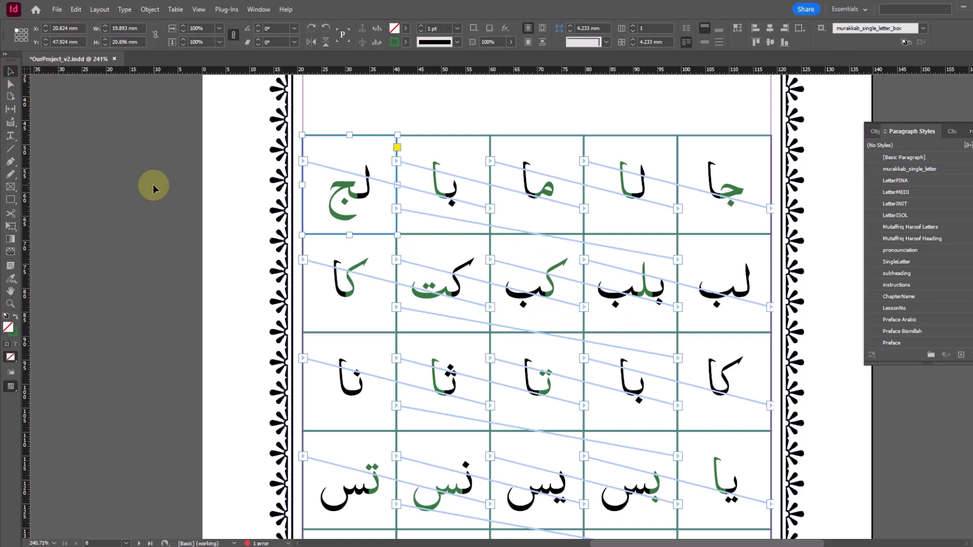
- Select the text of all grid cells, then select and deselect the table frames
{"action": "left_click", "coordinate": [154, 184]}
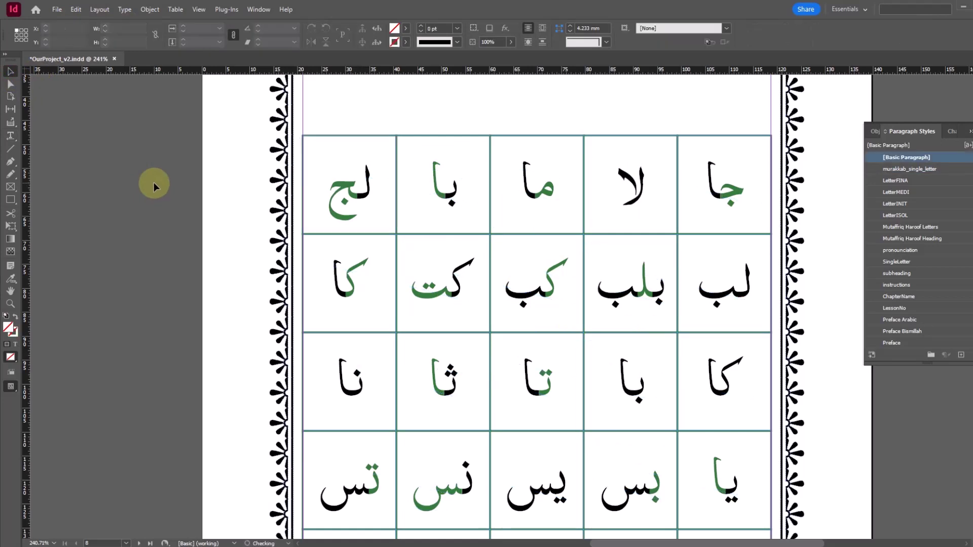
{"action": "scroll", "coordinate": [445, 217], "scroll_direction": "down", "scroll_amount": 6}
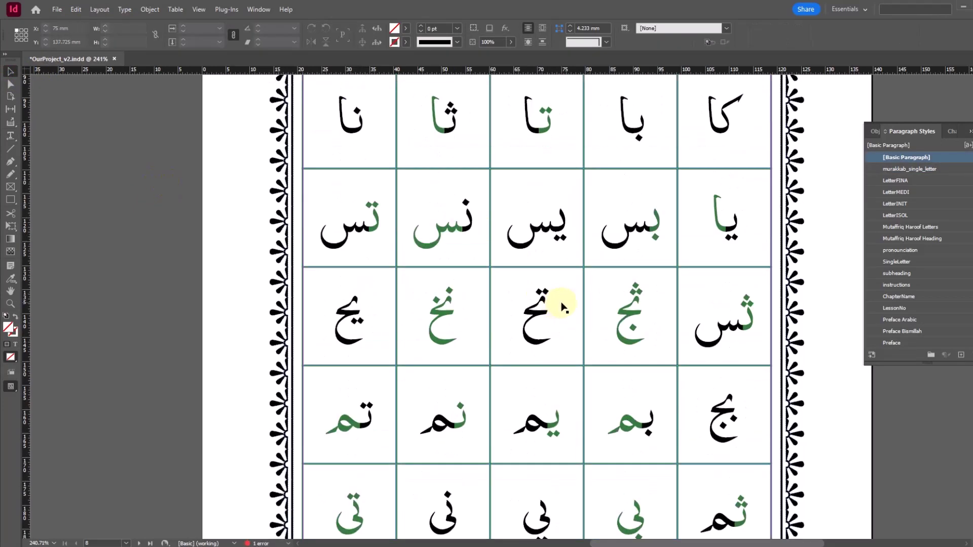
{"action": "scroll", "coordinate": [563, 309], "scroll_direction": "down", "scroll_amount": 3}
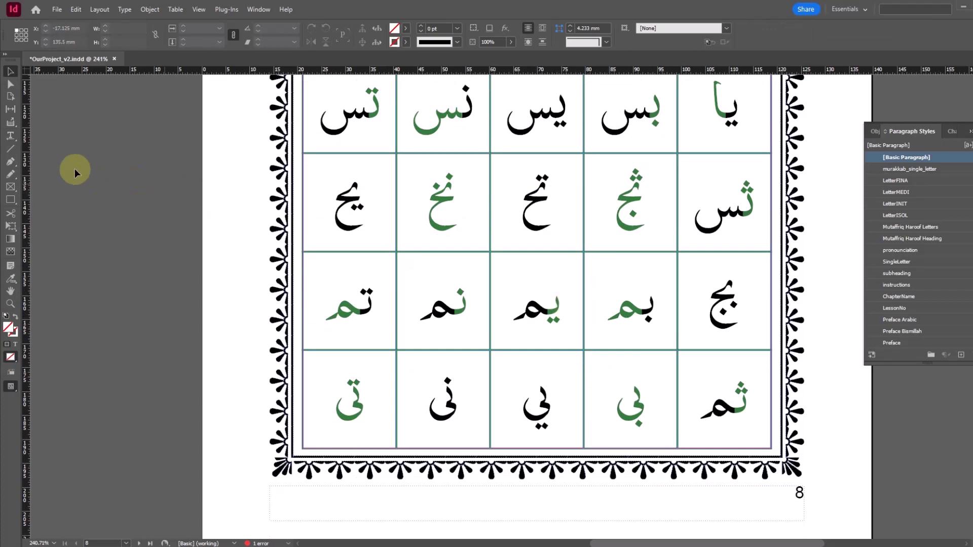
{"action": "left_click", "coordinate": [10, 136]}
{"action": "left_click_drag", "start_coordinate": [329, 404], "coordinate": [757, 117]}
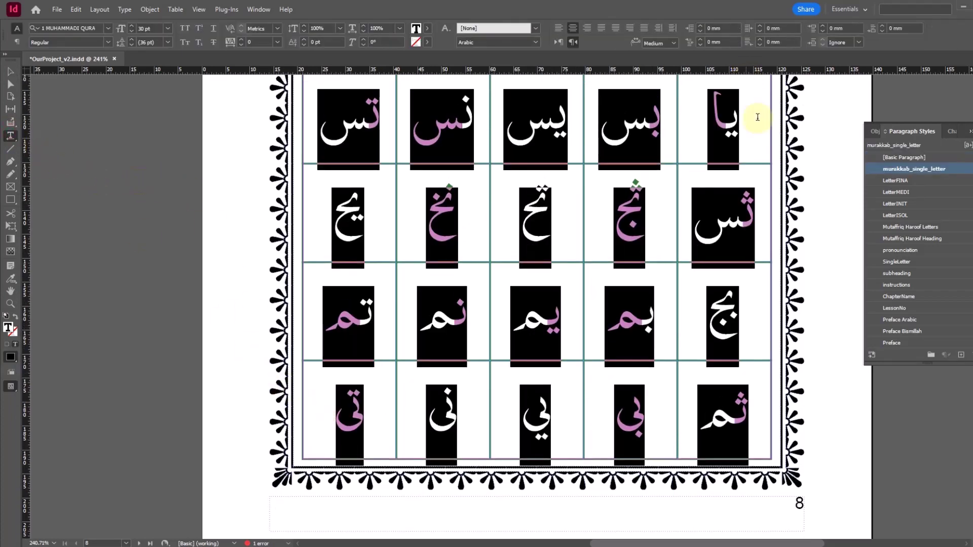
{"action": "scroll", "coordinate": [757, 117], "scroll_direction": "up", "scroll_amount": 9}
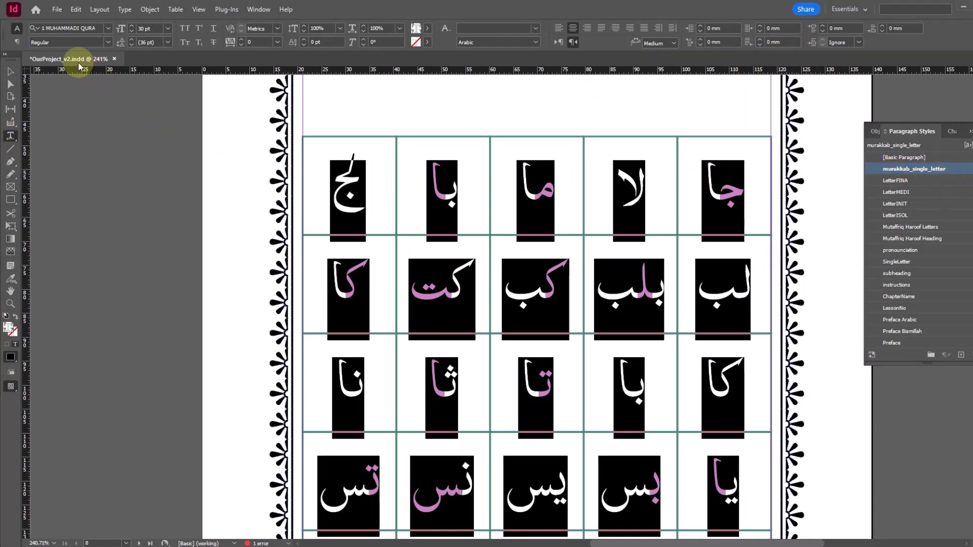
{"action": "left_click", "coordinate": [10, 71]}
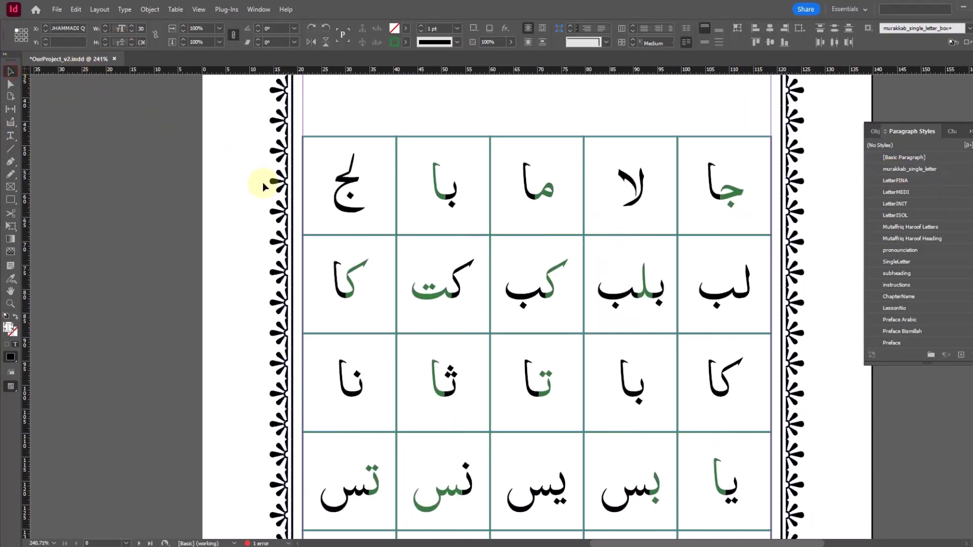
{"action": "left_click", "coordinate": [821, 130]}
- Move the page heading frame slightly lower
{"action": "scroll", "coordinate": [753, 228], "scroll_direction": "right", "scroll_amount": 3}
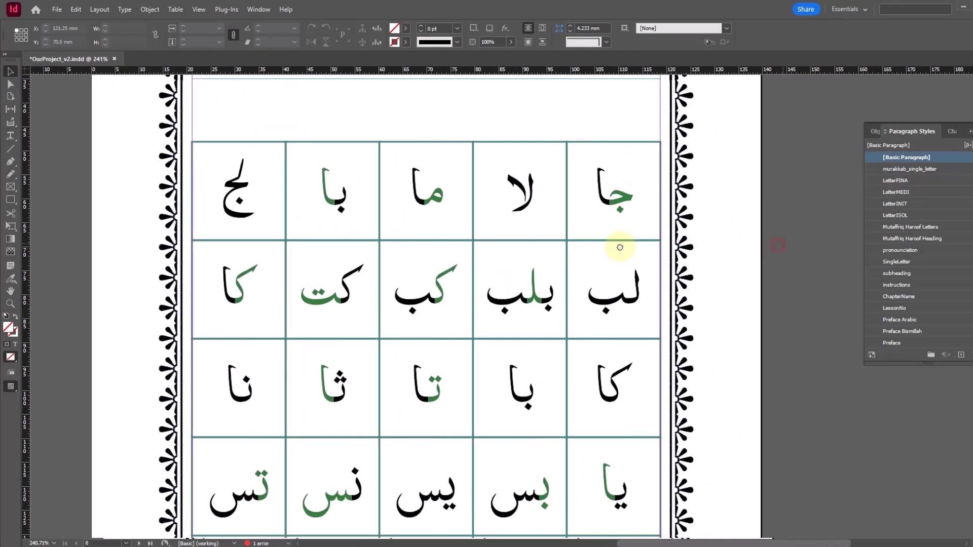
{"action": "left_click", "coordinate": [484, 197]}
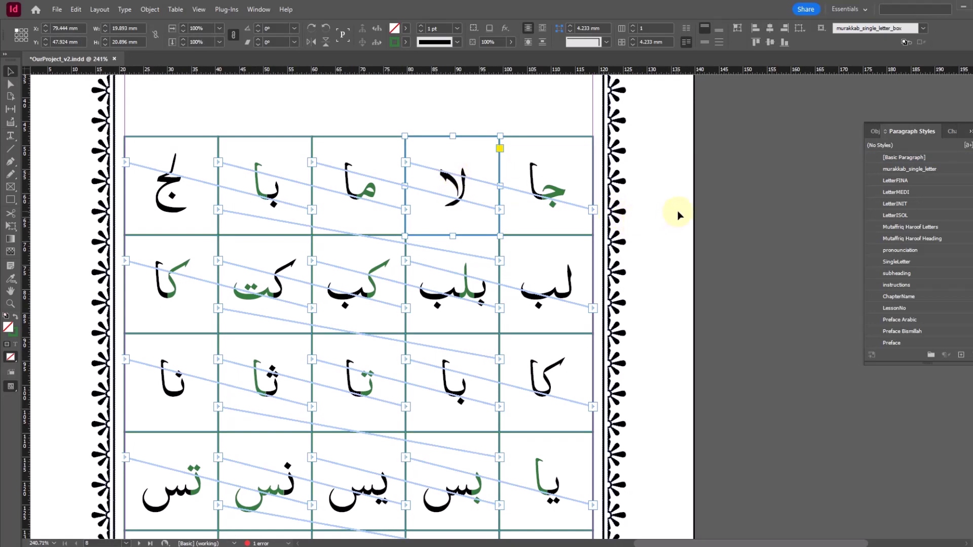
{"action": "scroll", "coordinate": [679, 211], "scroll_direction": "up", "scroll_amount": 3}
{"action": "left_click", "coordinate": [701, 207]}
{"action": "left_click_drag", "start_coordinate": [540, 168], "coordinate": [538, 201]}
{"action": "left_click", "coordinate": [722, 208]}
- Zoom out to the whole page, toggle Preview mode with W, and zoom into the top rows
{"action": "scroll", "coordinate": [601, 222], "scroll_direction": "down", "scroll_amount": 3}
{"action": "scroll", "coordinate": [598, 221], "scroll_direction": "down", "scroll_amount": 1}
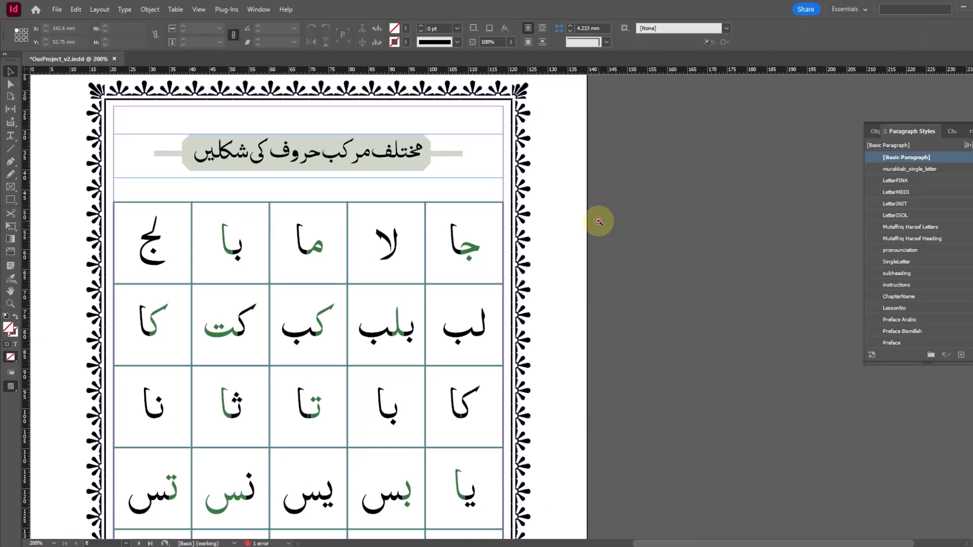
{"action": "left_click", "coordinate": [598, 222], "text": "ctrl+alt"}
{"action": "scroll", "coordinate": [594, 256], "scroll_direction": "down", "scroll_amount": 3}
{"action": "left_click", "coordinate": [520, 320], "text": "ctrl+alt"}
{"action": "left_click", "coordinate": [706, 255]}
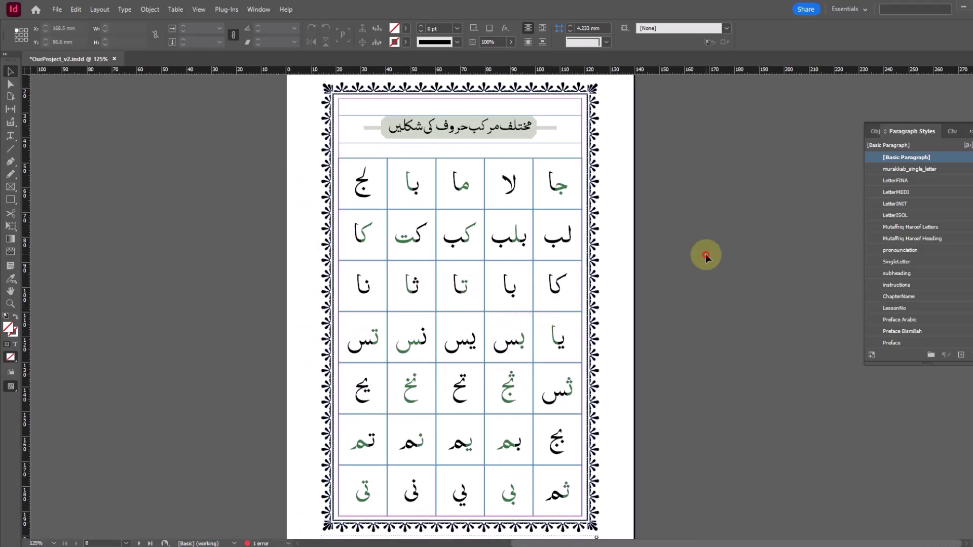
{"action": "key", "text": "w"}
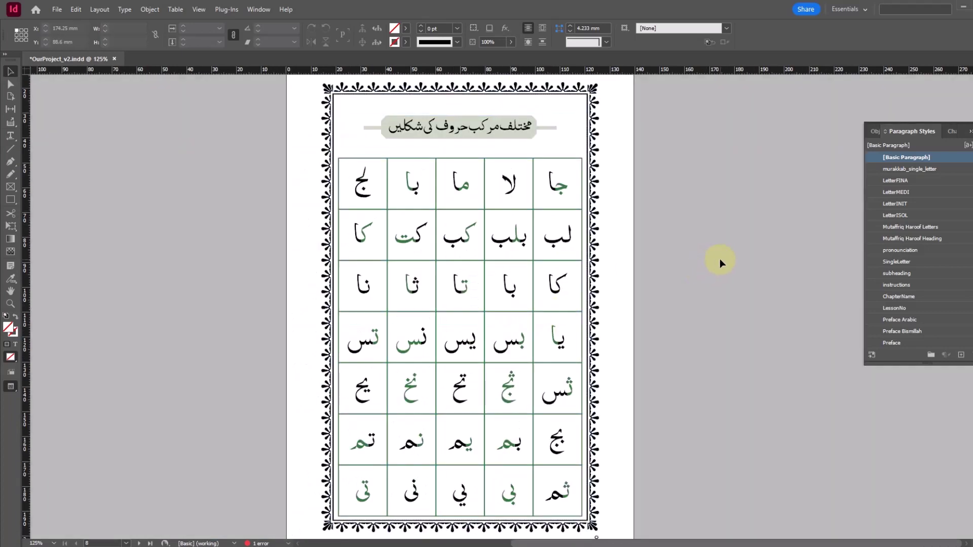
{"action": "key", "text": "w"}
{"action": "left_click_drag", "start_coordinate": [309, 136], "coordinate": [642, 284]}
- Copy the لا cell's frame and paste the copy beside the page border
{"action": "scroll", "coordinate": [653, 258], "scroll_direction": "right", "scroll_amount": 5}
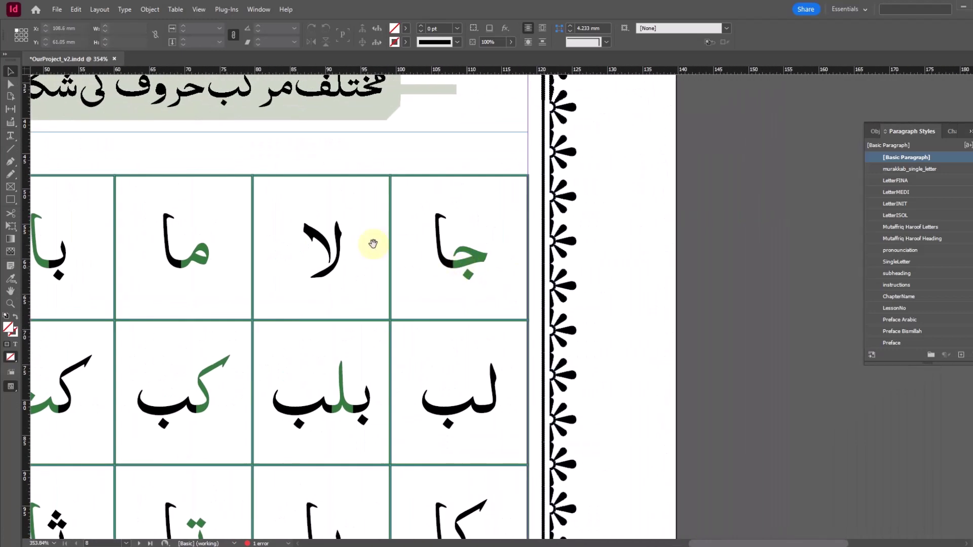
{"action": "left_click", "coordinate": [334, 235]}
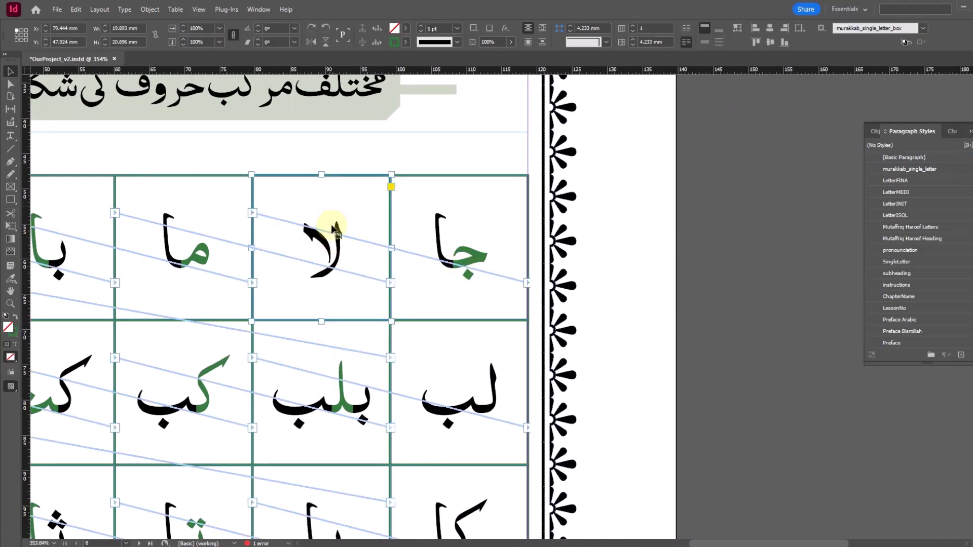
{"action": "left_click", "coordinate": [76, 10]}
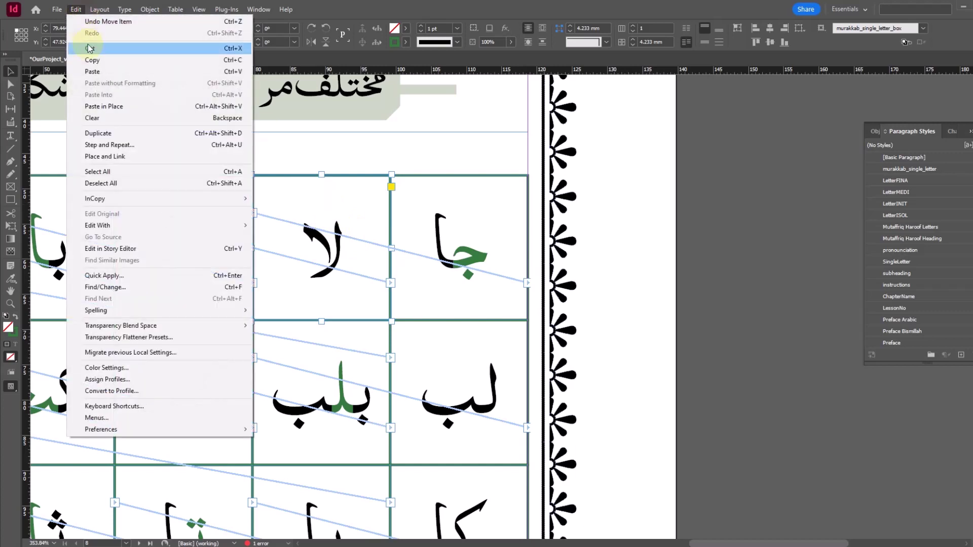
{"action": "left_click", "coordinate": [91, 59]}
{"action": "left_click", "coordinate": [682, 272]}
{"action": "key", "text": "ctrl+v"}
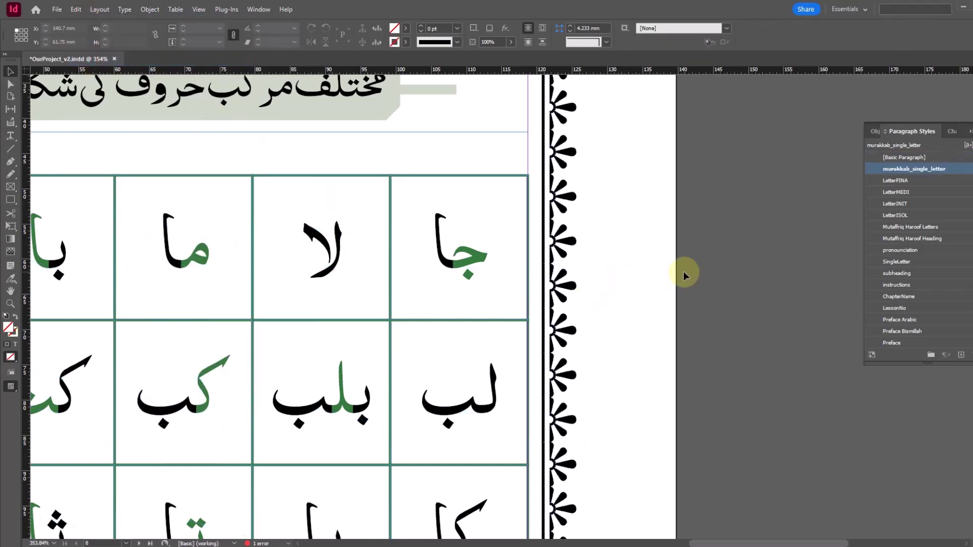
{"action": "key", "text": "ctrl+v"}
{"action": "left_click_drag", "start_coordinate": [500, 298], "coordinate": [640, 219]}
- Convert the لا copy to outlines and reach the Object > Paths submenu
{"action": "scroll", "coordinate": [664, 261], "scroll_direction": "up", "scroll_amount": 1}
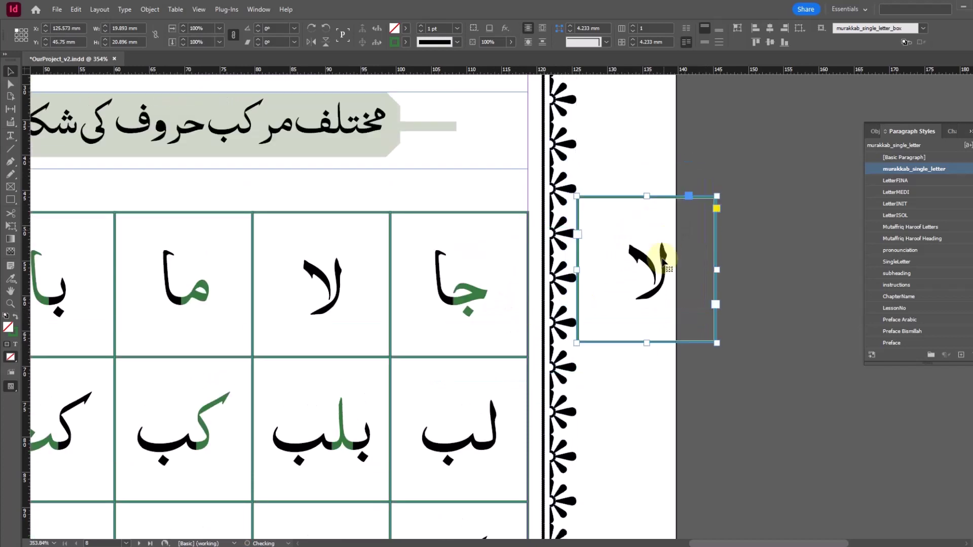
{"action": "left_click", "coordinate": [125, 9]}
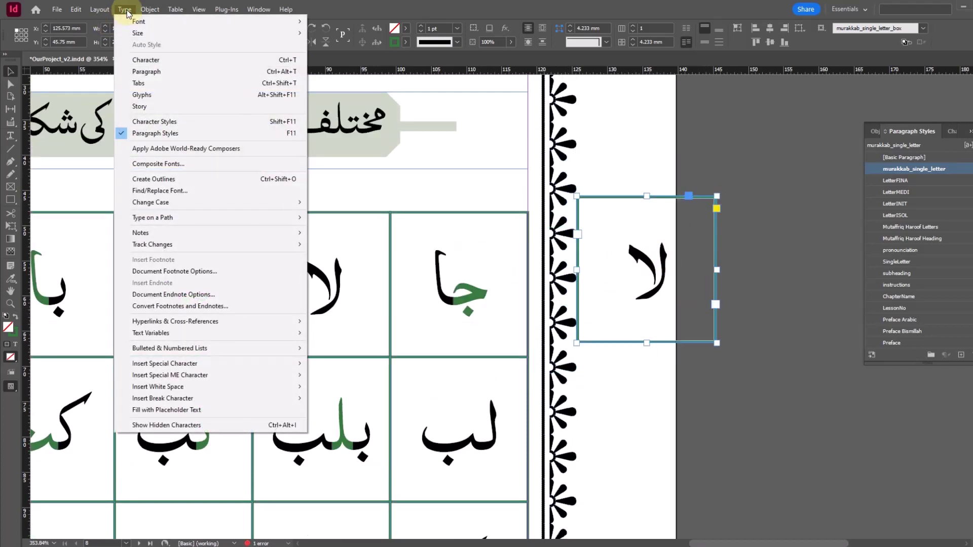
{"action": "left_click", "coordinate": [205, 178]}
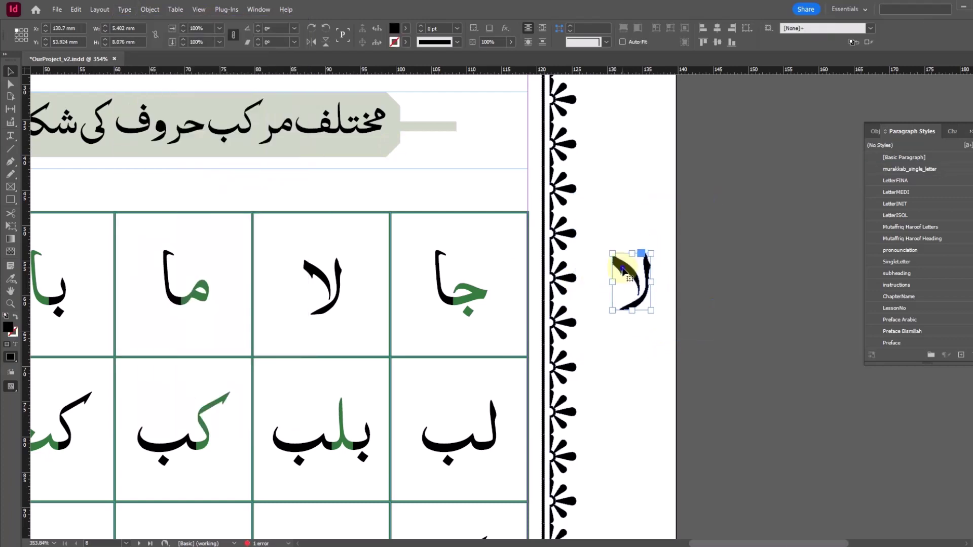
{"action": "right_click", "coordinate": [623, 270]}
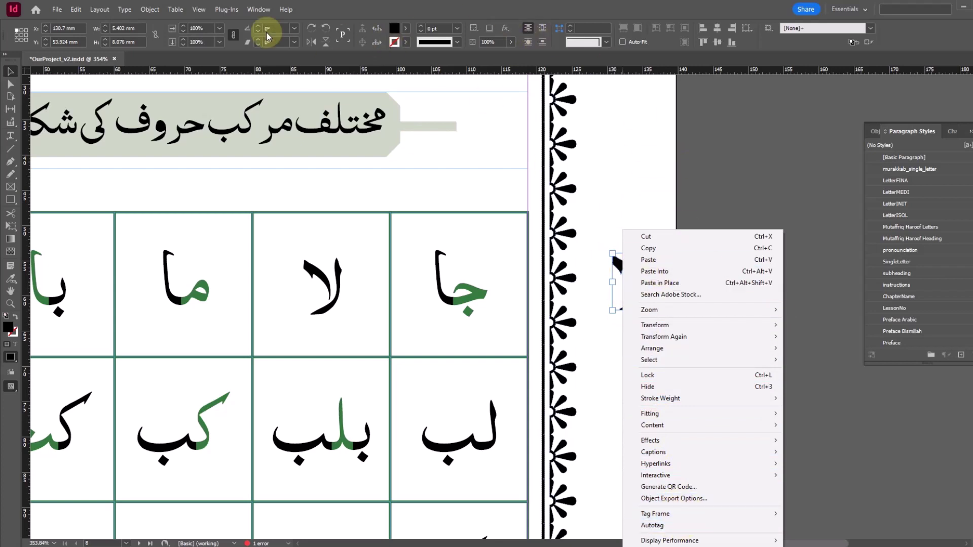
{"action": "left_click", "coordinate": [150, 10]}
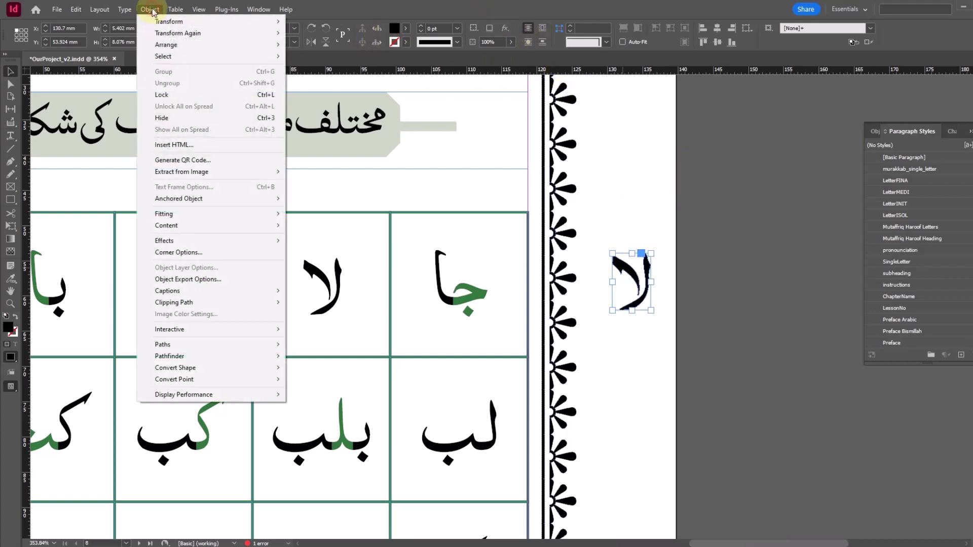
{"action": "mouse_move", "coordinate": [205, 345]}
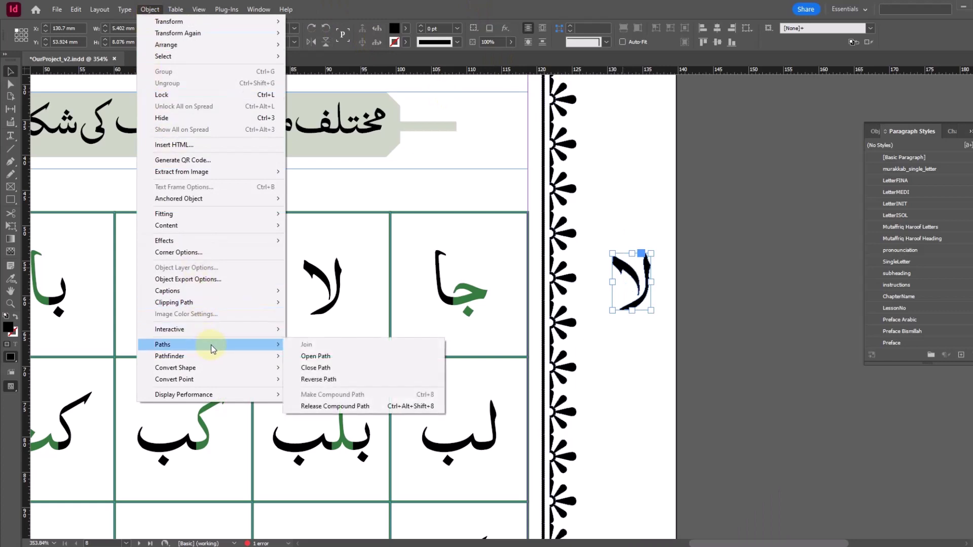
- Release the outlined لا letter's compound path into separate pieces
{"action": "left_click", "coordinate": [368, 409]}
{"action": "left_click", "coordinate": [645, 382]}
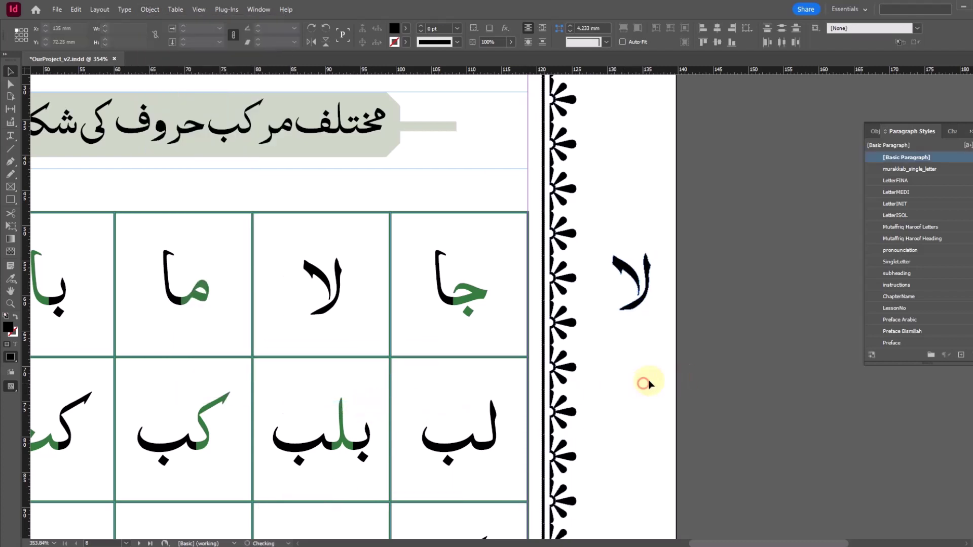
{"action": "left_click", "coordinate": [630, 271]}
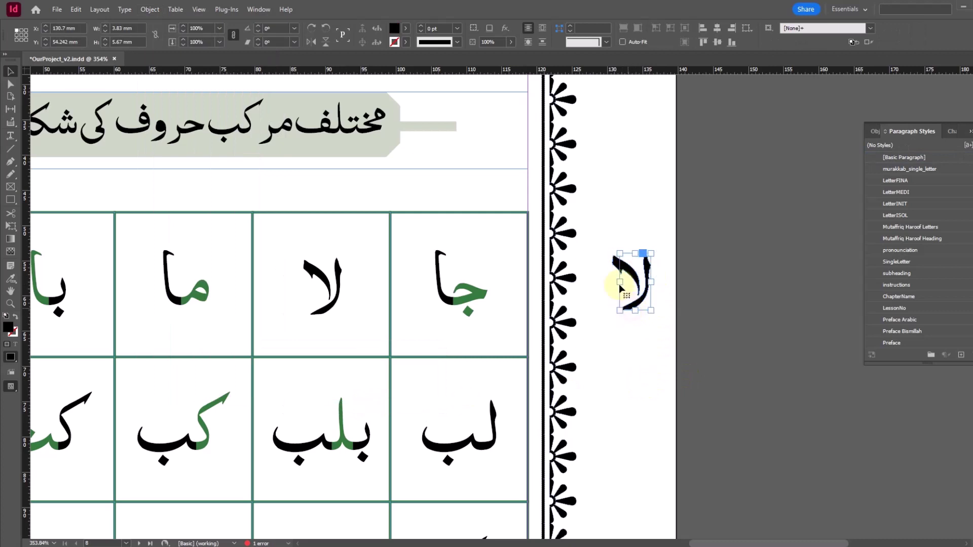
{"action": "left_click", "coordinate": [604, 235]}
- Fill the لا upper stroke with C=75 M=5 Y=100 K=0 green, then select all its pieces
{"action": "left_click", "coordinate": [615, 263]}
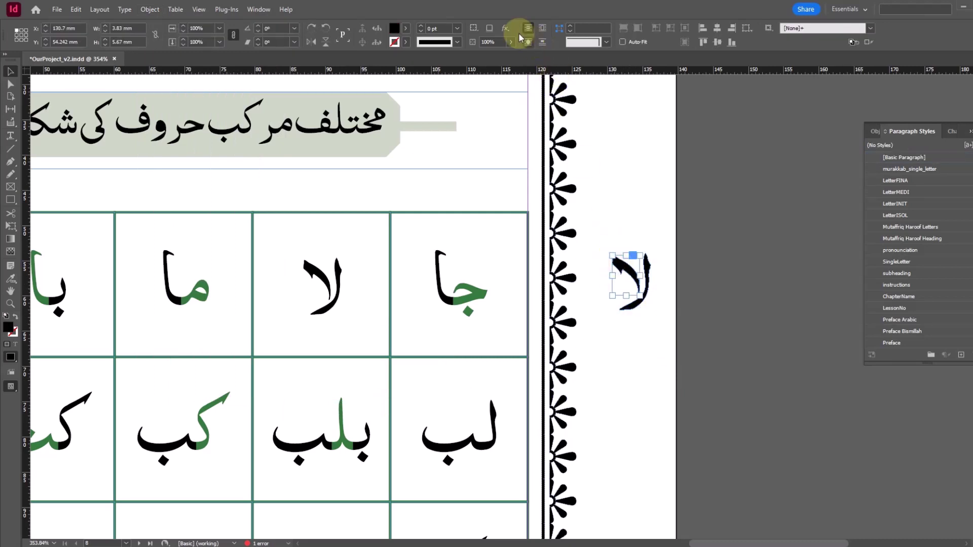
{"action": "left_click", "coordinate": [406, 27]}
{"action": "left_click", "coordinate": [314, 95]}
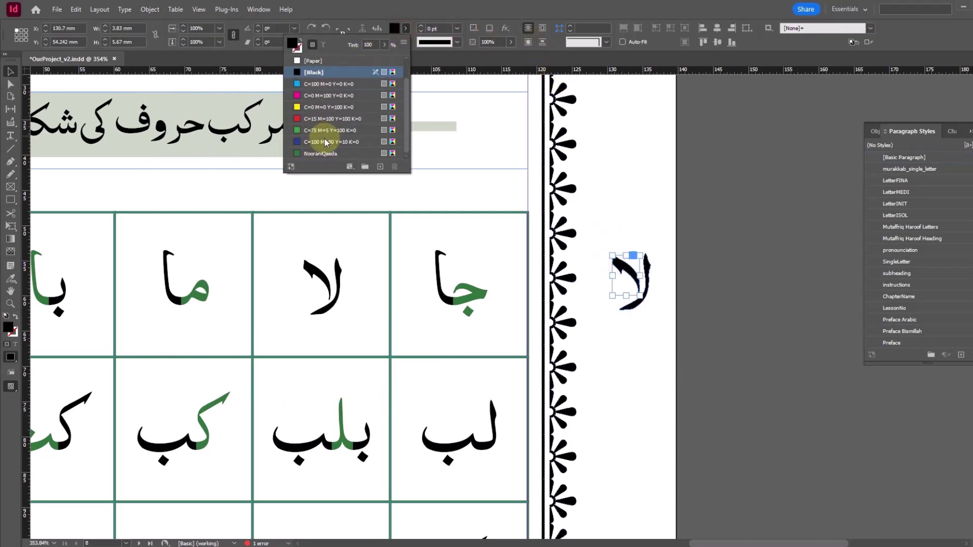
{"action": "left_click", "coordinate": [325, 153]}
{"action": "left_click", "coordinate": [635, 202]}
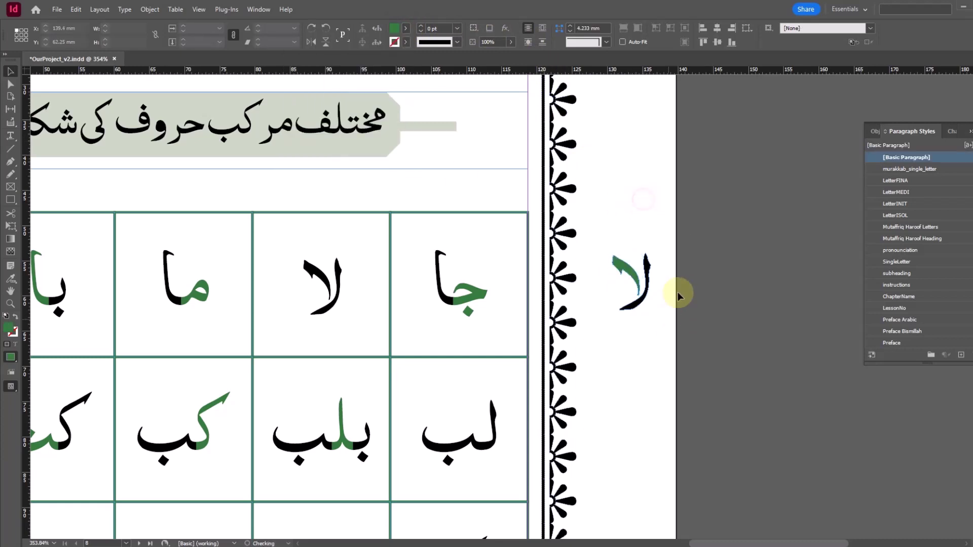
{"action": "left_click_drag", "start_coordinate": [597, 330], "coordinate": [595, 330]}
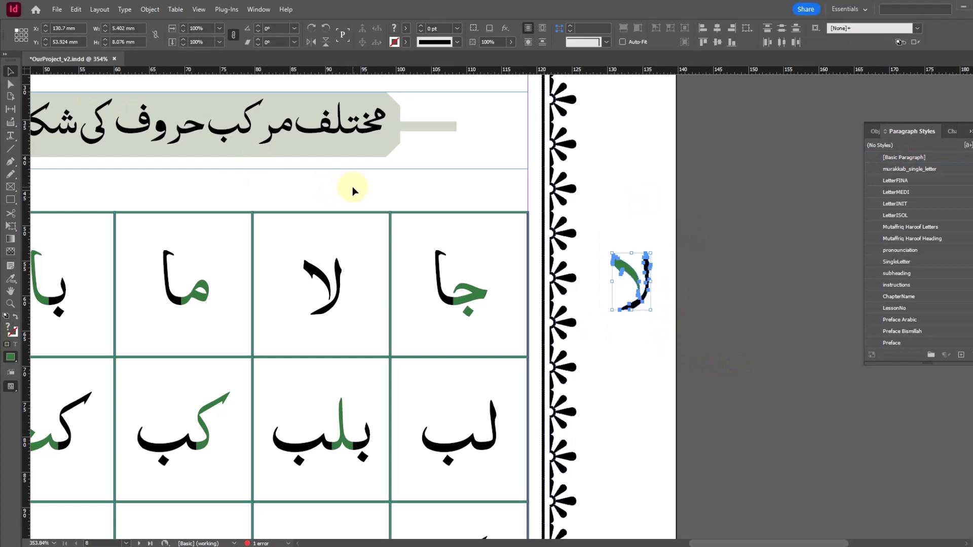
- Group the لا pieces and copy the grouped artwork
{"action": "key", "text": "v"}
{"action": "left_click", "coordinate": [76, 10]}
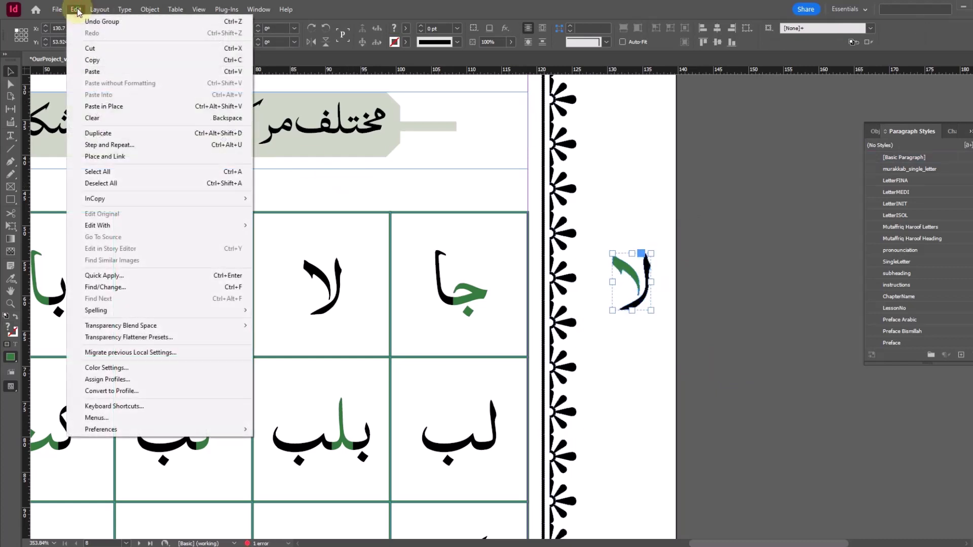
{"action": "left_click", "coordinate": [96, 60]}
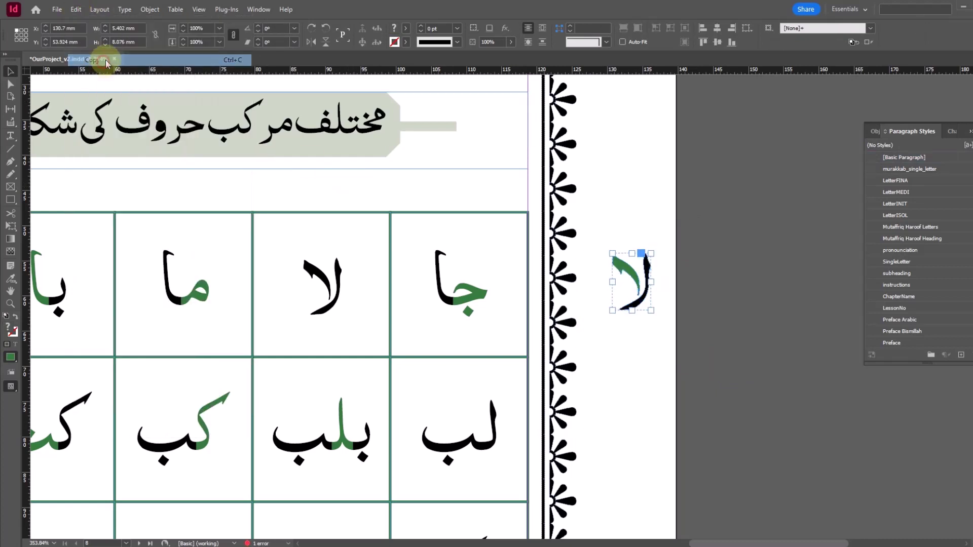
- Replace the لا glyph in the grid cell with the pasted green-and-black artwork
{"action": "left_click", "coordinate": [10, 136]}
{"action": "left_click_drag", "start_coordinate": [294, 288], "coordinate": [346, 287]}
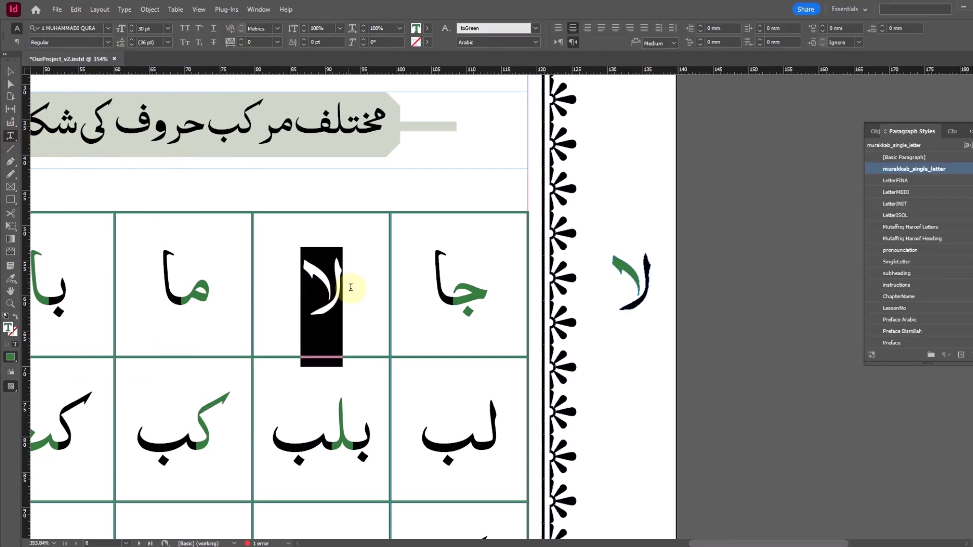
{"action": "key", "text": "ctrl+v"}
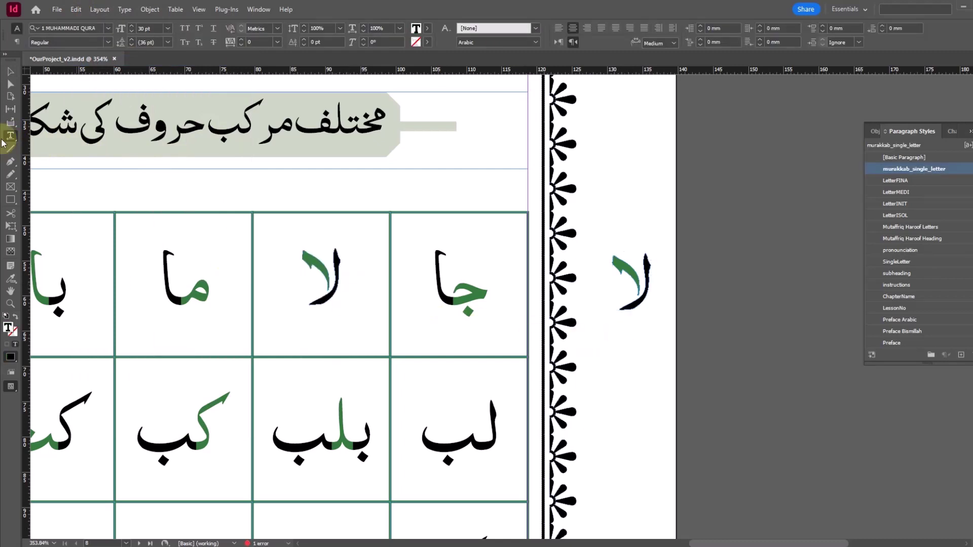
{"action": "left_click", "coordinate": [10, 71]}
{"action": "left_click", "coordinate": [640, 287]}
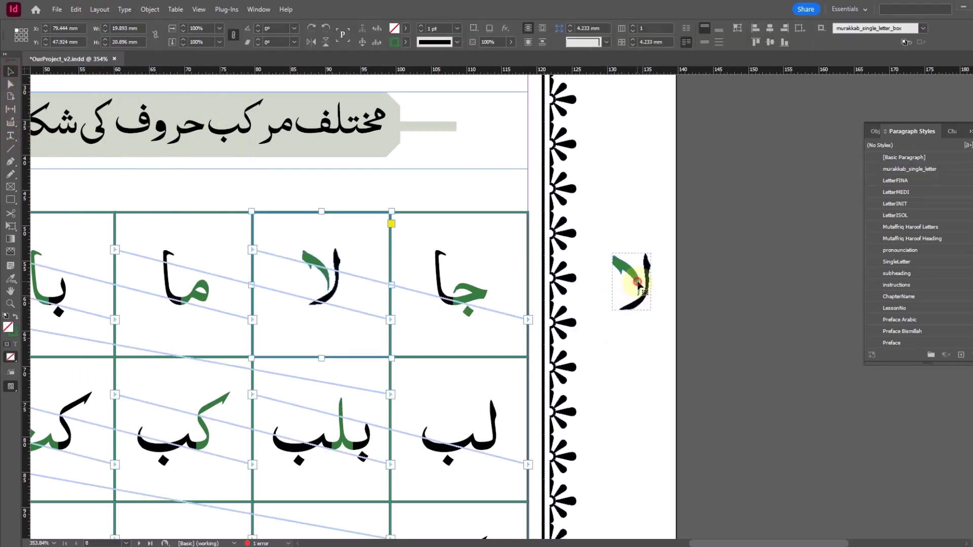
- Create a new object style named 'separate' from the anchored لا letter
{"action": "left_click", "coordinate": [637, 282]}
{"action": "left_click", "coordinate": [325, 269]}
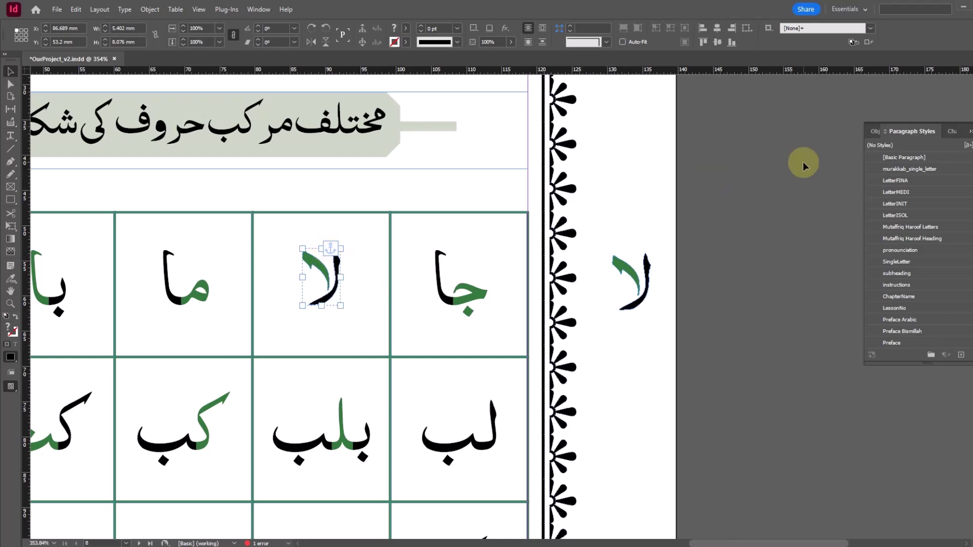
{"action": "left_click", "coordinate": [875, 131]}
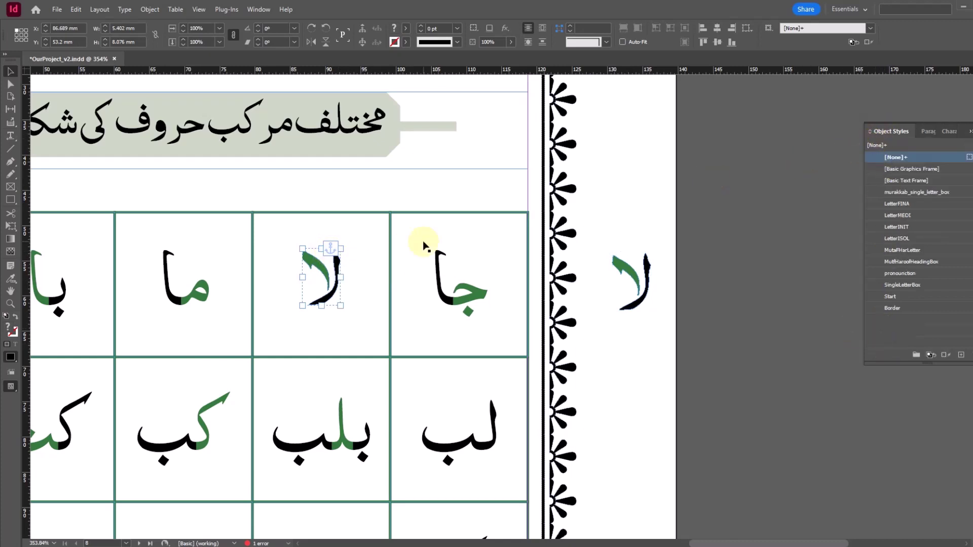
{"action": "left_click", "coordinate": [961, 355], "text": "alt"}
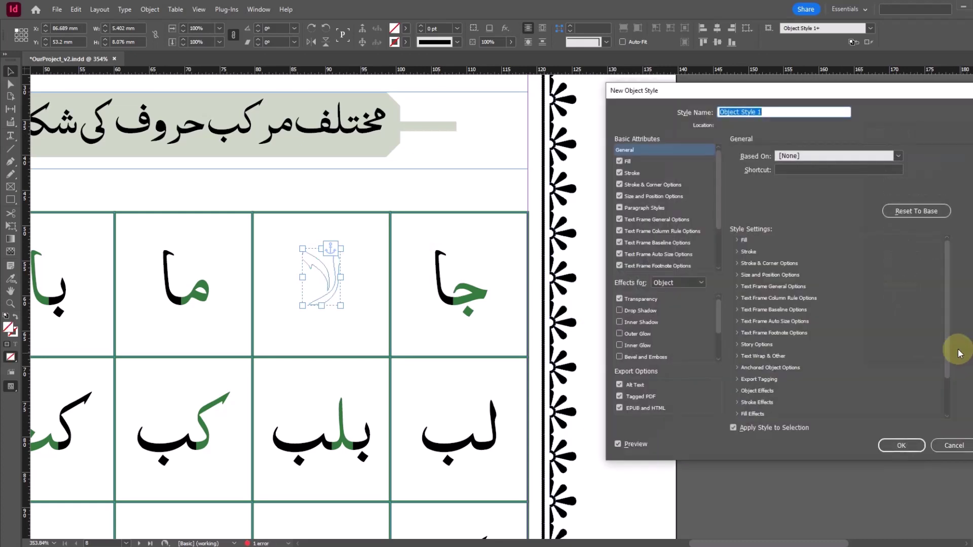
{"action": "type", "text": "فشحفسفت"}
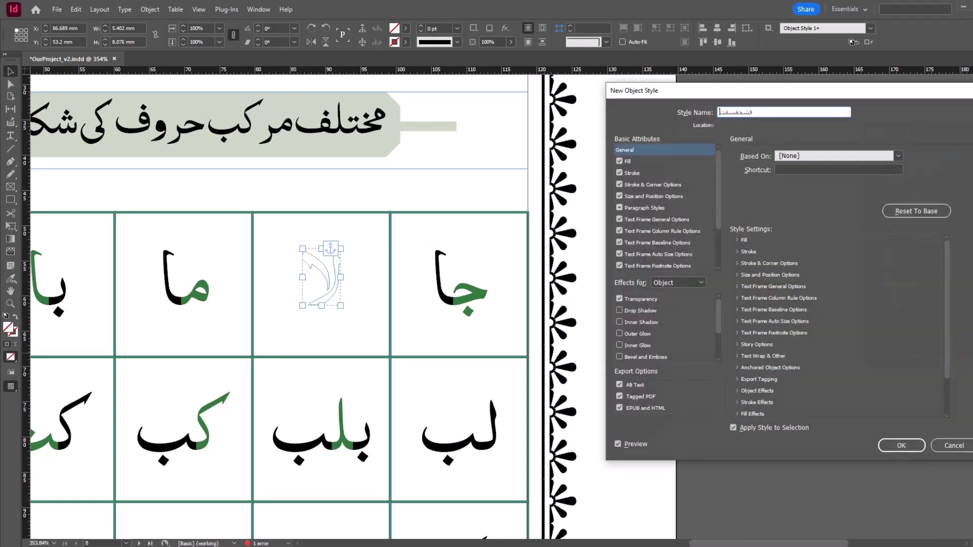
{"action": "key", "text": "BackSpace"}
{"action": "type", "text": "separate"}
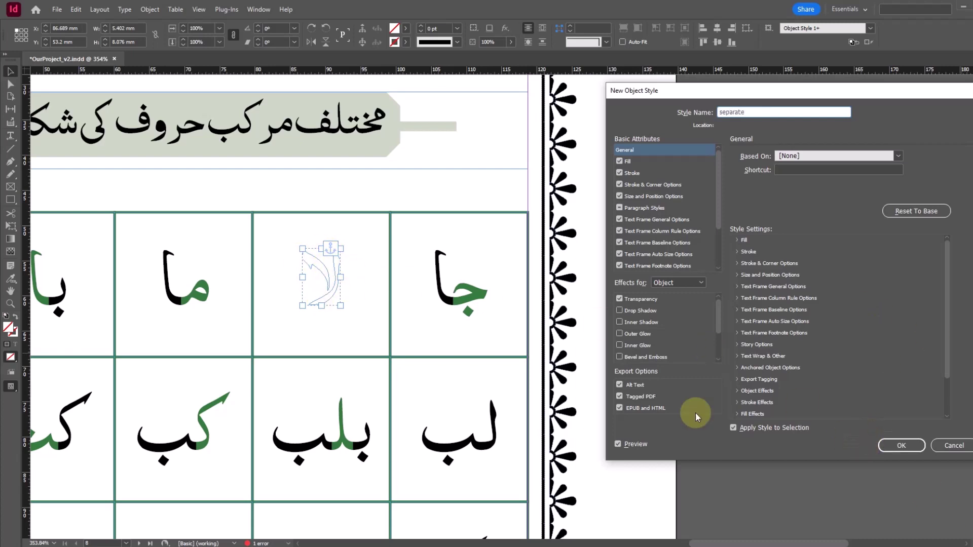
{"action": "left_click", "coordinate": [901, 446]}
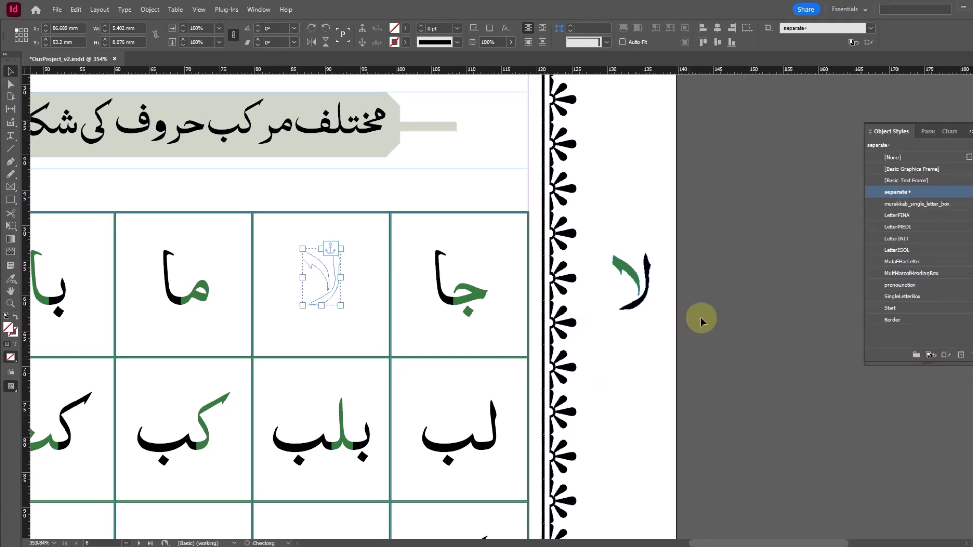
- Undo the 'separate' style and reselect the anchored letter
{"action": "left_click", "coordinate": [708, 336]}
{"action": "key", "text": "ctrl+z"}
{"action": "key", "text": "ctrl+z"}
{"action": "left_click", "coordinate": [673, 336]}
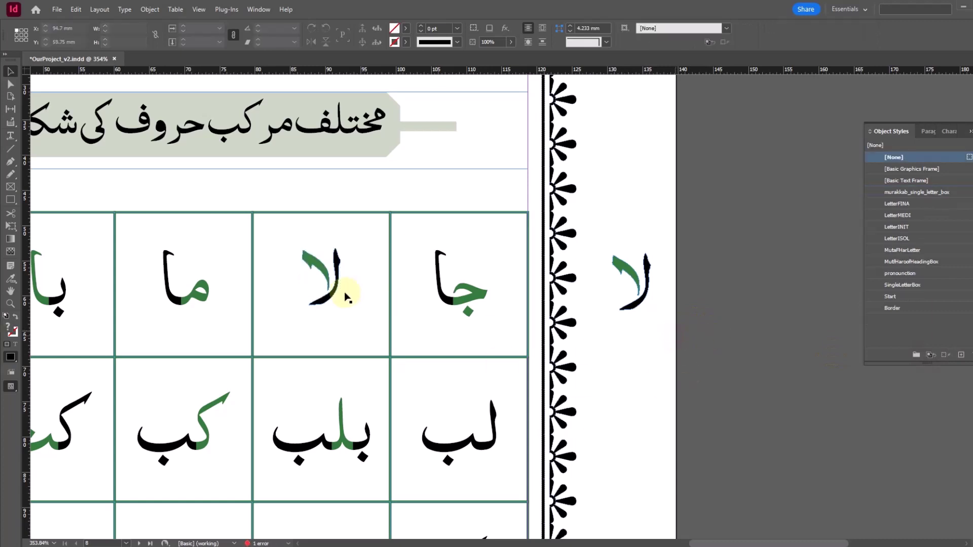
{"action": "left_click", "coordinate": [324, 274]}
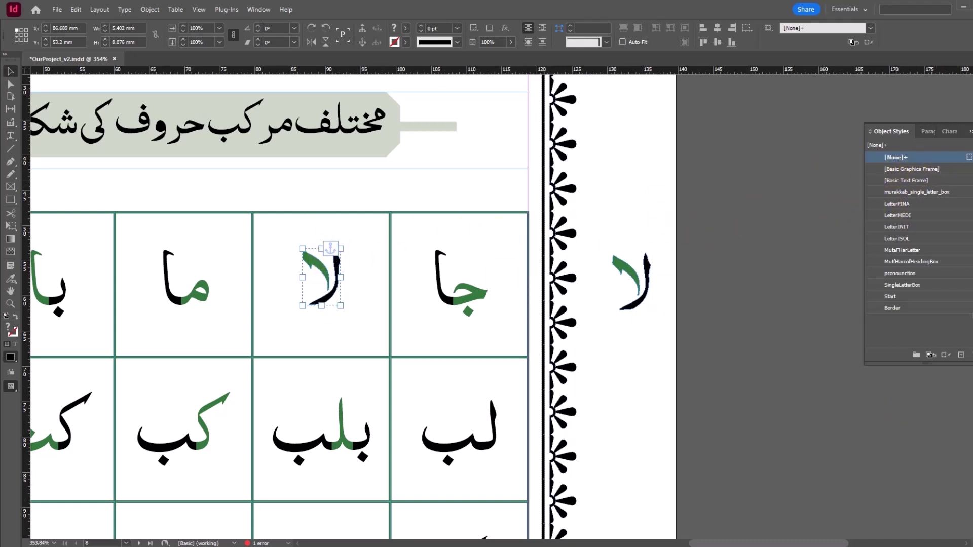
- Create object style 'bypass' that ignores fill and stroke, applying only anchored object settings
{"action": "left_click", "coordinate": [961, 355], "text": "alt"}
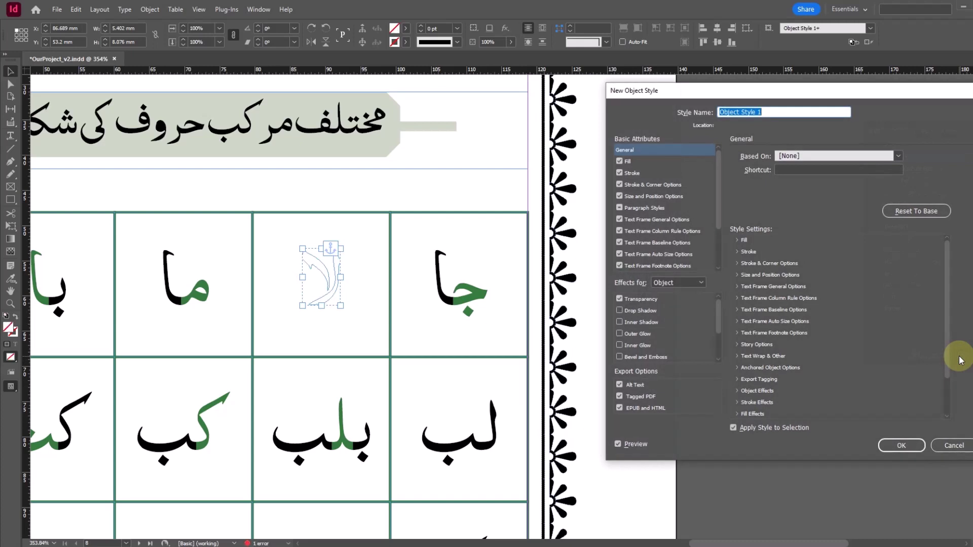
{"action": "type", "text": "bypass"}
{"action": "left_click", "coordinate": [619, 173]}
{"action": "left_click", "coordinate": [619, 161]}
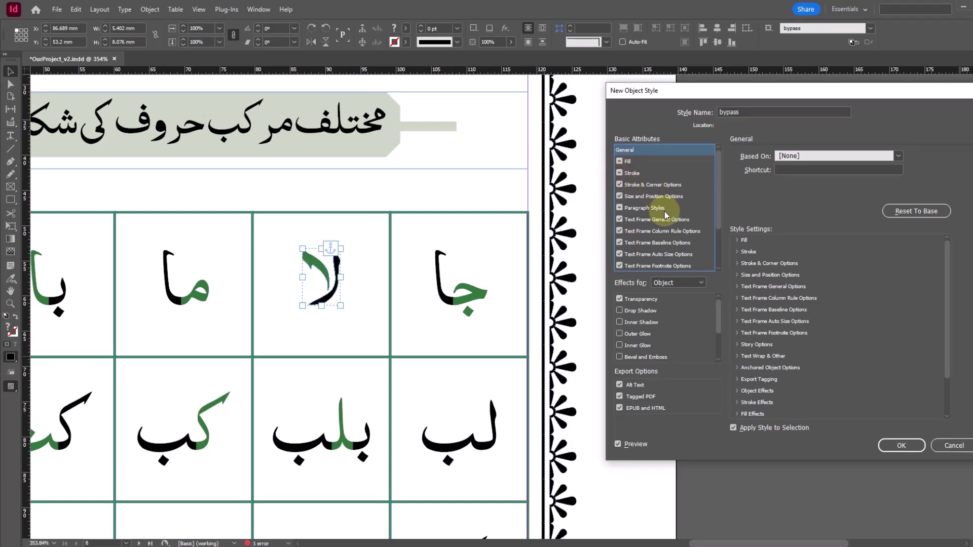
{"action": "scroll", "coordinate": [671, 213], "scroll_direction": "down", "scroll_amount": 3}
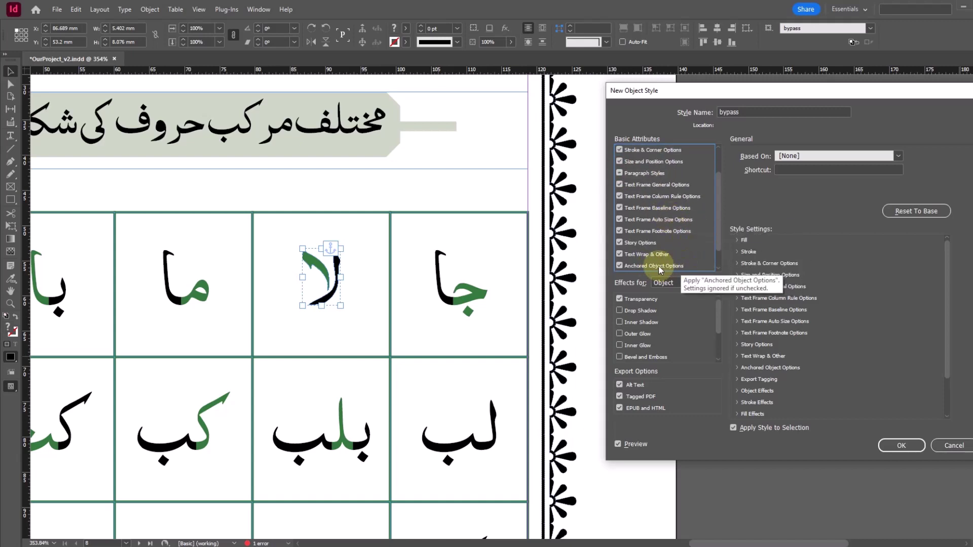
{"action": "scroll", "coordinate": [658, 263], "scroll_direction": "down", "scroll_amount": 2}
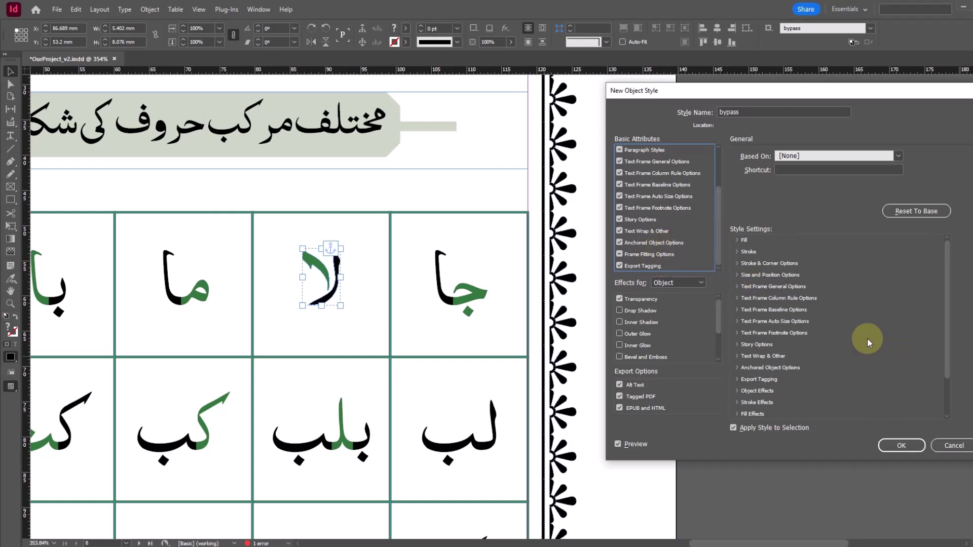
{"action": "left_click", "coordinate": [619, 242], "text": "alt"}
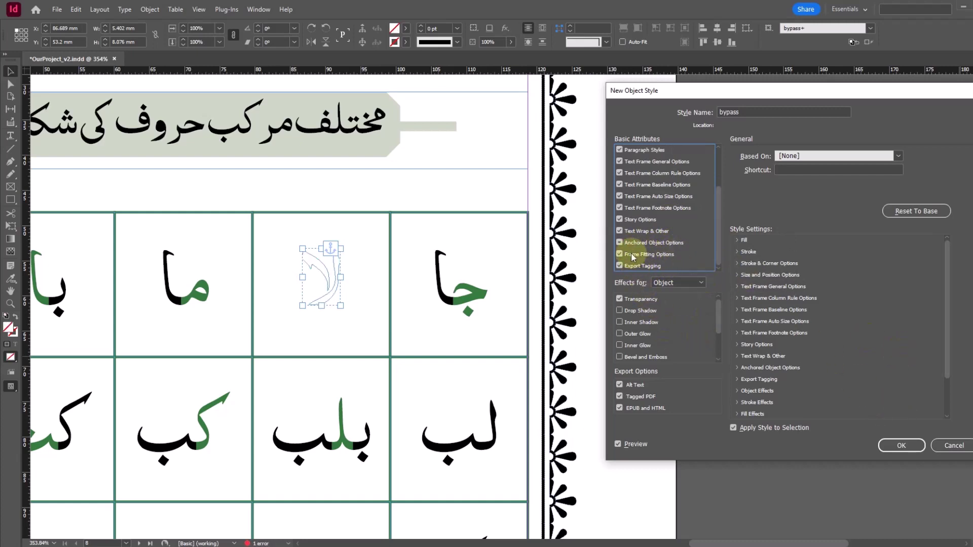
{"action": "left_click", "coordinate": [619, 243], "text": "alt"}
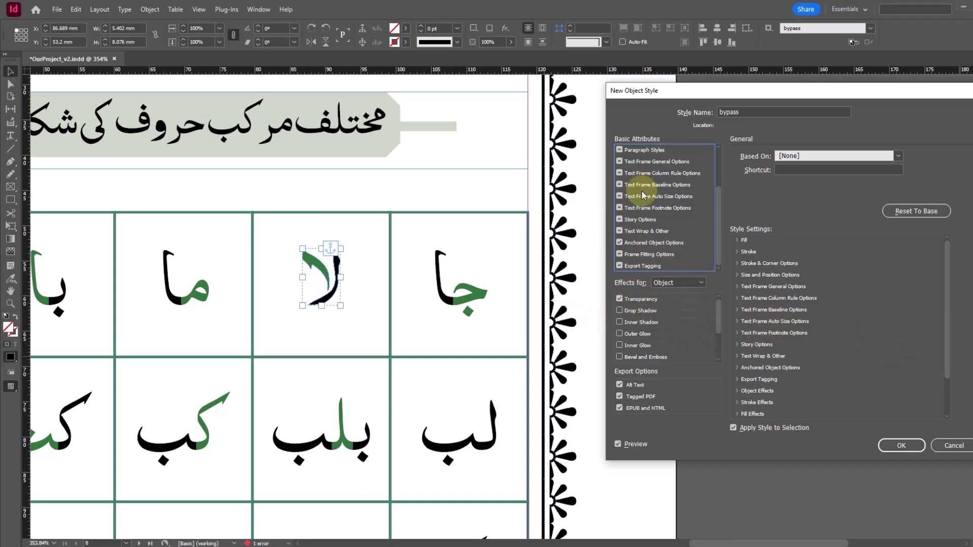
{"action": "scroll", "coordinate": [641, 188], "scroll_direction": "up", "scroll_amount": 3}
{"action": "scroll", "coordinate": [636, 184], "scroll_direction": "down", "scroll_amount": 3}
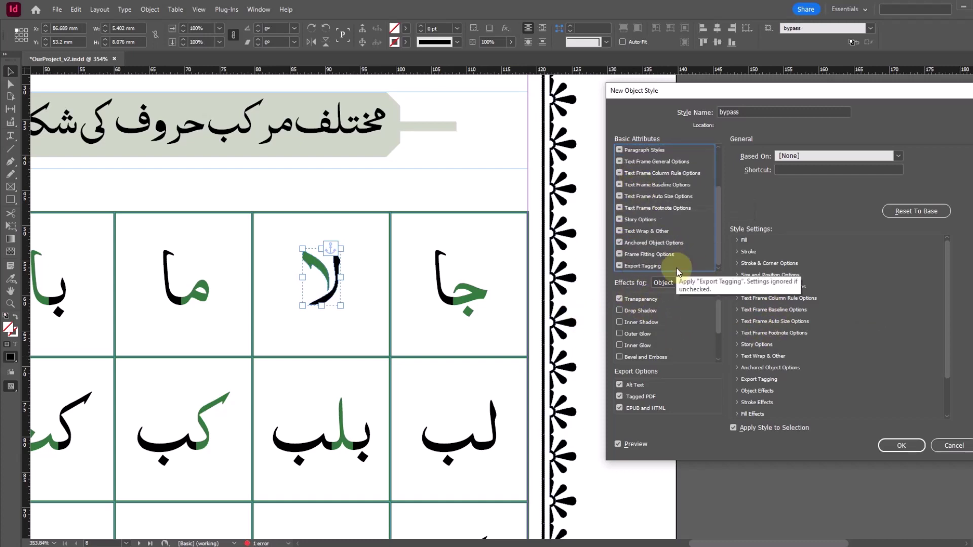
{"action": "left_click", "coordinate": [900, 444]}
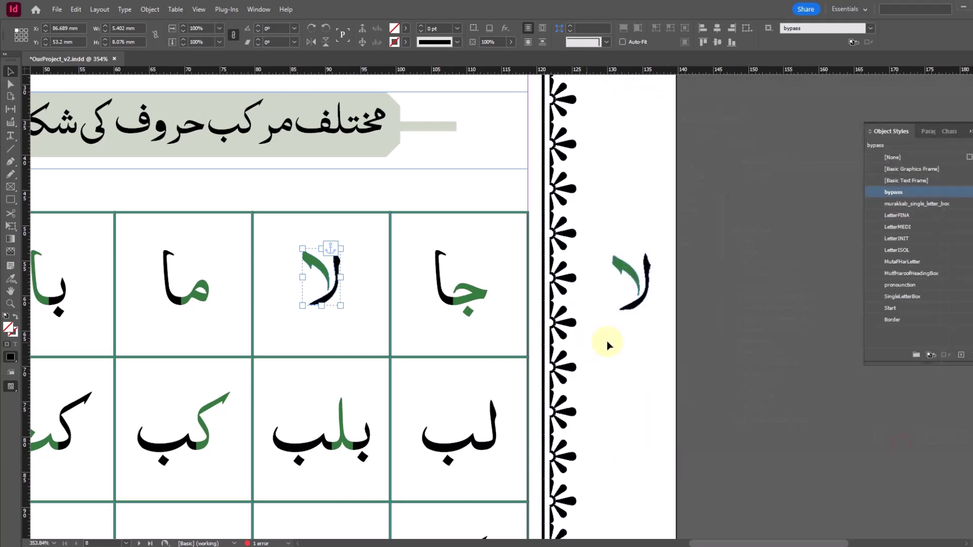
{"action": "left_click", "coordinate": [791, 277]}
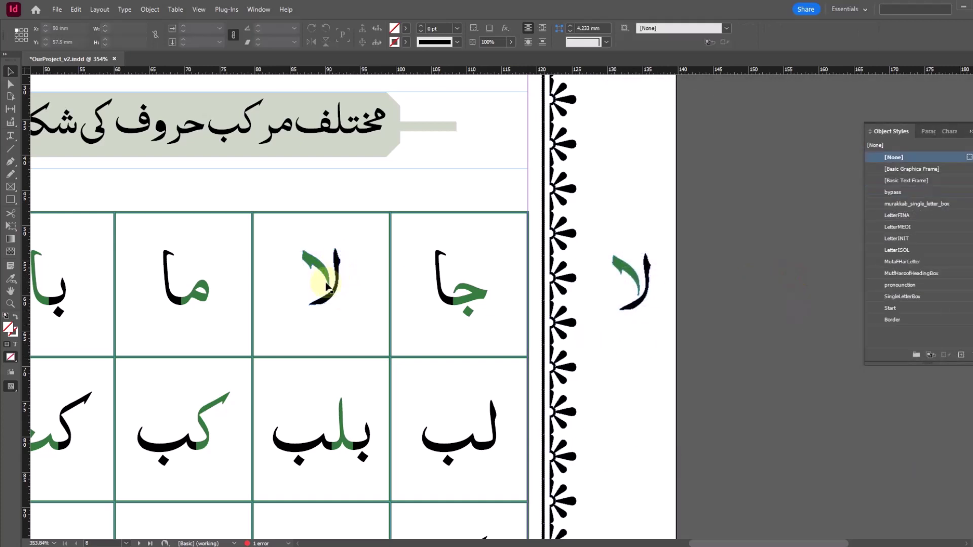
- Edit the bypass style so its inline anchored Y offset is 0 mm
{"action": "right_click", "coordinate": [893, 193]}
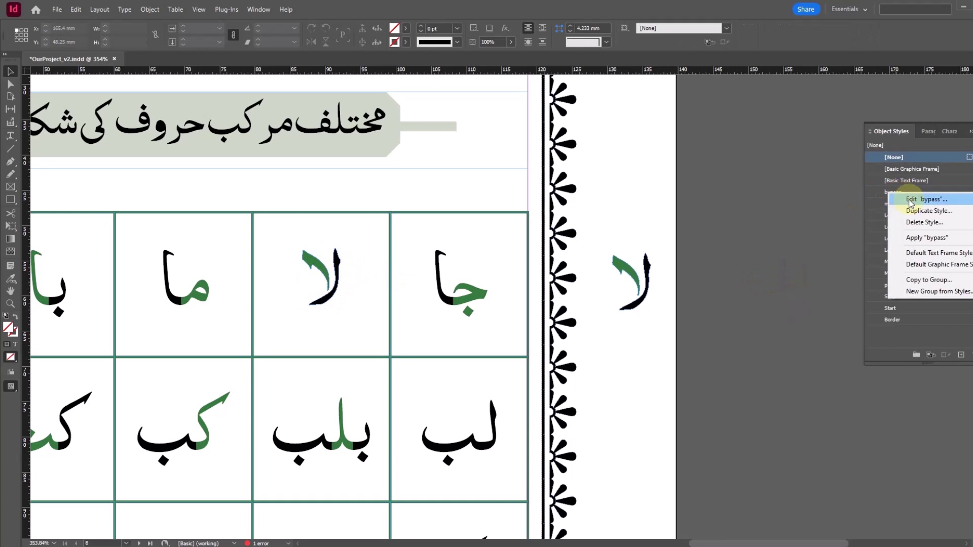
{"action": "left_click", "coordinate": [911, 203]}
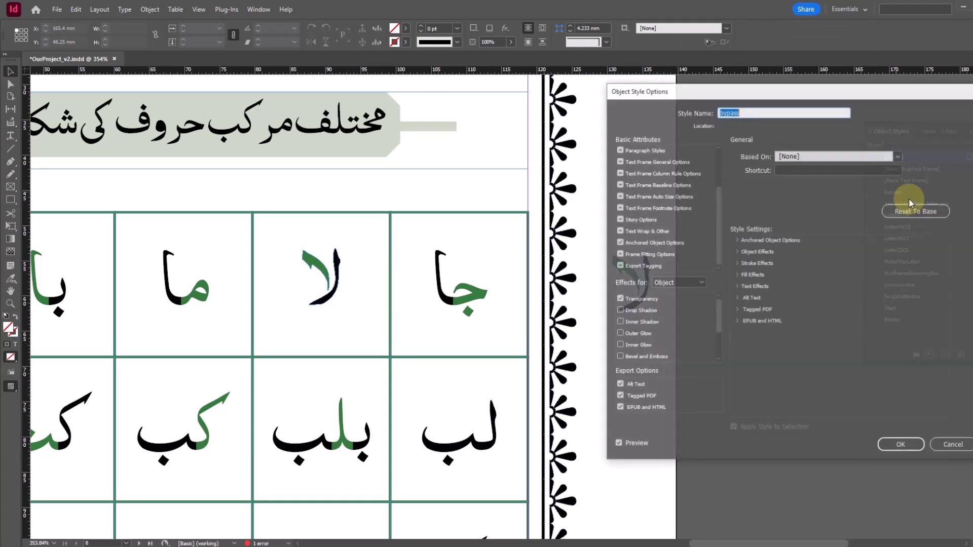
{"action": "left_click", "coordinate": [661, 246]}
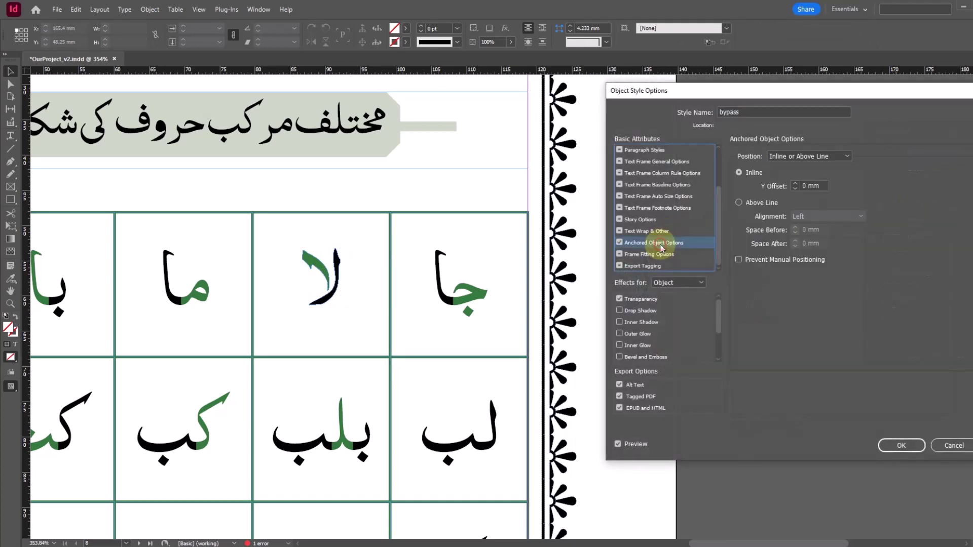
{"action": "left_click", "coordinate": [795, 185]}
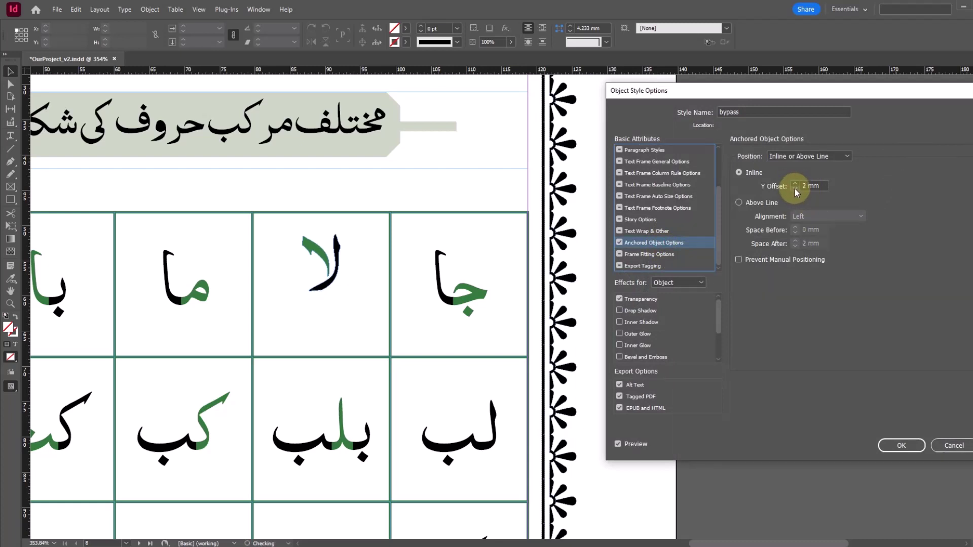
{"action": "left_click", "coordinate": [795, 188]}
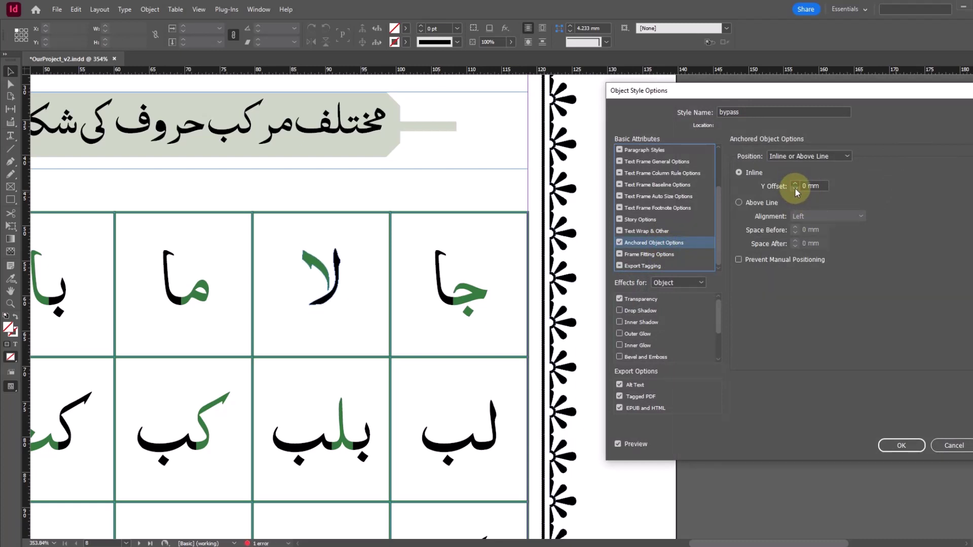
{"action": "left_click", "coordinate": [898, 446]}
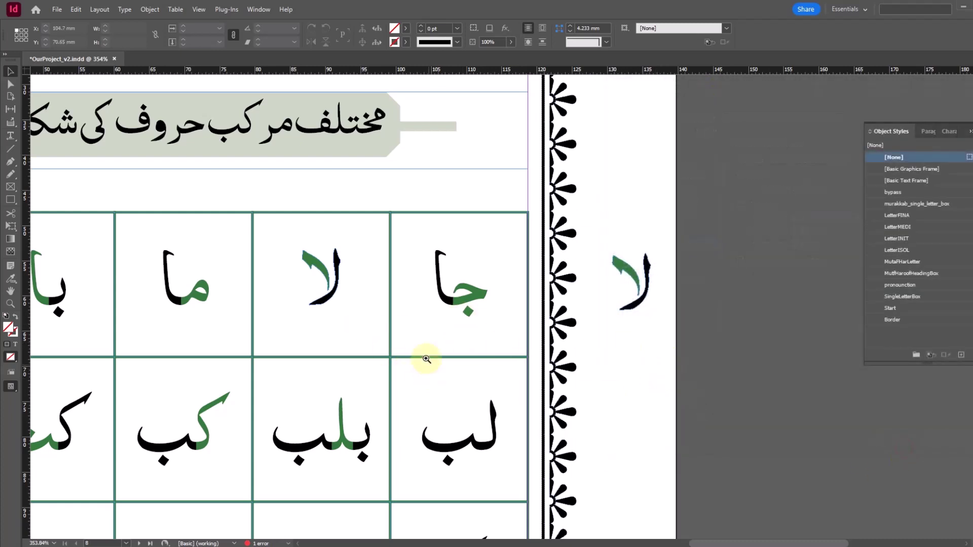
- Delete the loose لا copy beside the page border
{"action": "left_click", "coordinate": [426, 359], "text": "alt"}
{"action": "left_click_drag", "start_coordinate": [656, 266], "coordinate": [652, 285]}
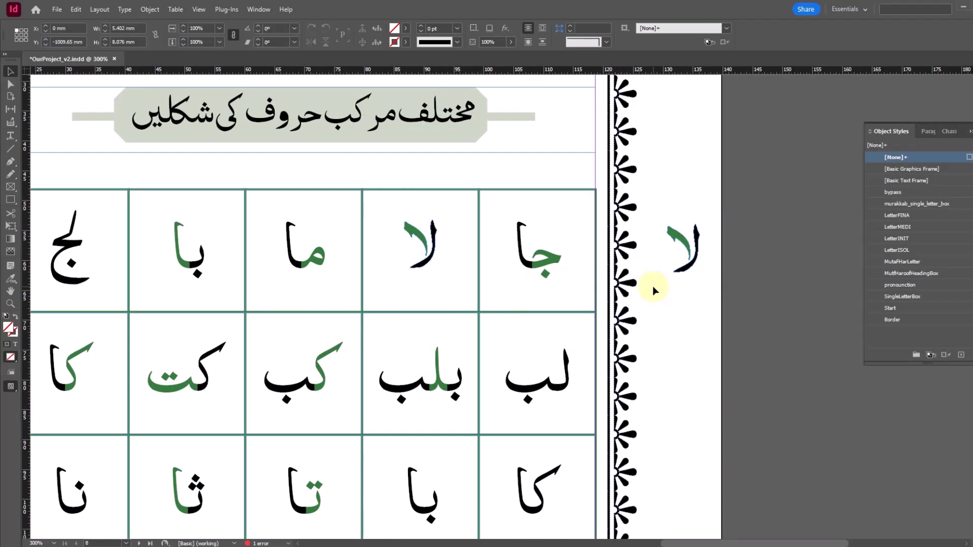
{"action": "key", "text": "Delete"}
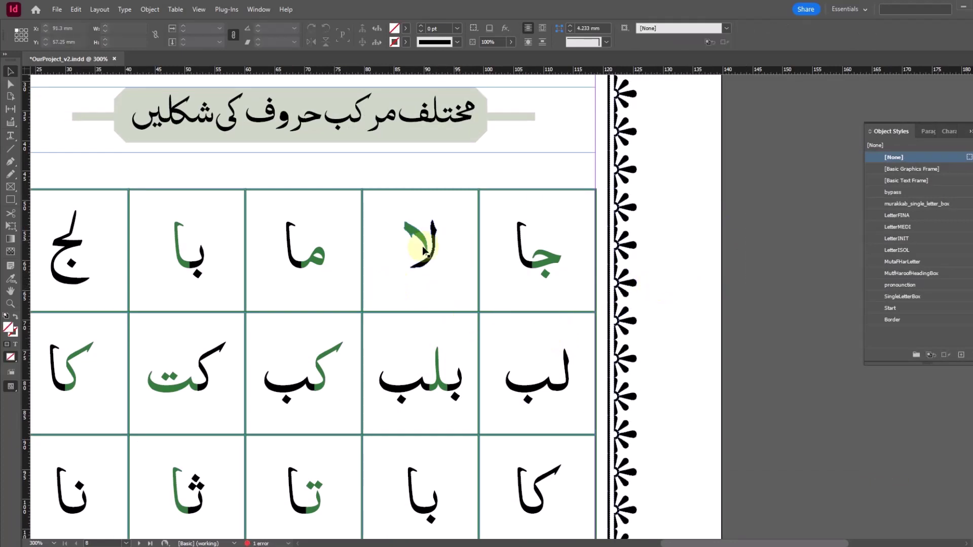
{"action": "left_click", "coordinate": [92, 236]}
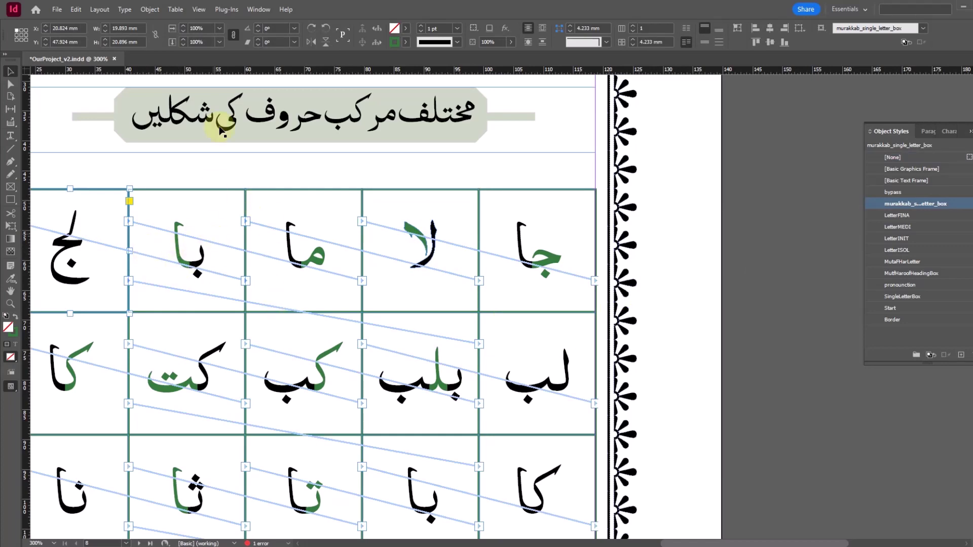
- Paste a copy of the لج frame beside the page border and convert it to outlines
{"action": "left_click", "coordinate": [76, 9]}
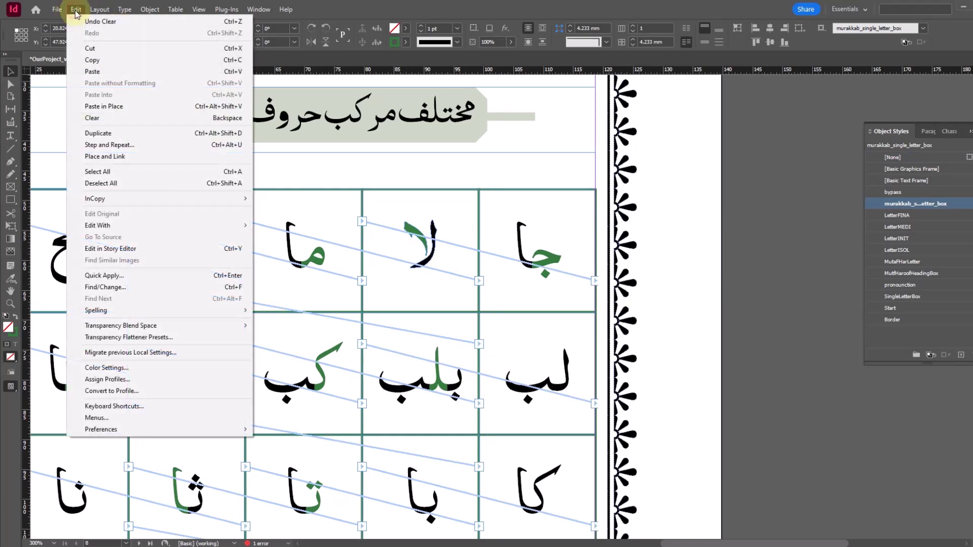
{"action": "left_click", "coordinate": [81, 59]}
{"action": "left_click", "coordinate": [714, 241]}
{"action": "key", "text": "ctrl+v"}
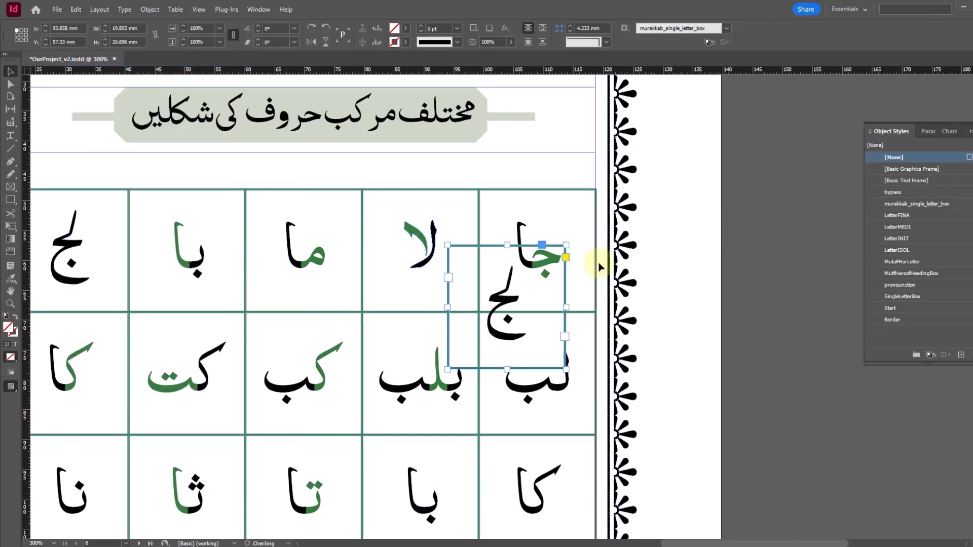
{"action": "left_click_drag", "start_coordinate": [515, 295], "coordinate": [692, 218]}
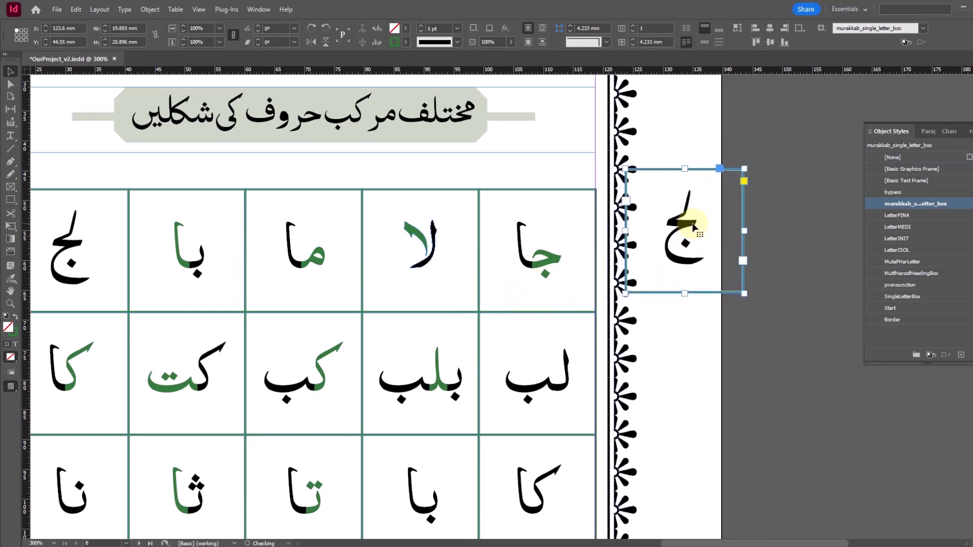
{"action": "left_click", "coordinate": [125, 9]}
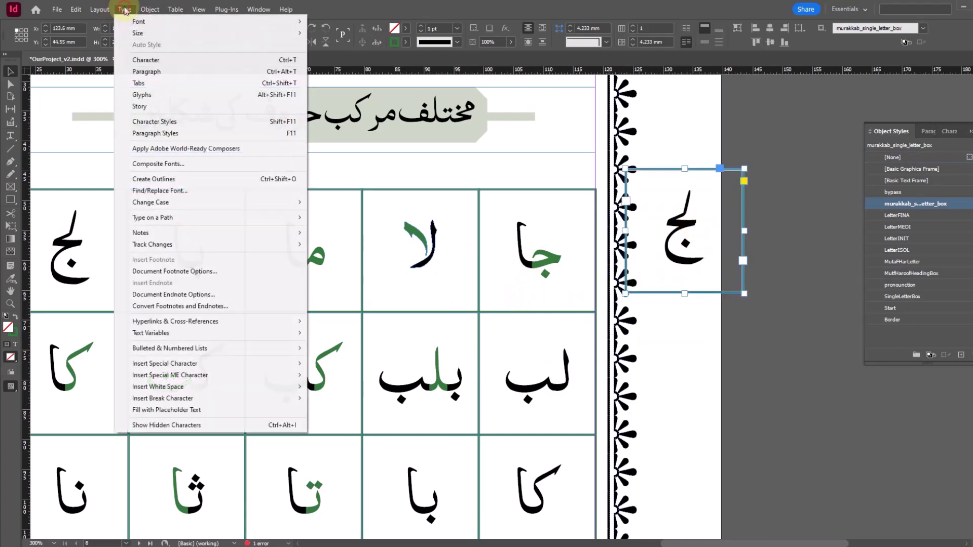
{"action": "left_click", "coordinate": [171, 180]}
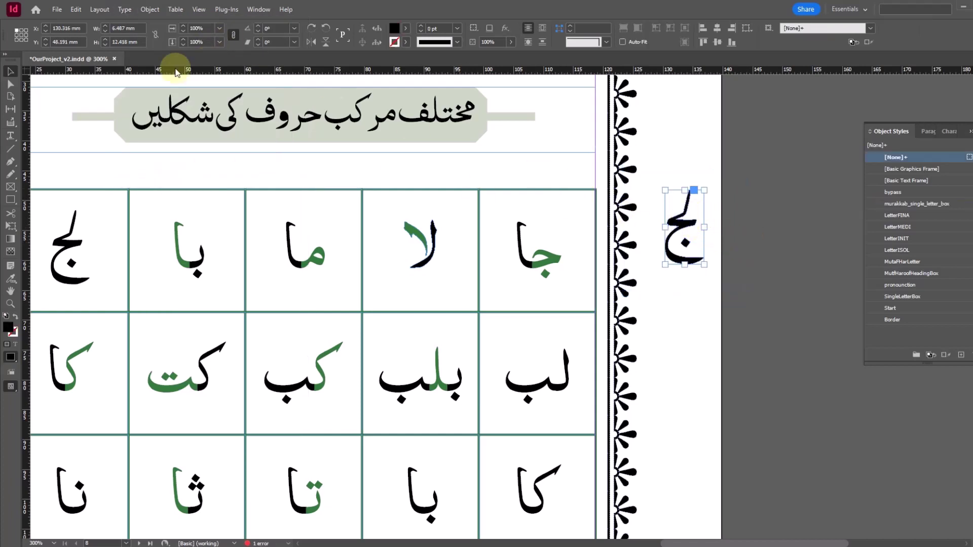
- Zoom in and cut the outlined لج path with Scissors where lam meets jim
{"action": "left_click", "coordinate": [10, 83]}
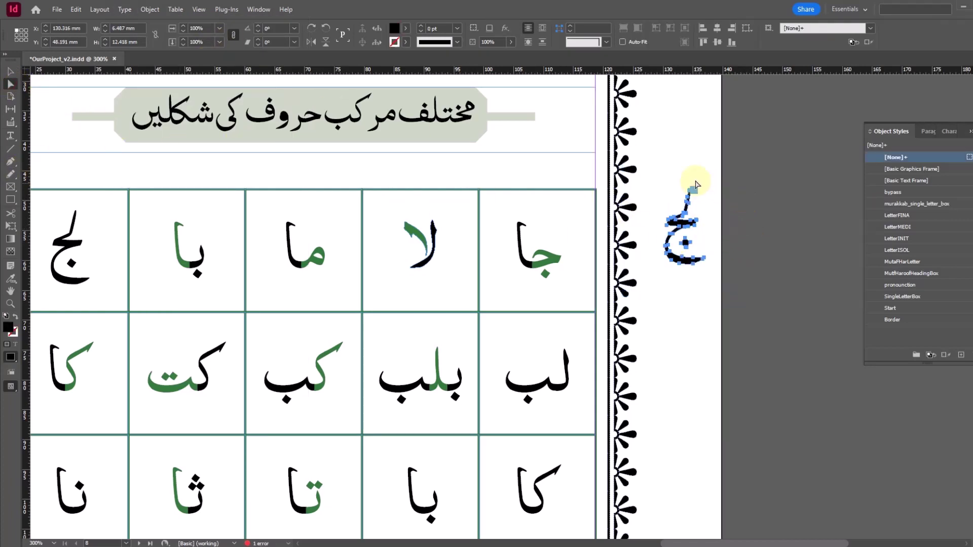
{"action": "left_click_drag", "start_coordinate": [762, 163], "coordinate": [595, 309]}
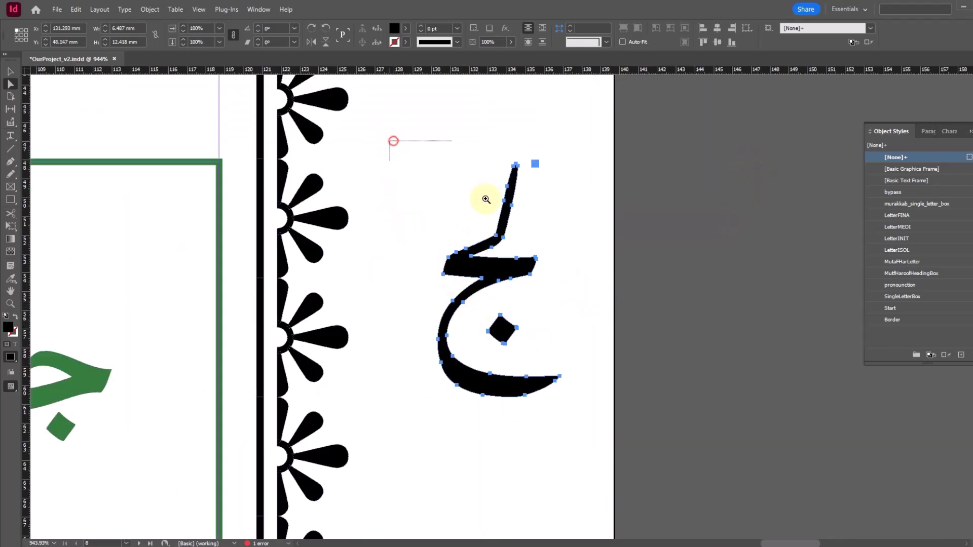
{"action": "left_click_drag", "start_coordinate": [485, 200], "coordinate": [616, 444]}
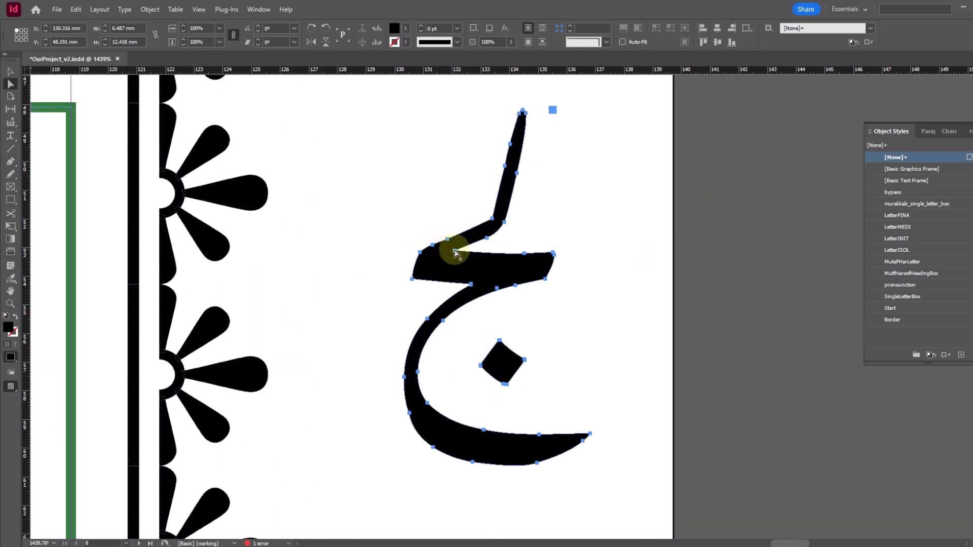
{"action": "left_click", "coordinate": [16, 216]}
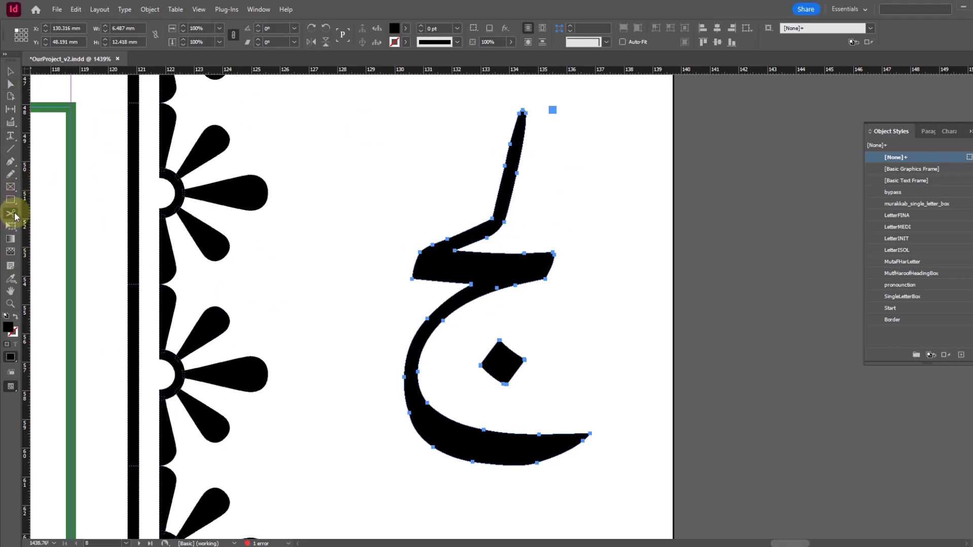
{"action": "left_click", "coordinate": [454, 251]}
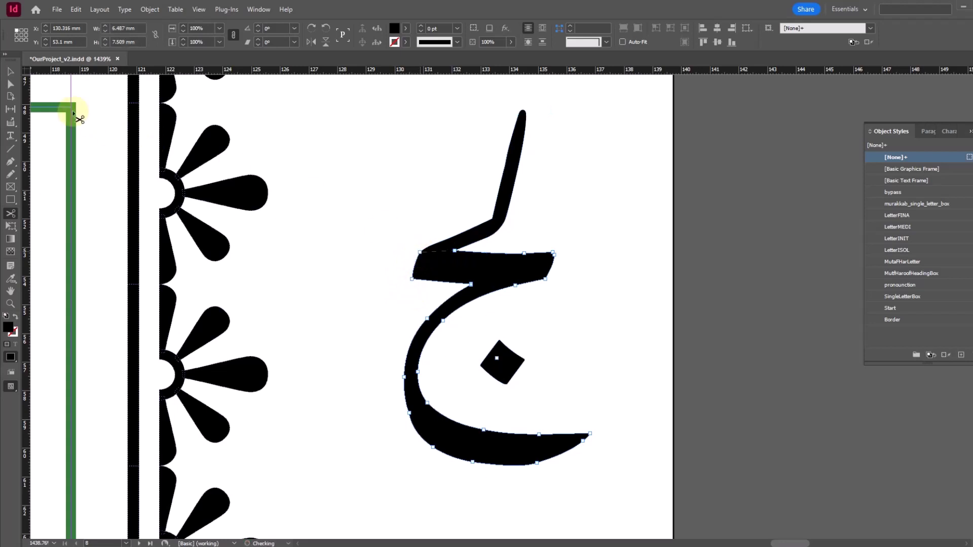
- Select the separated upper lam stroke, zoom out to 400%, and delete then restore it
{"action": "left_click", "coordinate": [10, 71]}
{"action": "left_click", "coordinate": [331, 185]}
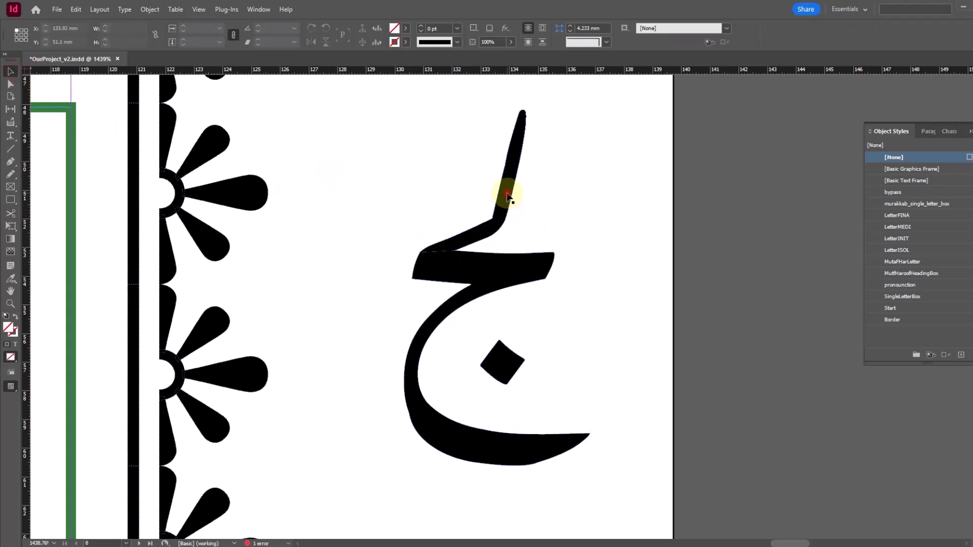
{"action": "left_click", "coordinate": [510, 193]}
{"action": "left_click", "coordinate": [571, 328], "text": "ctrl+alt"}
{"action": "left_click", "coordinate": [534, 329], "text": "ctrl+alt"}
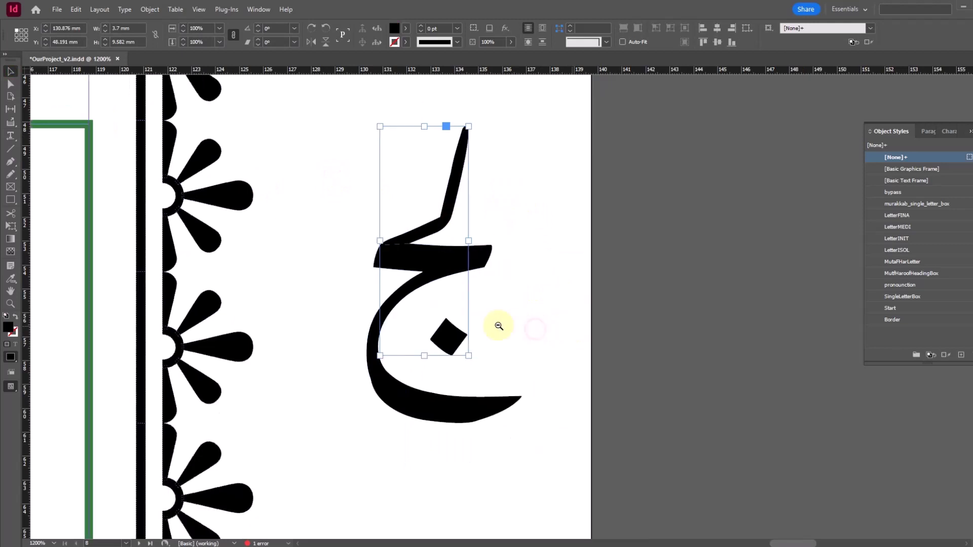
{"action": "left_click", "coordinate": [466, 313], "text": "ctrl+alt"}
{"action": "left_click", "coordinate": [460, 294], "text": "ctrl+alt"}
{"action": "left_click", "coordinate": [459, 294], "text": "ctrl+alt"}
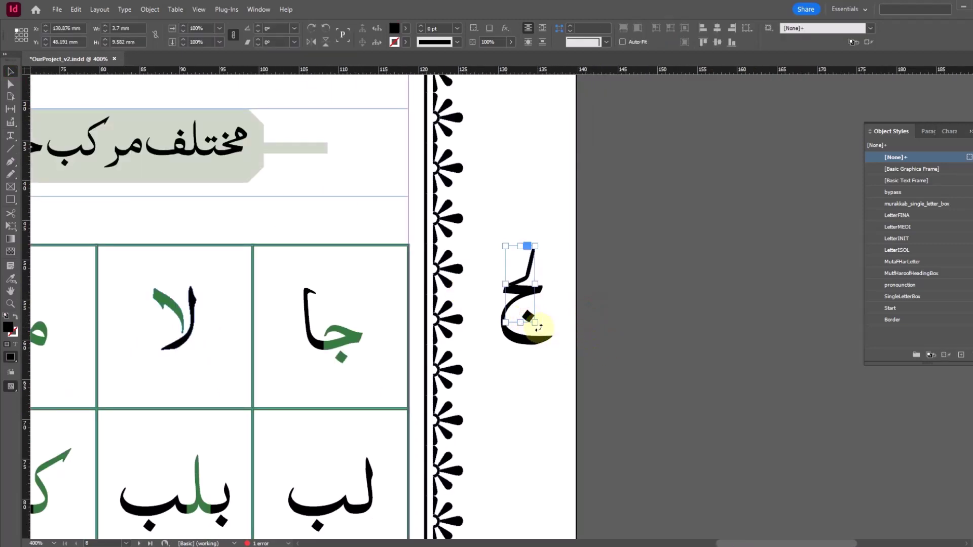
{"action": "key", "text": "Delete"}
{"action": "key", "text": "ctrl+z"}
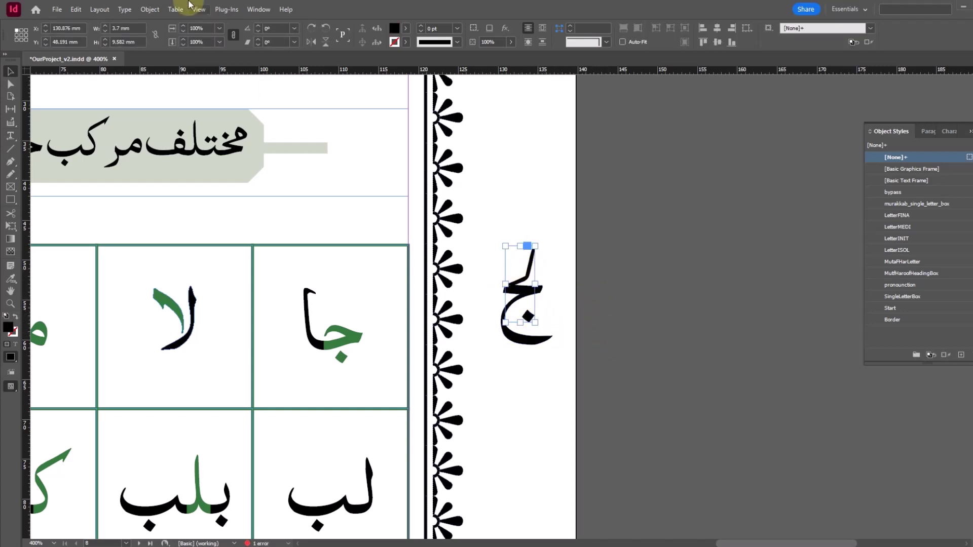
- Release the outlined لج letter's compound path into separate pieces
{"action": "left_click", "coordinate": [150, 9]}
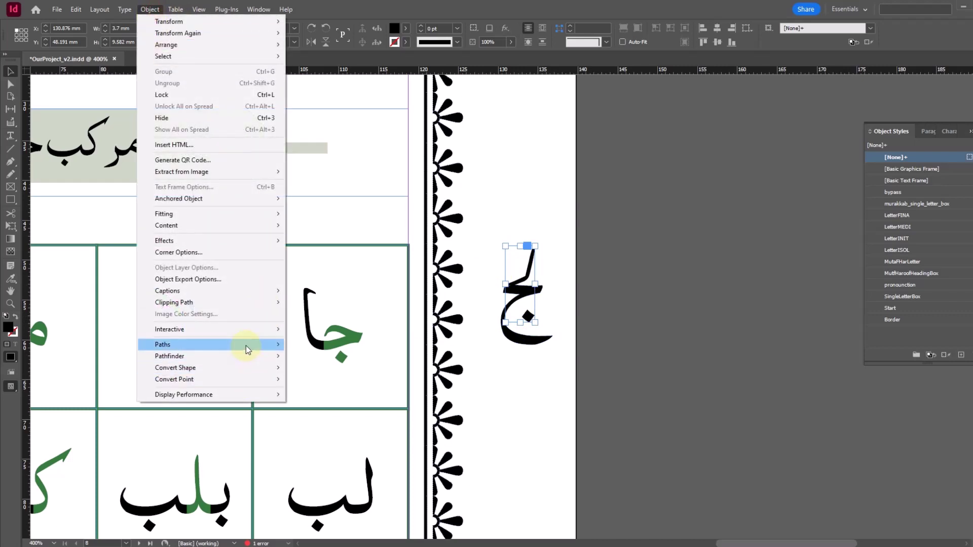
{"action": "mouse_move", "coordinate": [245, 344]}
{"action": "left_click", "coordinate": [361, 406]}
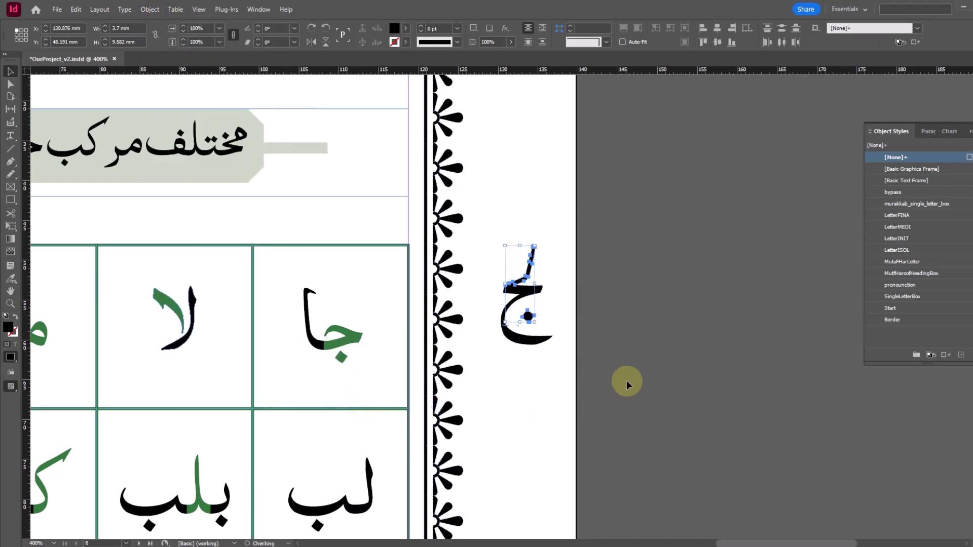
{"action": "left_click", "coordinate": [626, 381]}
- Join the jim body and its dot into one compound path, leaving the lam stroke separate
{"action": "left_click", "coordinate": [529, 320]}
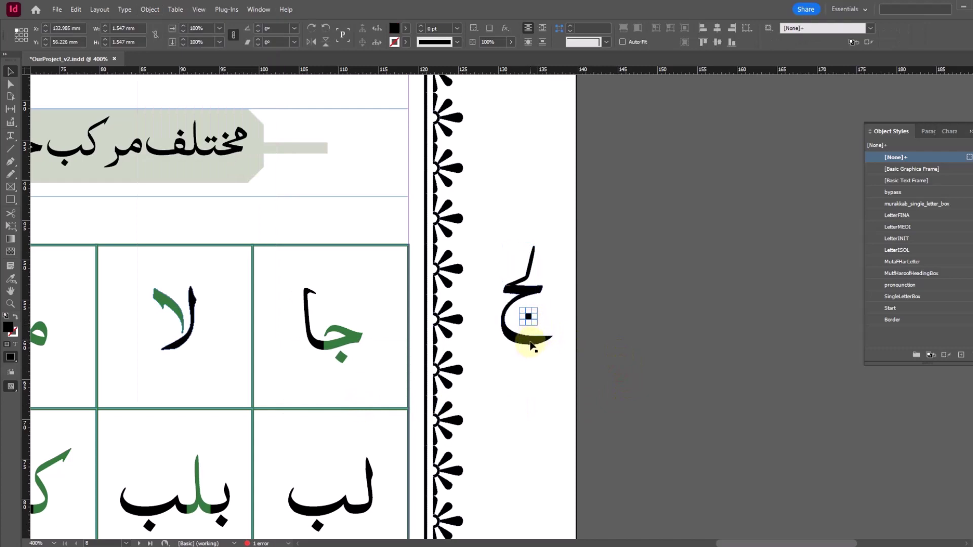
{"action": "left_click", "coordinate": [530, 263]}
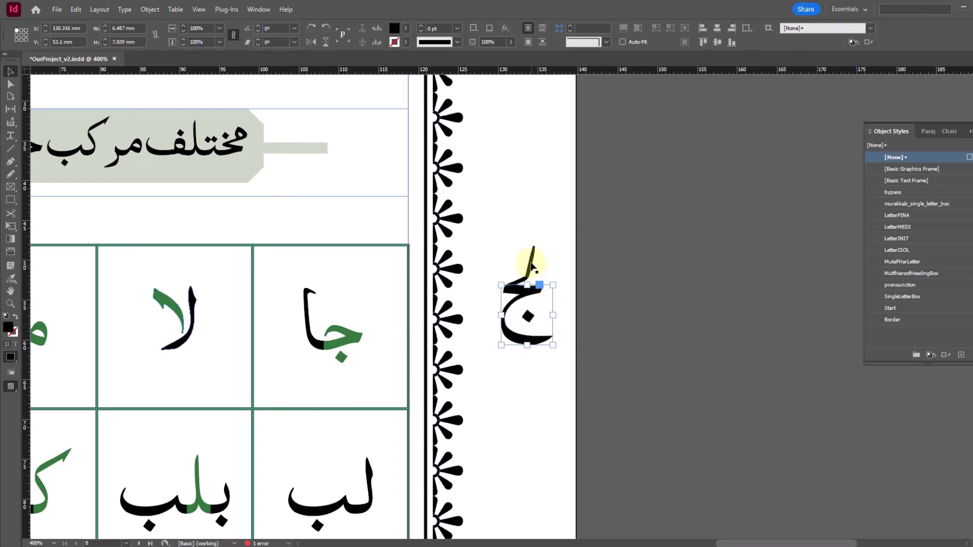
{"action": "left_click", "coordinate": [532, 340]}
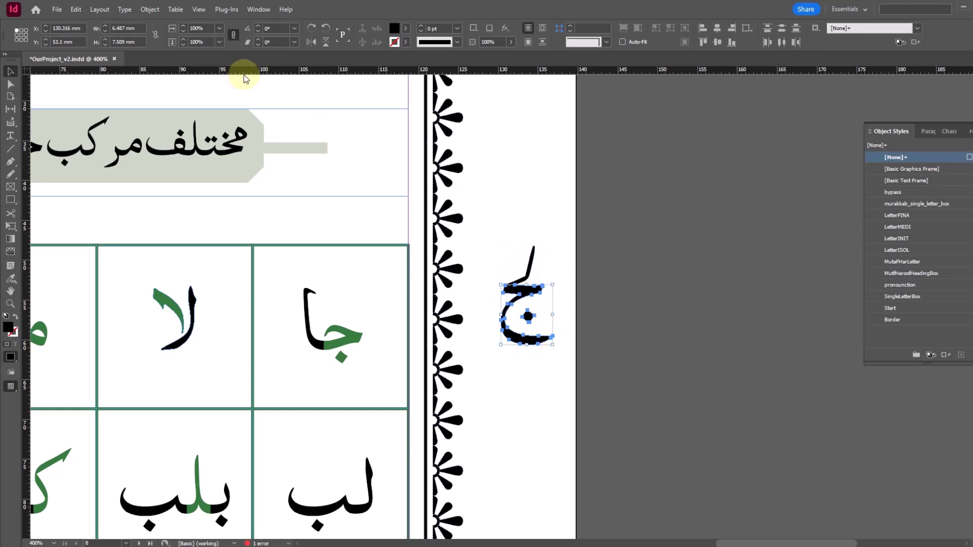
{"action": "left_click", "coordinate": [147, 9]}
{"action": "left_click", "coordinate": [245, 344]}
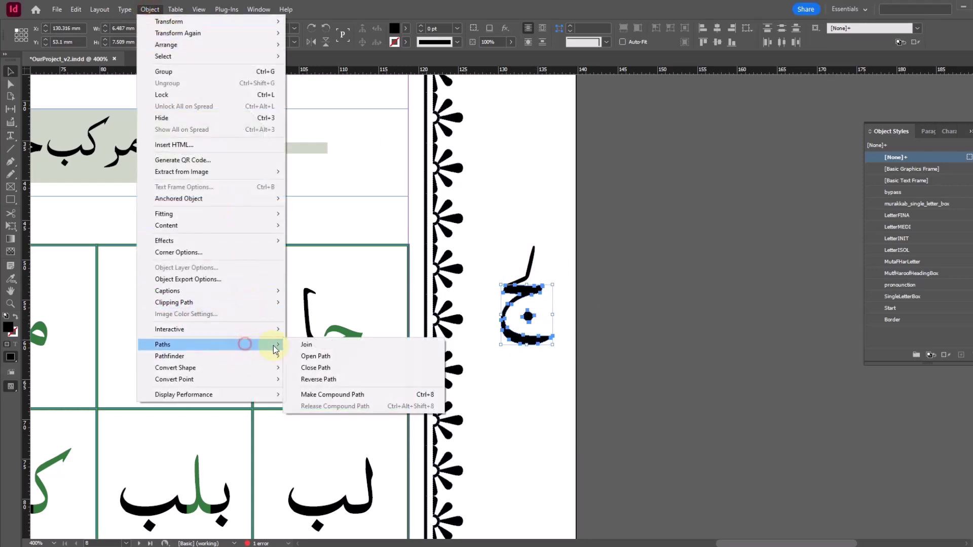
{"action": "left_click", "coordinate": [337, 394]}
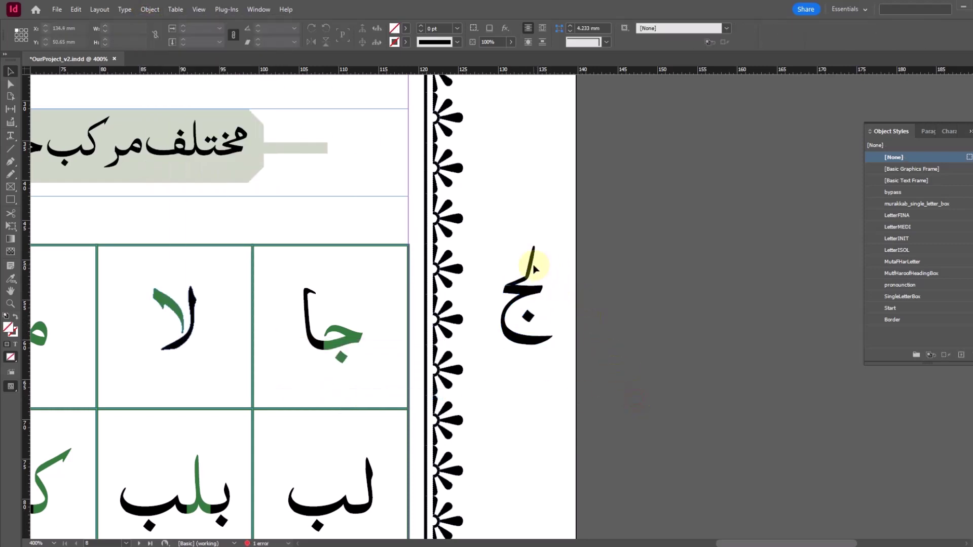
{"action": "left_click", "coordinate": [533, 266]}
- Fill the لج top stroke with the NooraniQaeda green swatch
{"action": "left_click", "coordinate": [406, 28]}
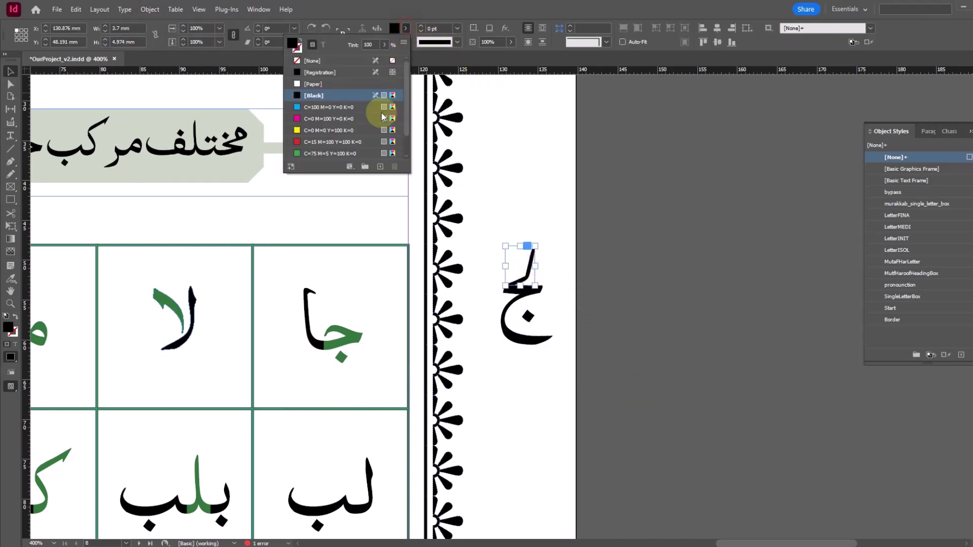
{"action": "scroll", "coordinate": [321, 140], "scroll_direction": "down", "scroll_amount": 1}
{"action": "scroll", "coordinate": [325, 152], "scroll_direction": "down", "scroll_amount": 1}
{"action": "left_click", "coordinate": [325, 153]}
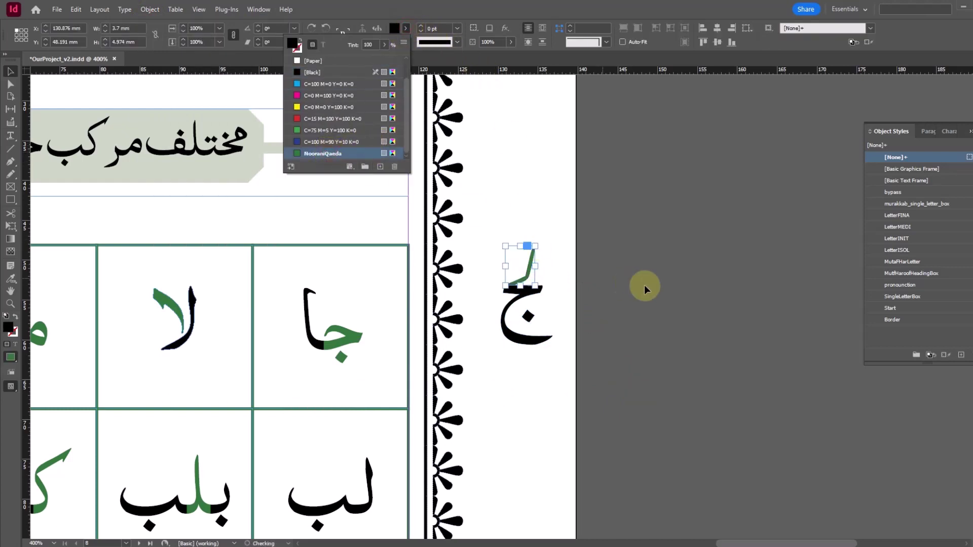
{"action": "left_click", "coordinate": [645, 289]}
- Group all pieces of the outlined لج letter and pan to the table's first cells
{"action": "left_click_drag", "start_coordinate": [614, 191], "coordinate": [484, 375]}
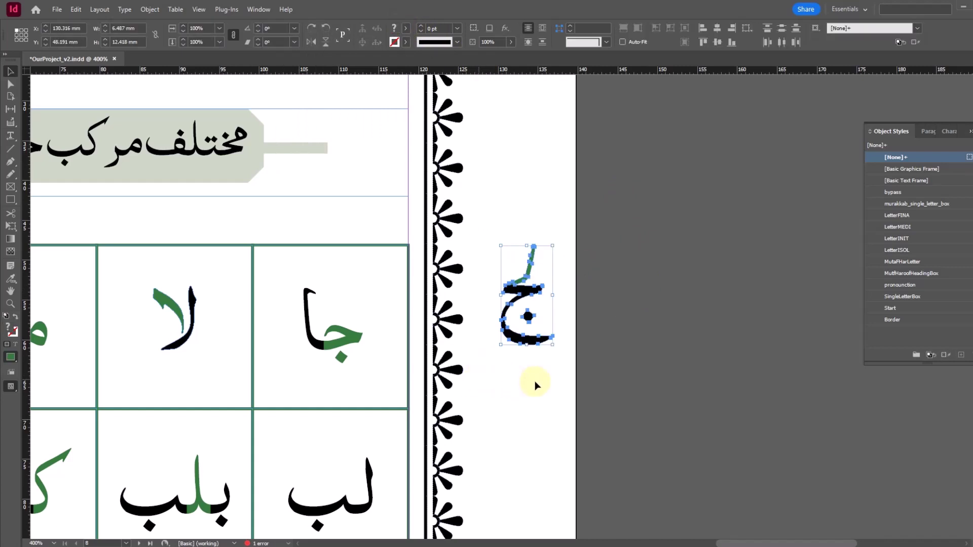
{"action": "key", "text": "ctrl+g"}
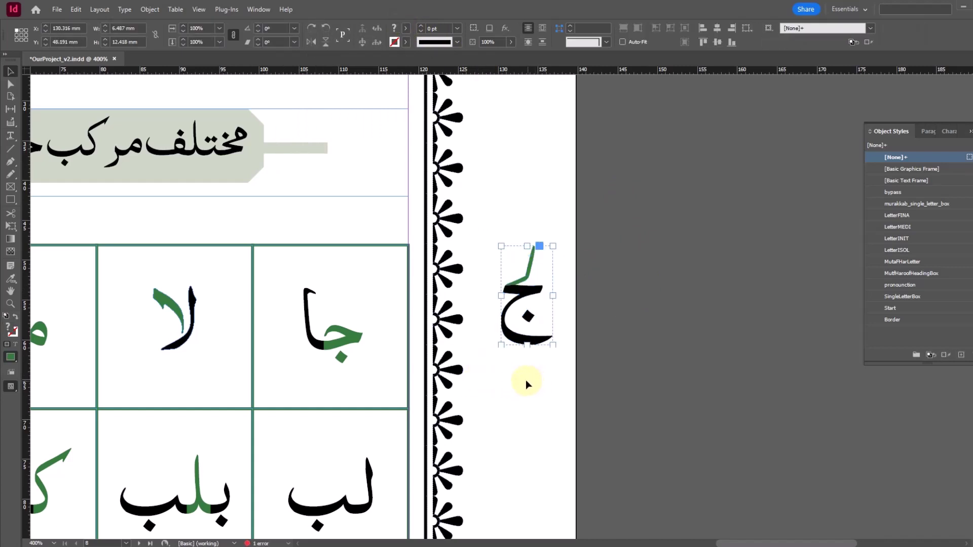
{"action": "left_click_drag", "start_coordinate": [370, 356], "coordinate": [664, 343]}
{"action": "left_click_drag", "start_coordinate": [296, 306], "coordinate": [522, 303]}
{"action": "left_click", "coordinate": [11, 134]}
- Paste the grouped لج artwork over the first cell's text and apply the bypass style
{"action": "double_click", "coordinate": [246, 314]}
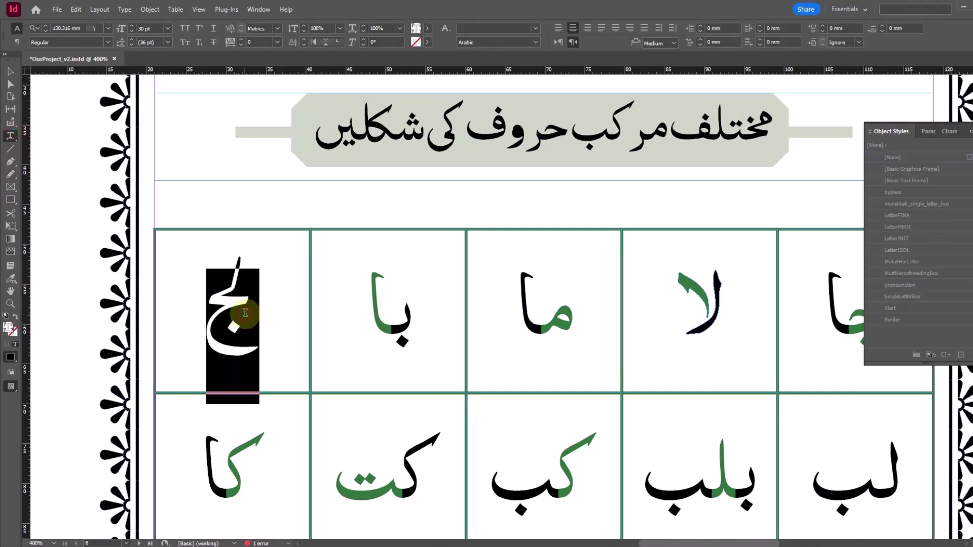
{"action": "key", "text": "ctrl+v"}
{"action": "left_click", "coordinate": [10, 72]}
{"action": "left_click", "coordinate": [245, 260]}
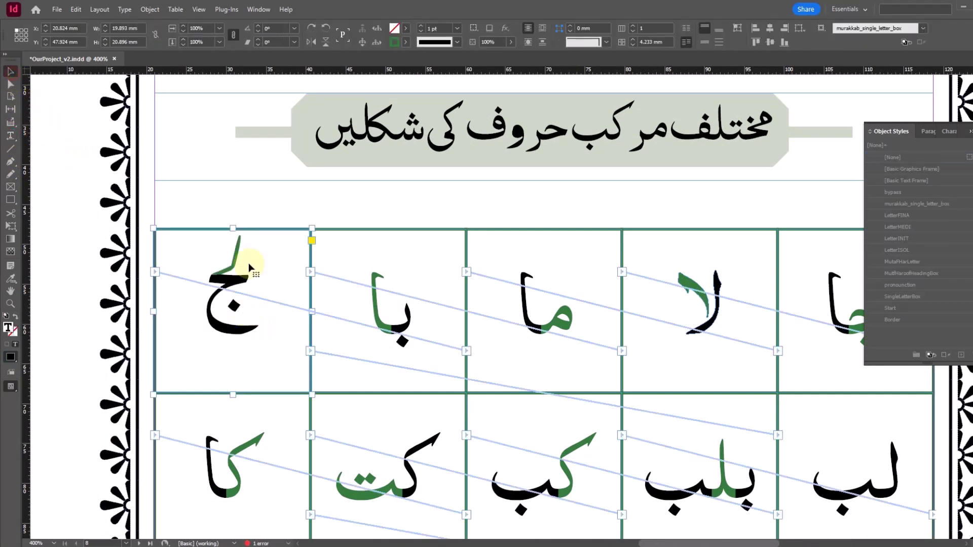
{"action": "left_click", "coordinate": [238, 284]}
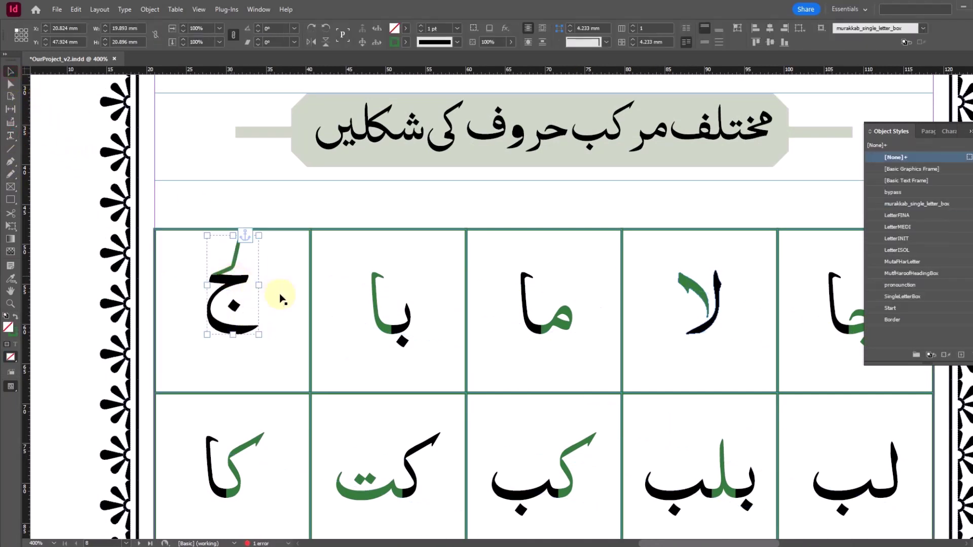
{"action": "left_click", "coordinate": [893, 192]}
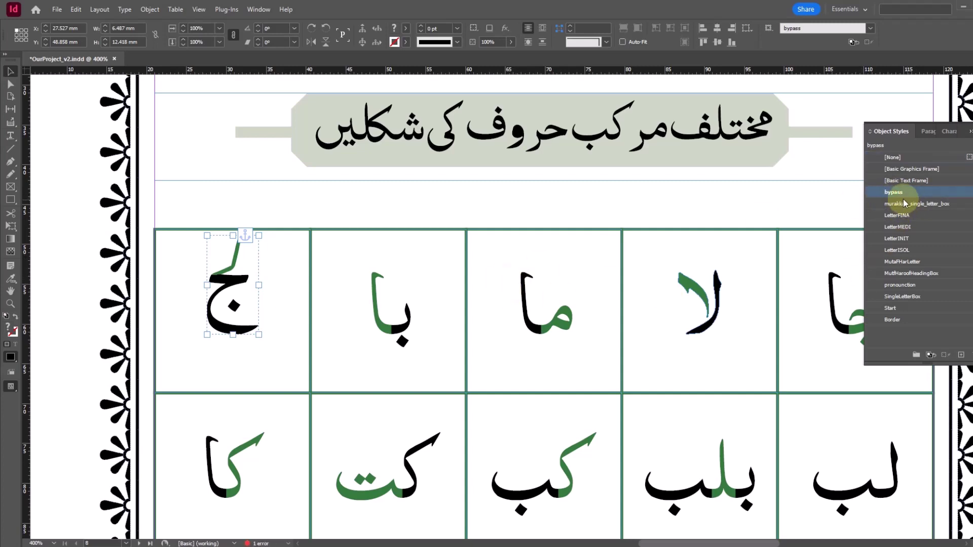
{"action": "left_click", "coordinate": [474, 231], "text": "alt"}
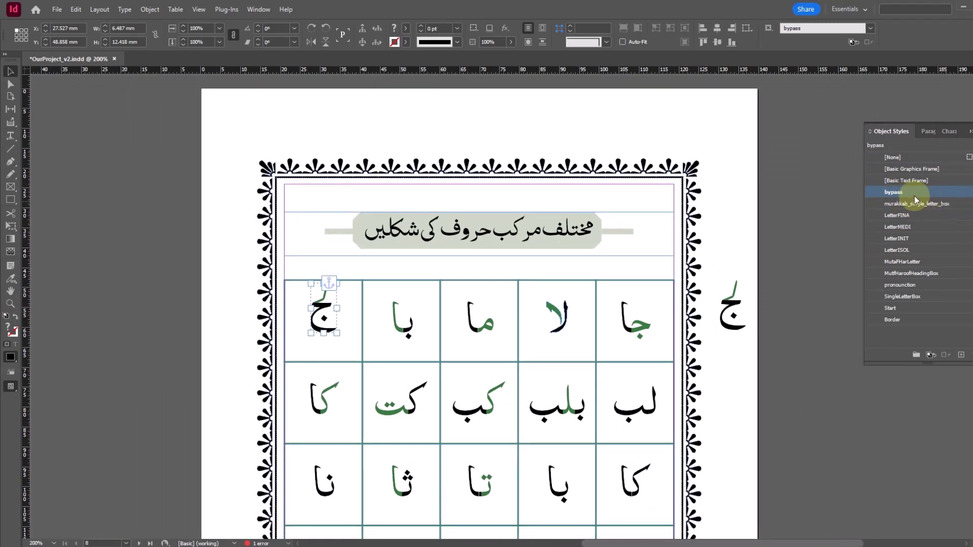
- Set the bypass style's inline anchored Y offset to -2 mm
{"action": "right_click", "coordinate": [912, 193]}
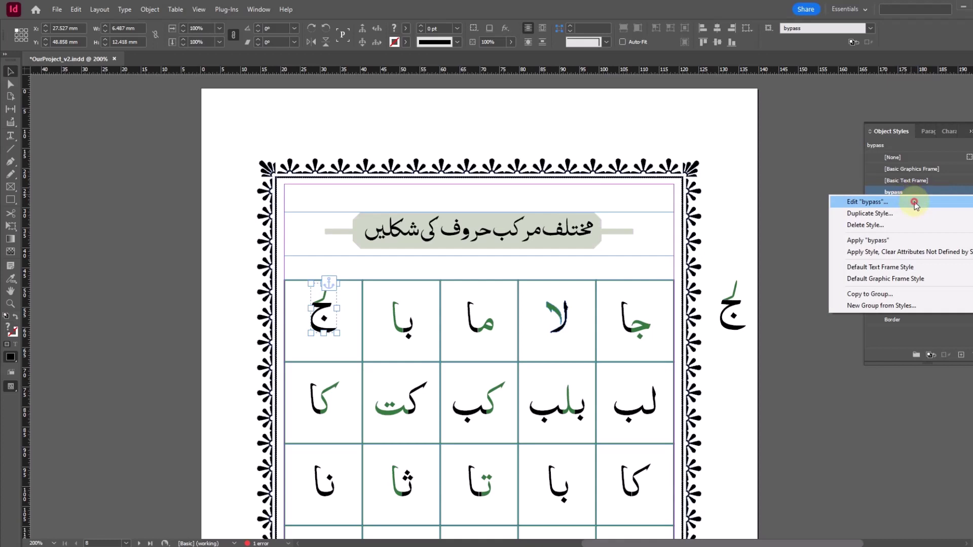
{"action": "left_click", "coordinate": [915, 203]}
{"action": "left_click", "coordinate": [653, 242]}
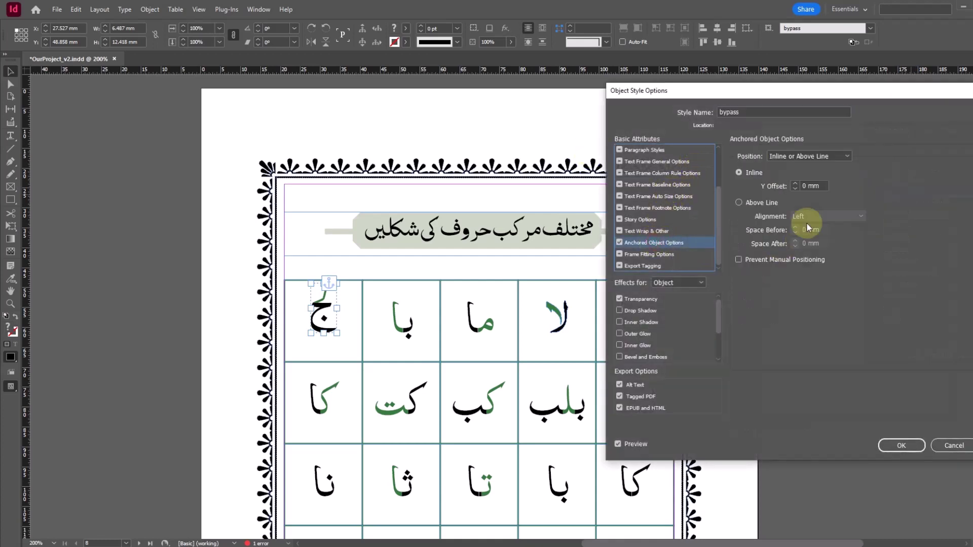
{"action": "left_click", "coordinate": [795, 189]}
{"action": "left_click", "coordinate": [796, 189]}
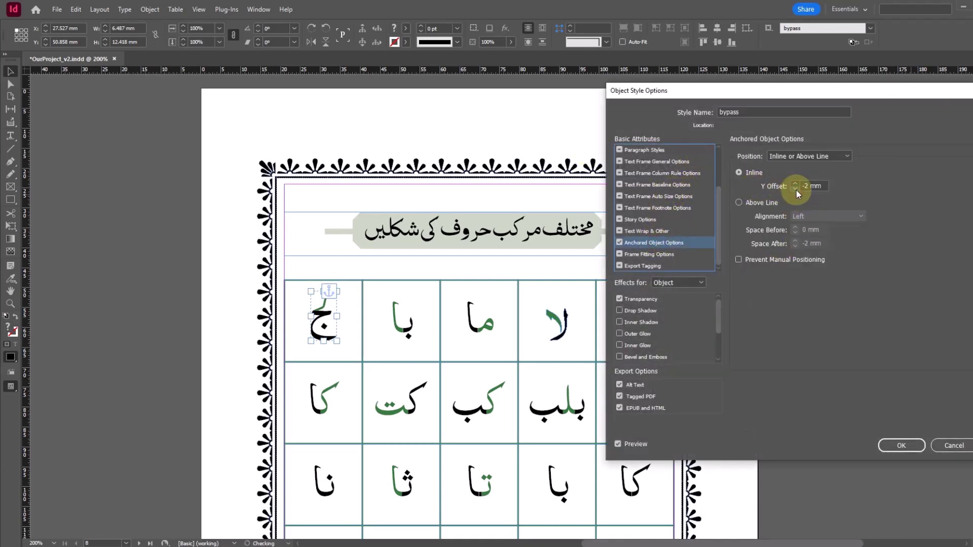
- Confirm the bypass object style edits and delete the spare لج letter from the pasteboard
{"action": "left_click", "coordinate": [900, 445]}
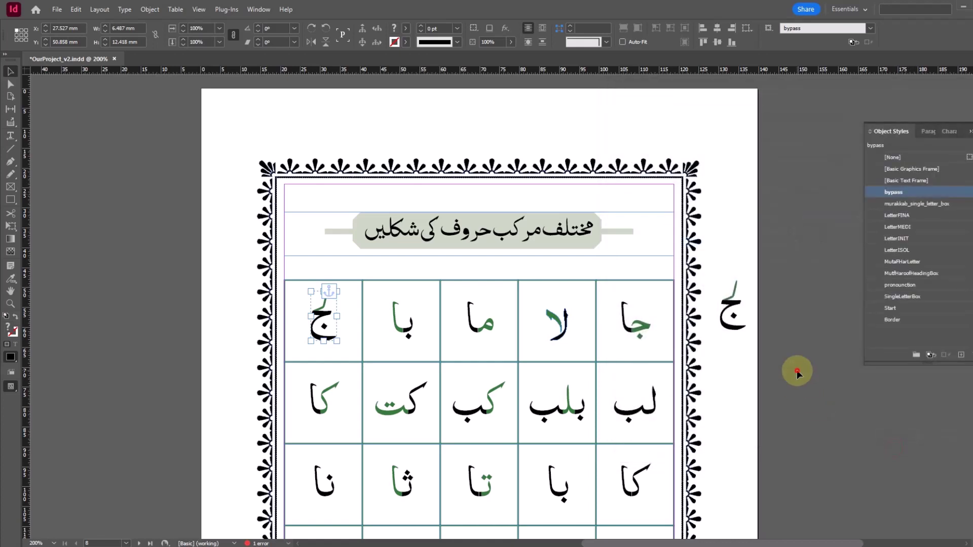
{"action": "left_click", "coordinate": [796, 370]}
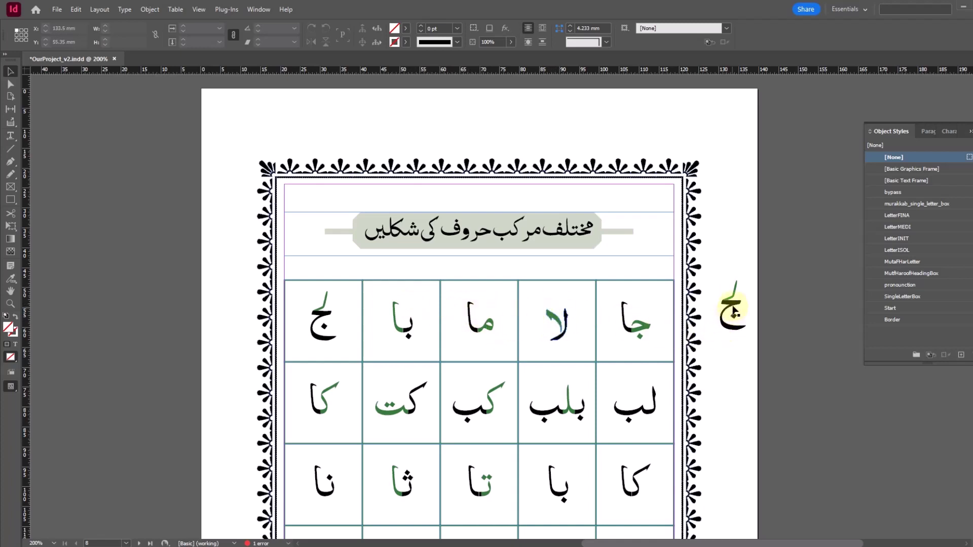
{"action": "left_click_drag", "start_coordinate": [770, 263], "coordinate": [745, 314]}
{"action": "key", "text": "Delete"}
{"action": "scroll", "coordinate": [714, 337], "scroll_direction": "down", "scroll_amount": 6}
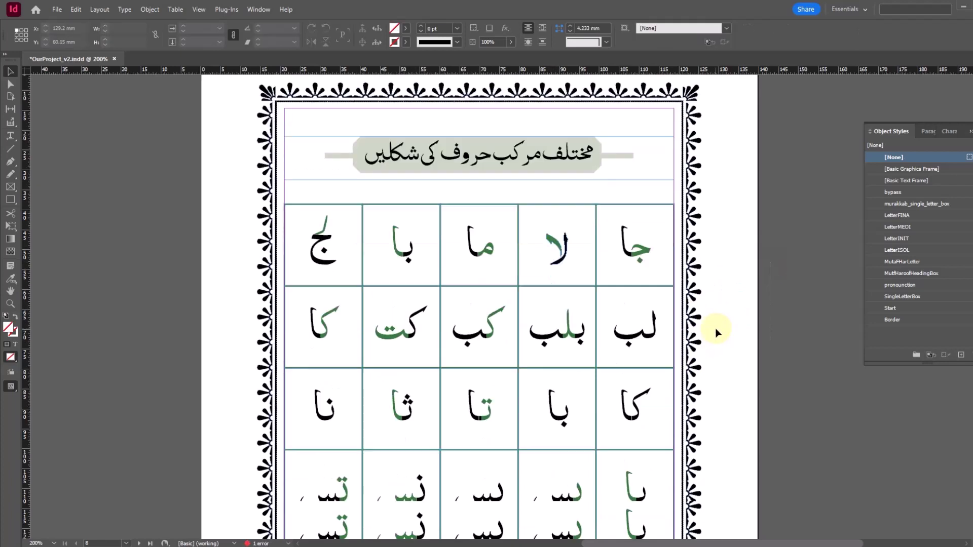
{"action": "scroll", "coordinate": [717, 330], "scroll_direction": "down", "scroll_amount": 2}
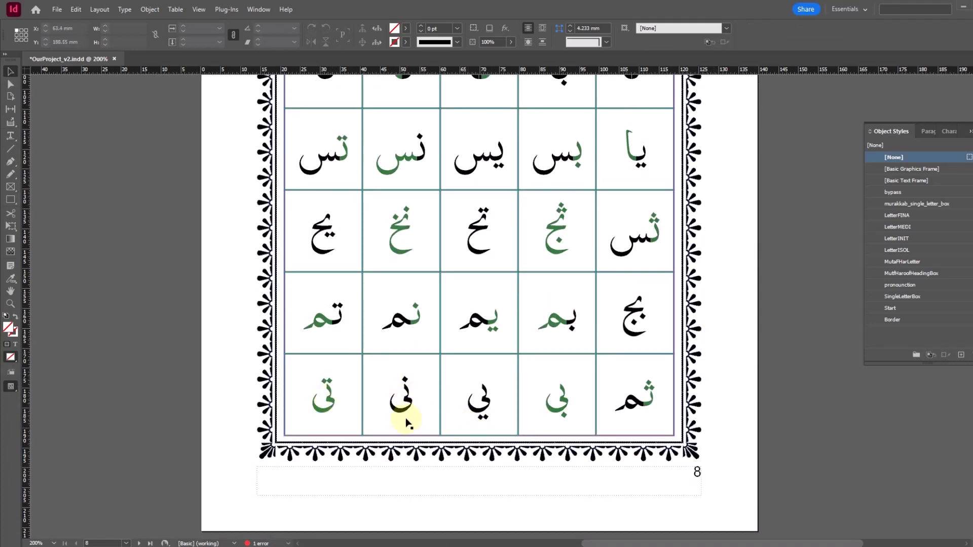
- Paste a copy of the نى letter frame onto the pasteboard beside the page
{"action": "left_click", "coordinate": [476, 400]}
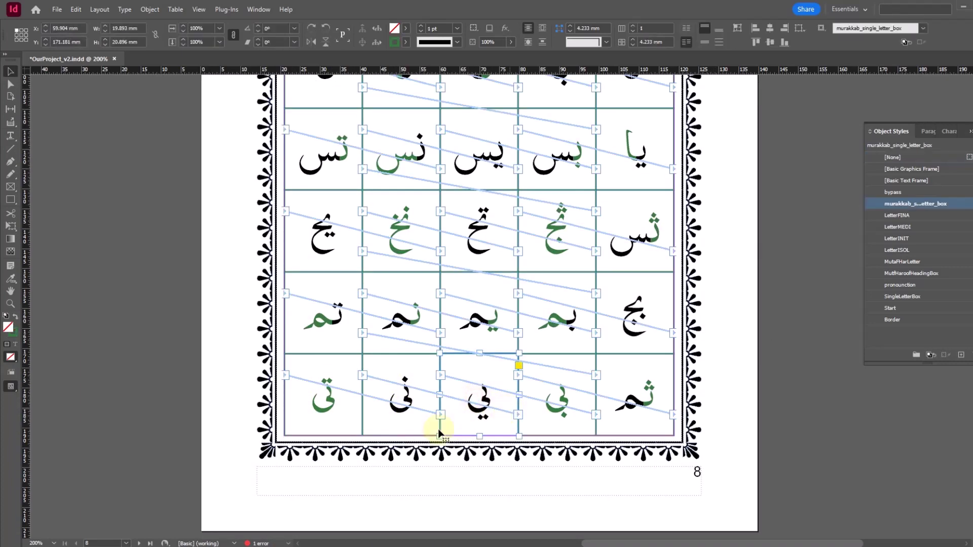
{"action": "left_click", "coordinate": [380, 427]}
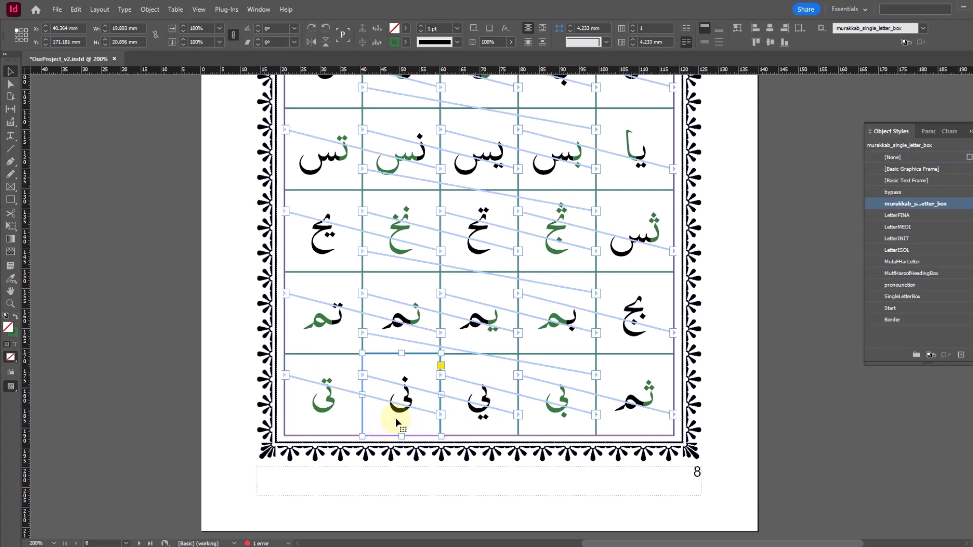
{"action": "left_click", "coordinate": [727, 399]}
{"action": "scroll", "coordinate": [758, 365], "scroll_direction": "up", "scroll_amount": 1}
{"action": "key", "text": "ctrl+v"}
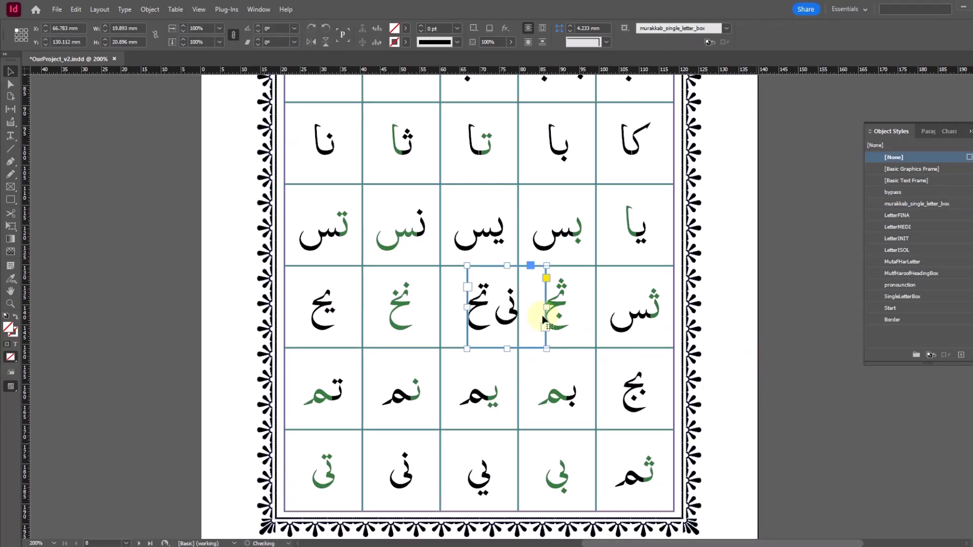
{"action": "left_click_drag", "start_coordinate": [499, 307], "coordinate": [734, 212]}
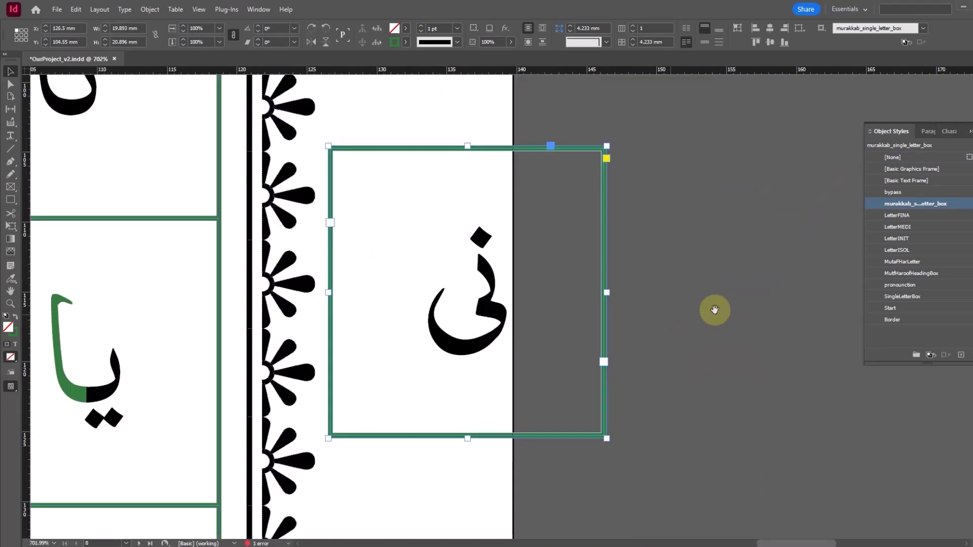
{"action": "left_click_drag", "start_coordinate": [679, 301], "coordinate": [645, 294]}
- Convert the pasted نى letter to outlines with Type > Create Outlines and zoom in on it
{"action": "left_click", "coordinate": [124, 9]}
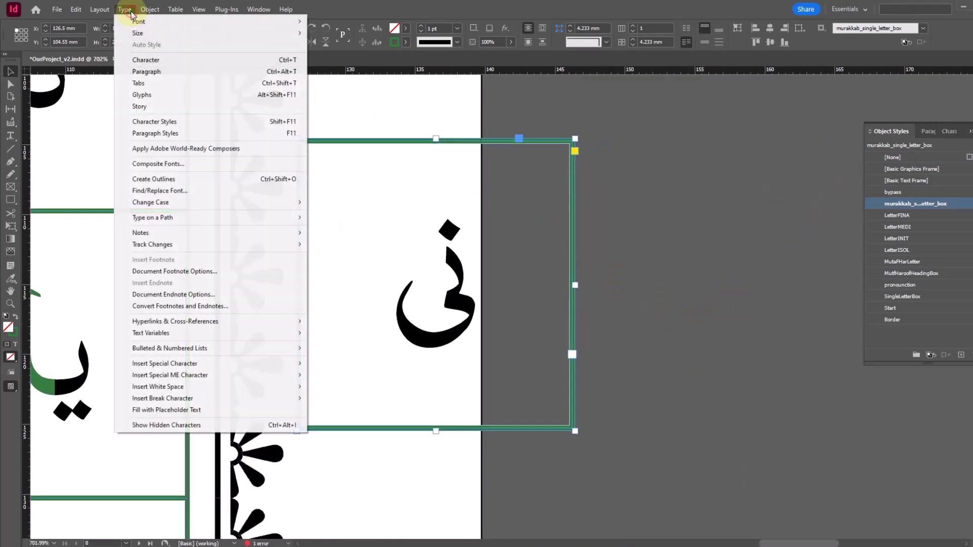
{"action": "left_click", "coordinate": [171, 180]}
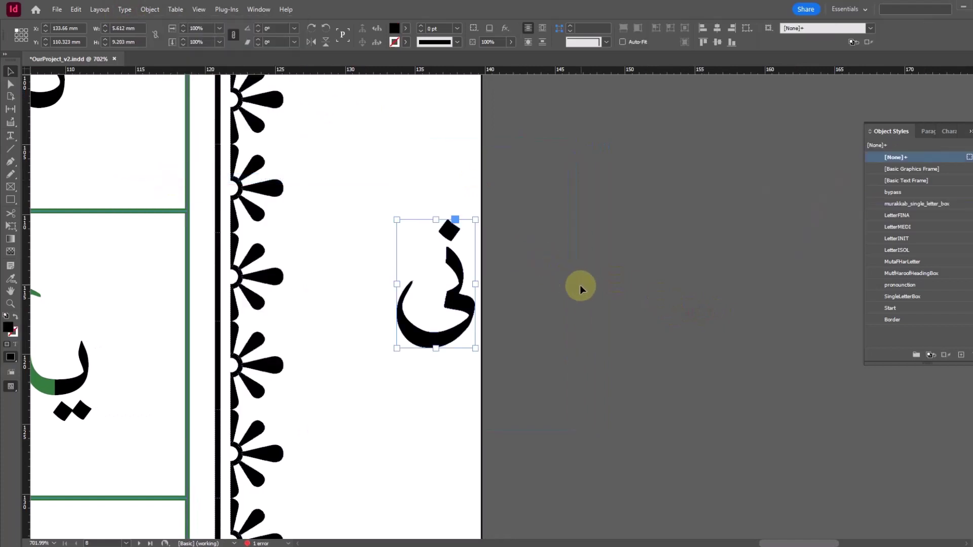
{"action": "left_click", "coordinate": [455, 307]}
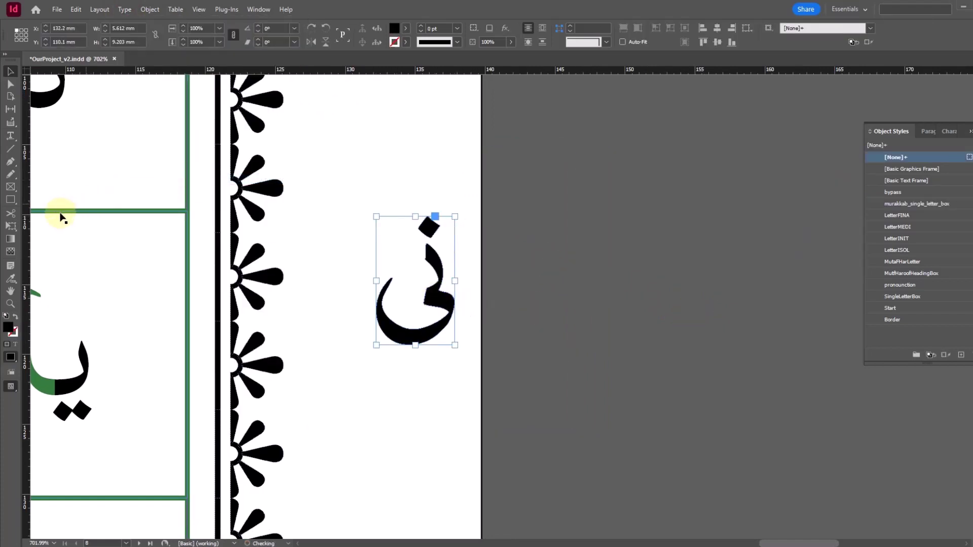
{"action": "left_click_drag", "start_coordinate": [507, 192], "coordinate": [352, 395]}
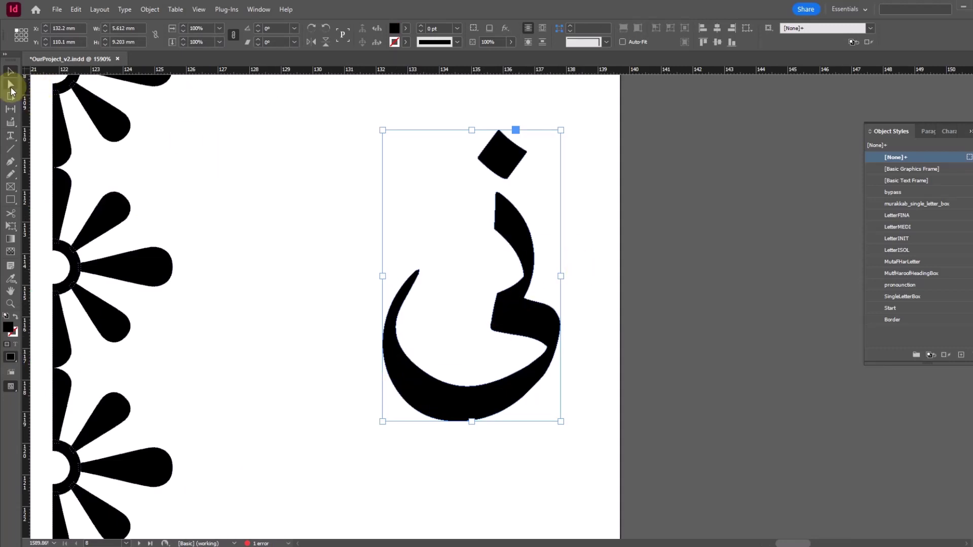
- Cut the outlined نى path at two points with the Scissors tool to free the upper stroke
{"action": "left_click", "coordinate": [11, 87]}
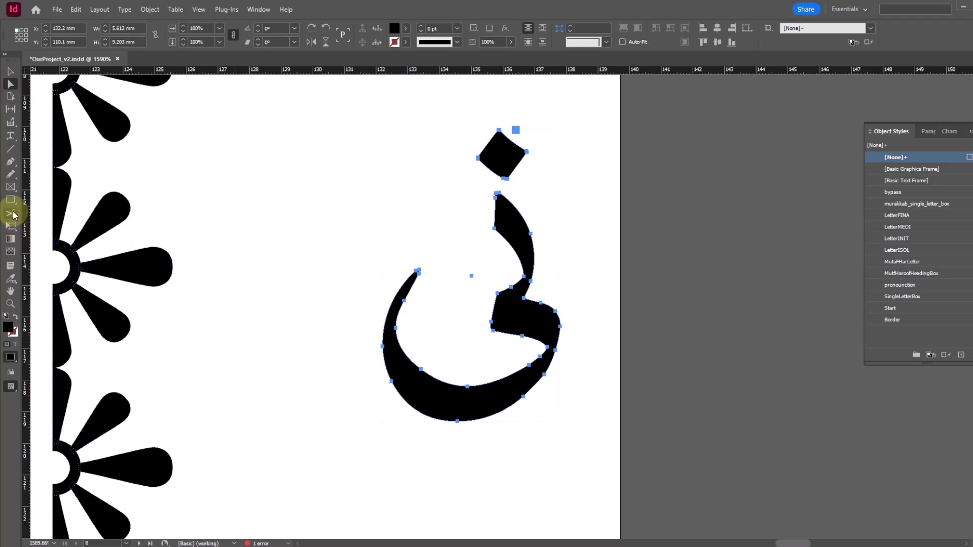
{"action": "left_click", "coordinate": [10, 213]}
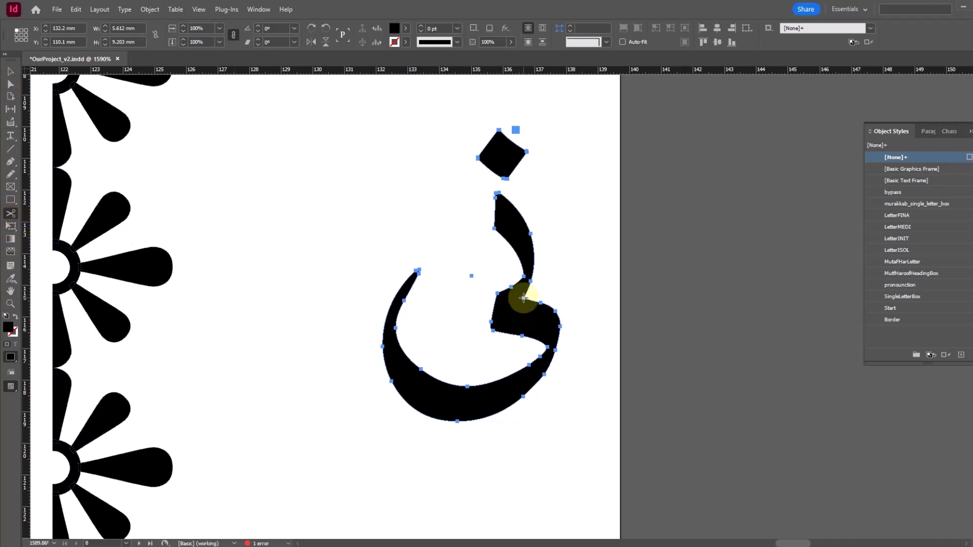
{"action": "left_click", "coordinate": [524, 298]}
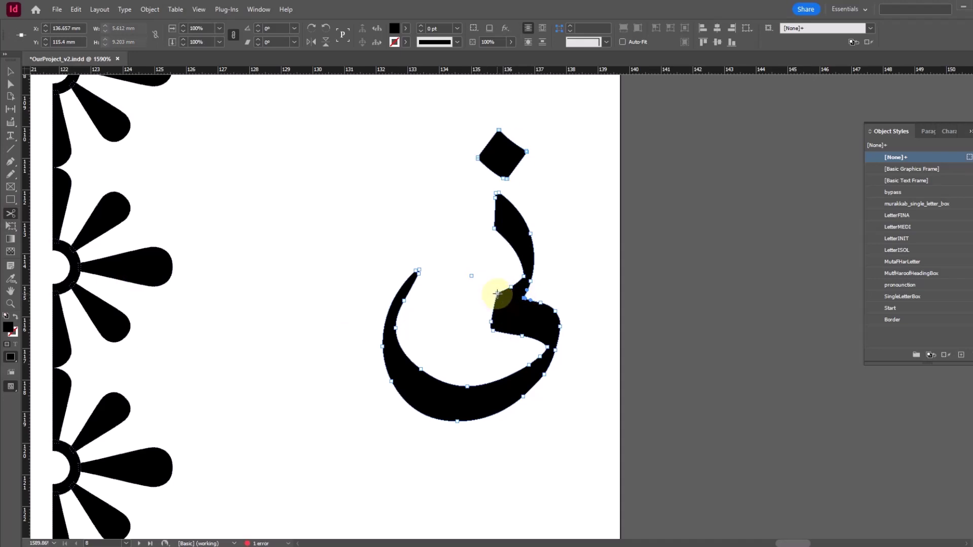
{"action": "left_click", "coordinate": [497, 293]}
- Fill the upper stroke and dot piece with the NooraniQaeda green swatch
{"action": "left_click", "coordinate": [11, 70]}
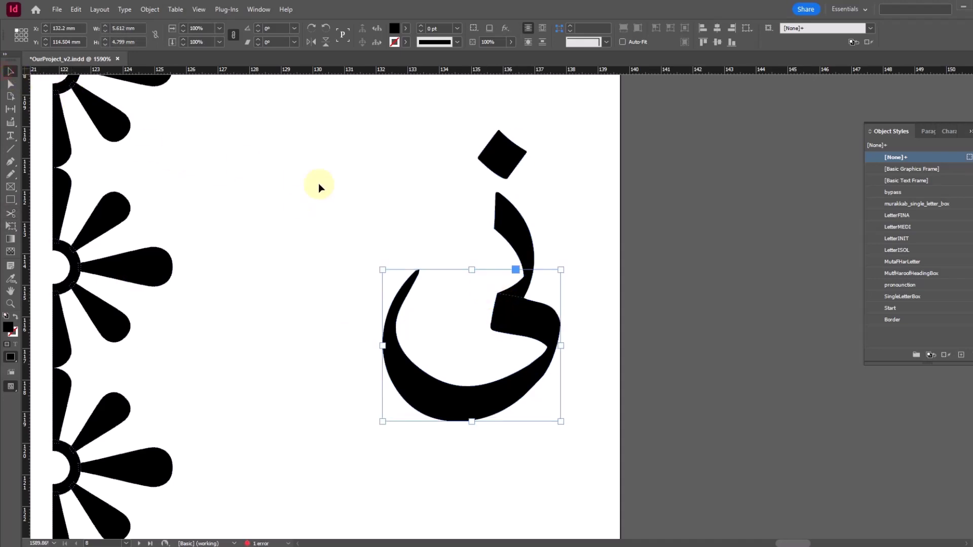
{"action": "left_click", "coordinate": [556, 203]}
{"action": "left_click_drag", "start_coordinate": [514, 227], "coordinate": [426, 208]}
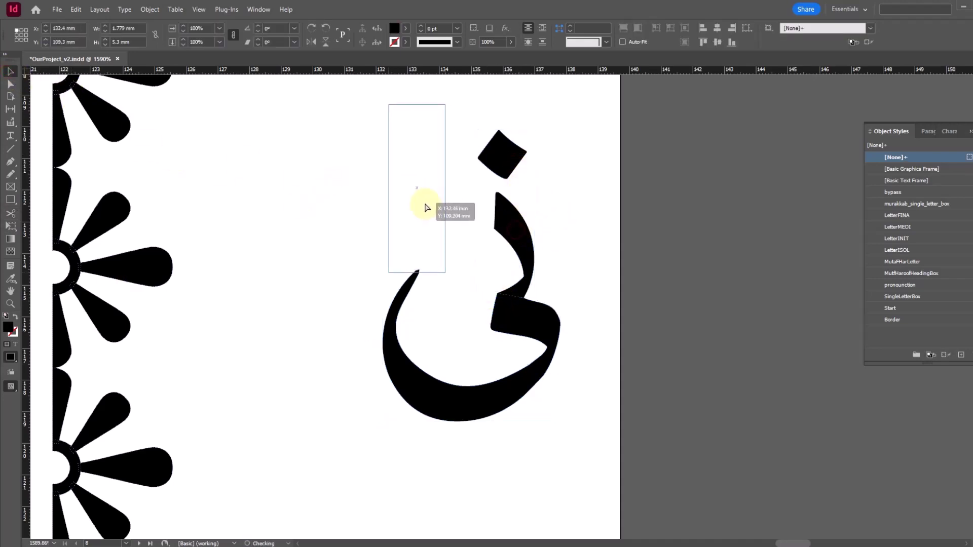
{"action": "key", "text": "ctrl+z"}
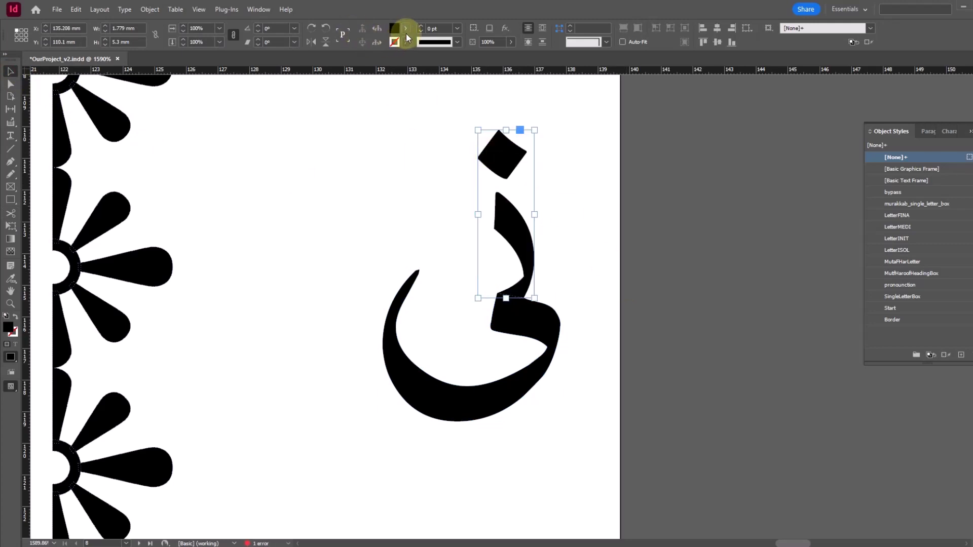
{"action": "left_click", "coordinate": [406, 32]}
{"action": "left_click", "coordinate": [325, 153]}
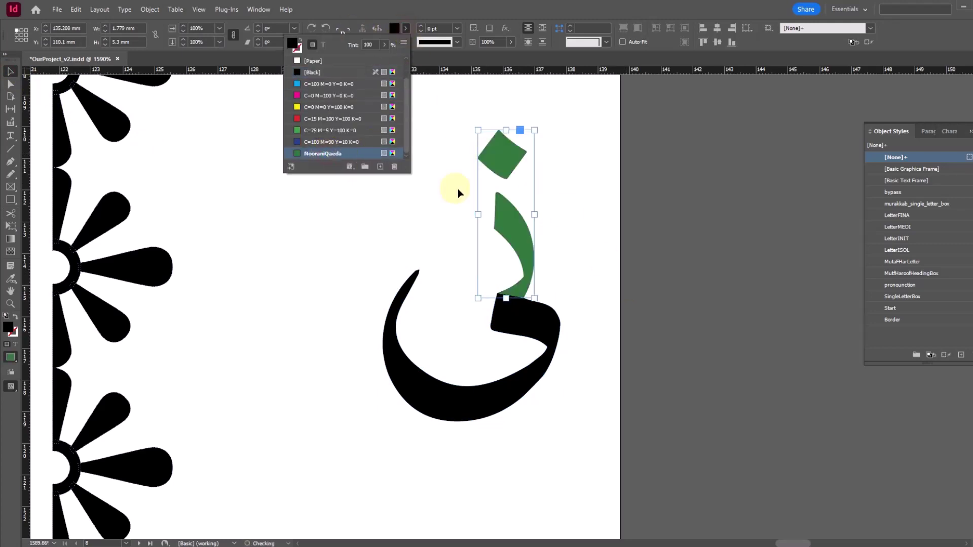
{"action": "left_click", "coordinate": [644, 237]}
{"action": "left_click", "coordinate": [569, 320], "text": "alt"}
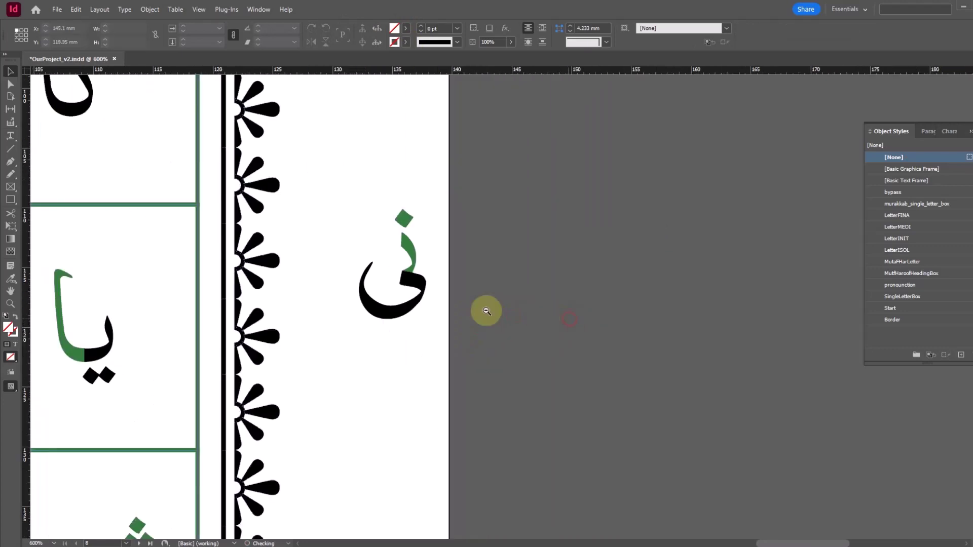
- Replace the نى text in the bottom-row cell with the copied two-colour outlined letter
{"action": "left_click", "coordinate": [448, 305], "text": "ctrl+alt"}
{"action": "left_click", "coordinate": [431, 303], "text": "ctrl+alt"}
{"action": "left_click_drag", "start_coordinate": [503, 343], "coordinate": [498, 342]}
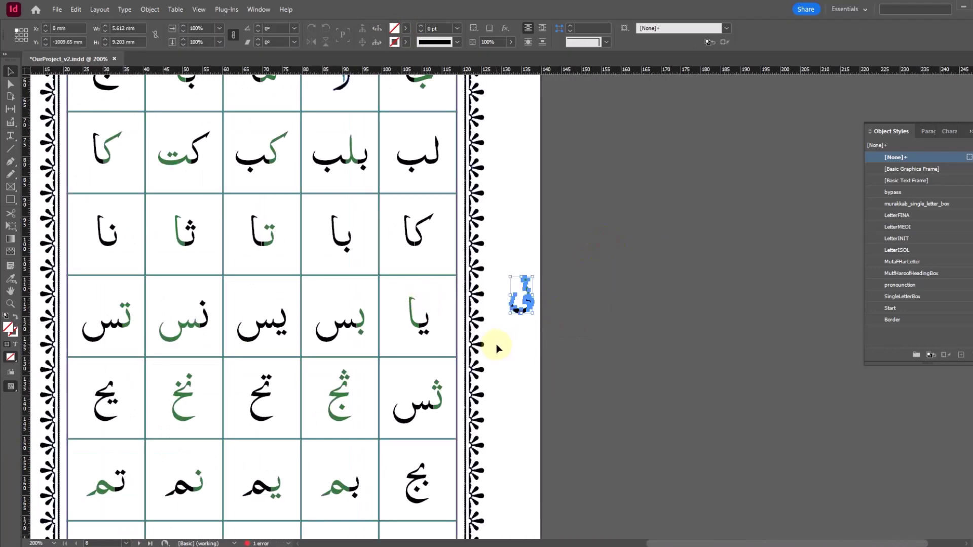
{"action": "scroll", "coordinate": [243, 323], "scroll_direction": "down", "scroll_amount": 3}
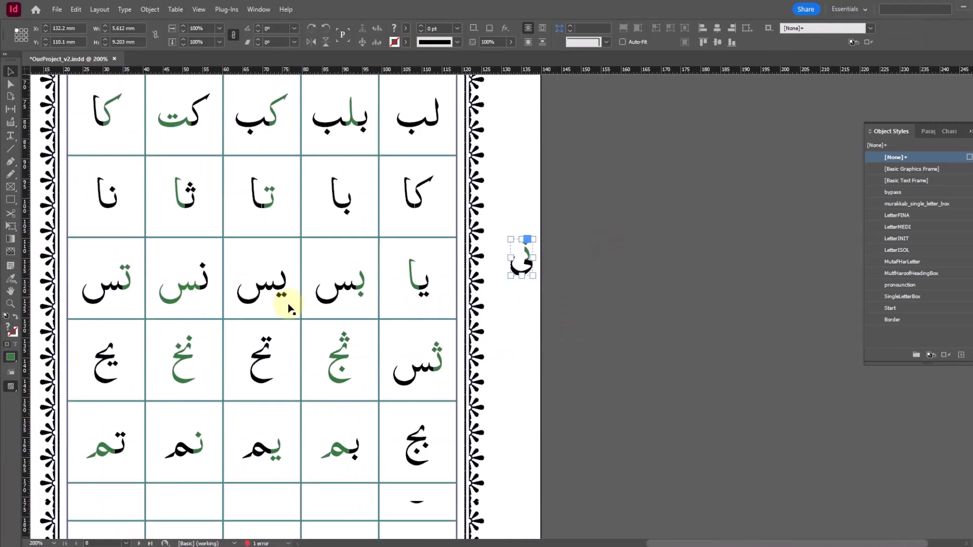
{"action": "left_click", "coordinate": [10, 136]}
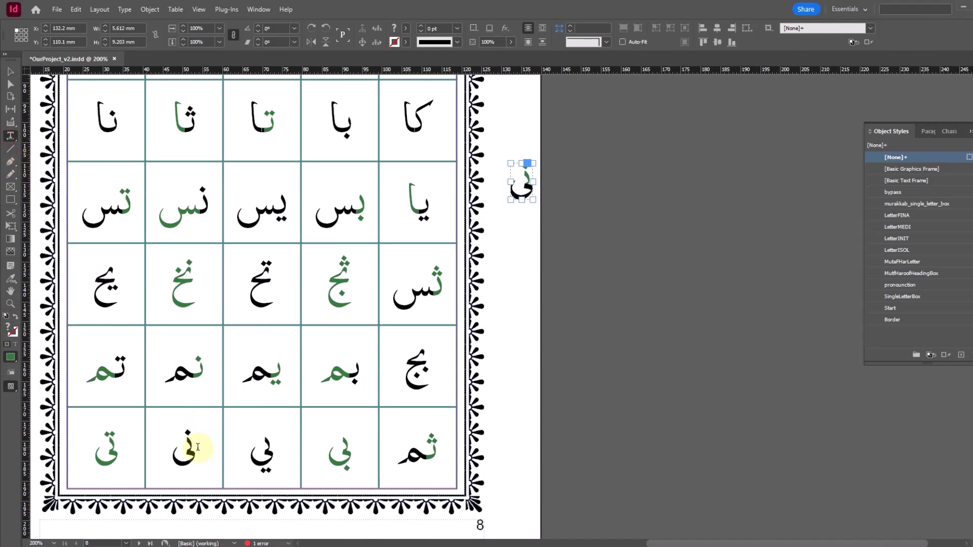
{"action": "double_click", "coordinate": [189, 450]}
{"action": "key", "text": "ctrl+v"}
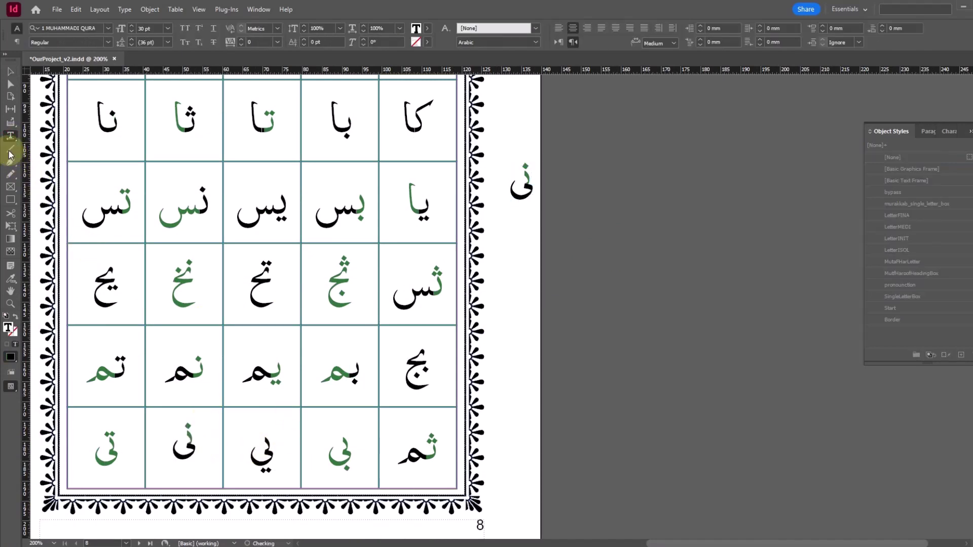
- Apply the 'bypass' object style to the inline نى frame
{"action": "left_click", "coordinate": [10, 71]}
{"action": "left_click", "coordinate": [183, 445]}
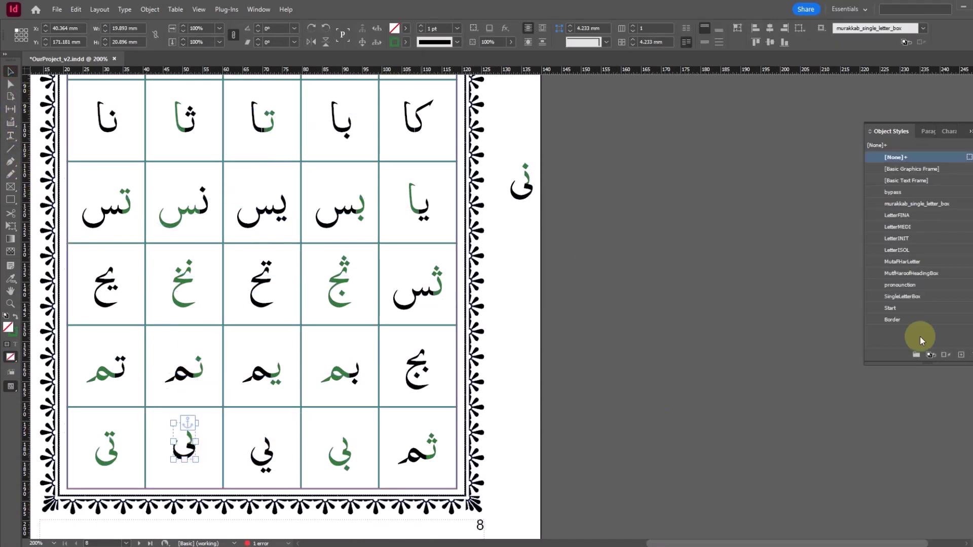
{"action": "left_click", "coordinate": [893, 192]}
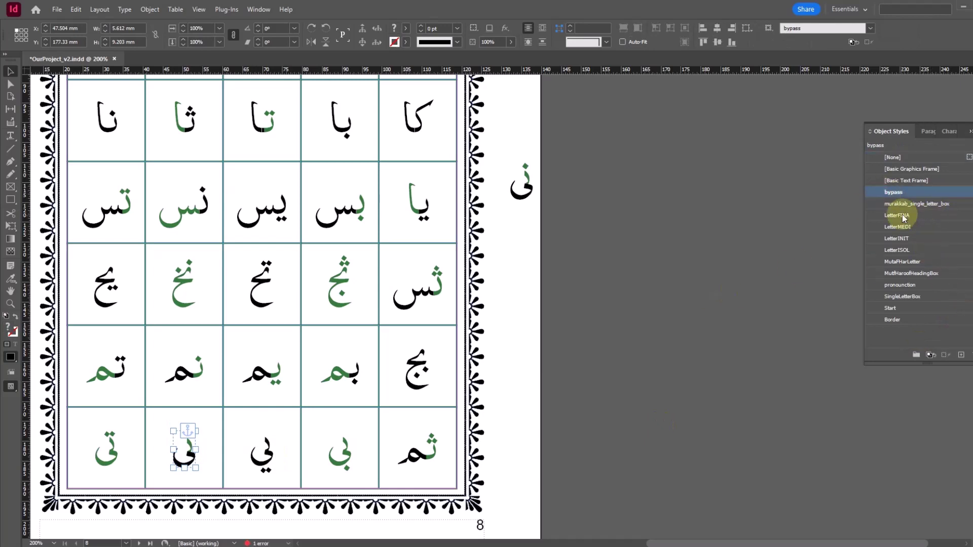
{"action": "left_click", "coordinate": [537, 426]}
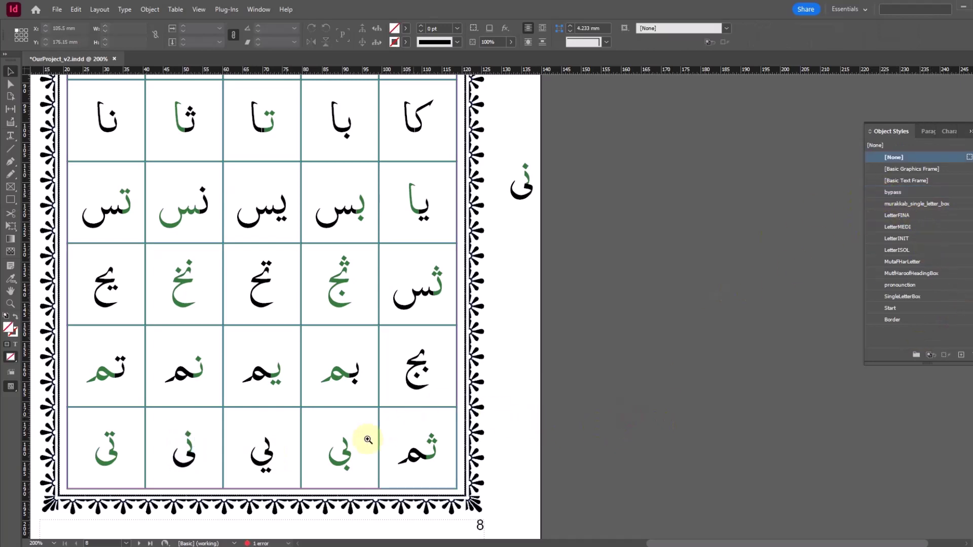
- Delete the leftover نی copy from the pasteboard beside page 8
{"action": "left_click", "coordinate": [368, 440], "text": "ctrl+alt"}
{"action": "left_click_drag", "start_coordinate": [708, 218], "coordinate": [565, 383]}
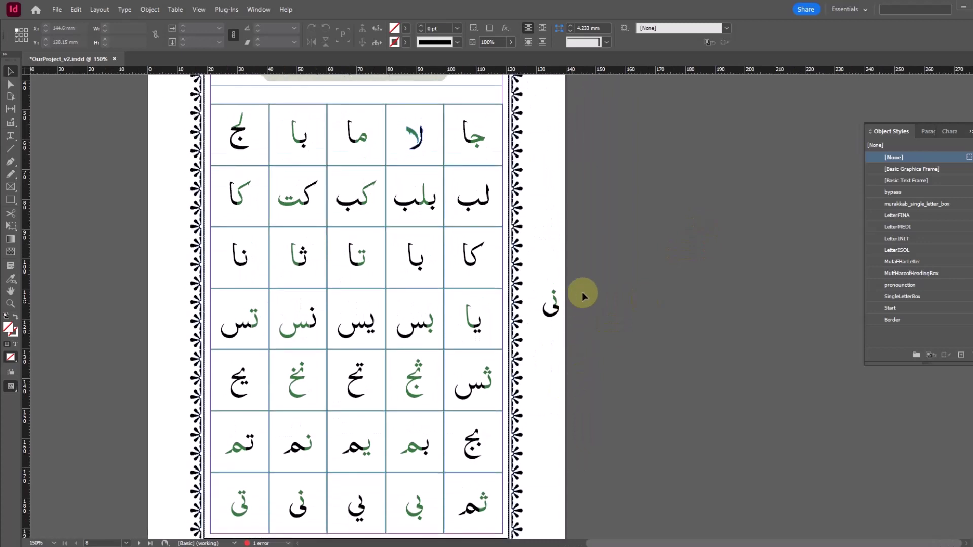
{"action": "left_click_drag", "start_coordinate": [617, 256], "coordinate": [532, 335]}
{"action": "key", "text": "Delete"}
{"action": "scroll", "coordinate": [608, 318], "scroll_direction": "down", "scroll_amount": 1}
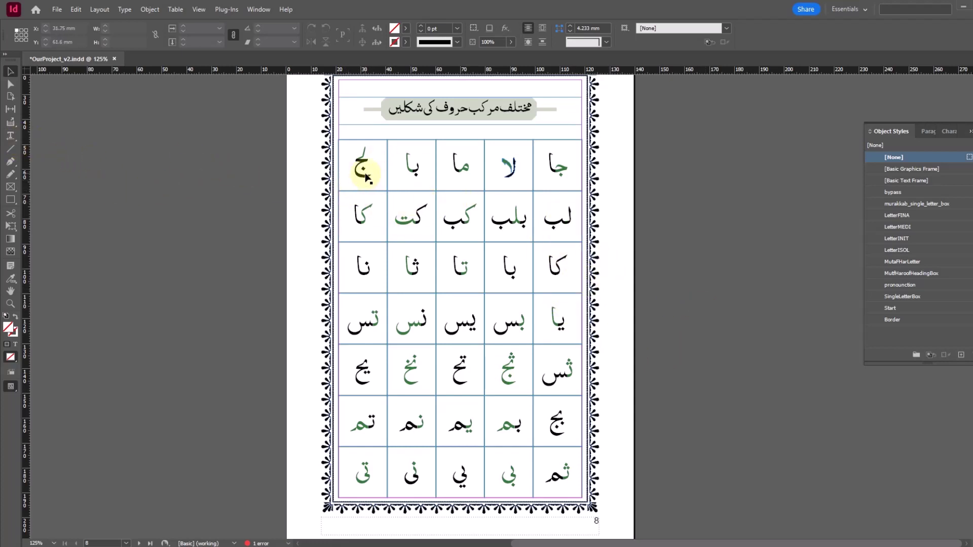
{"action": "key", "text": "t"}
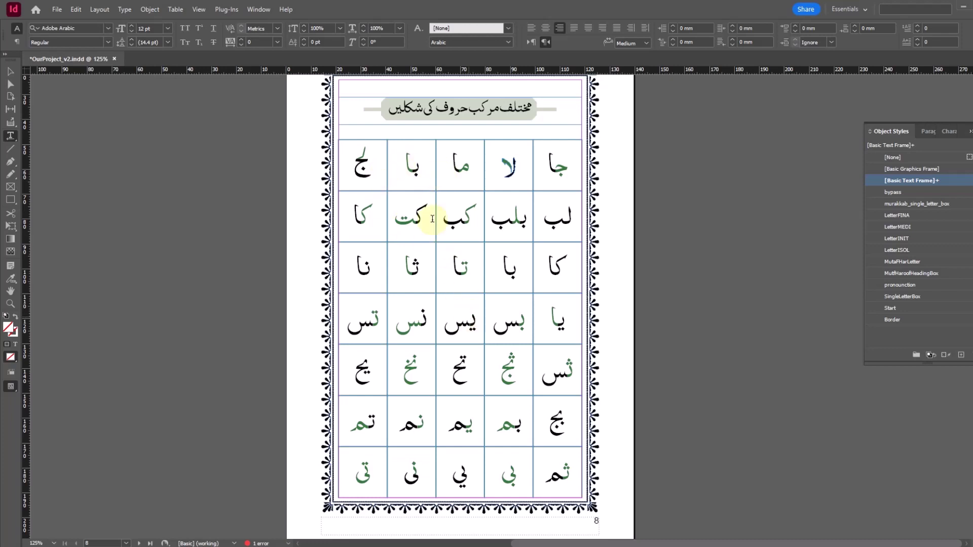
- Type ب before the ج in the rightmost cell using the Urdu keyboard, making it بج
{"action": "left_click", "coordinate": [566, 422]}
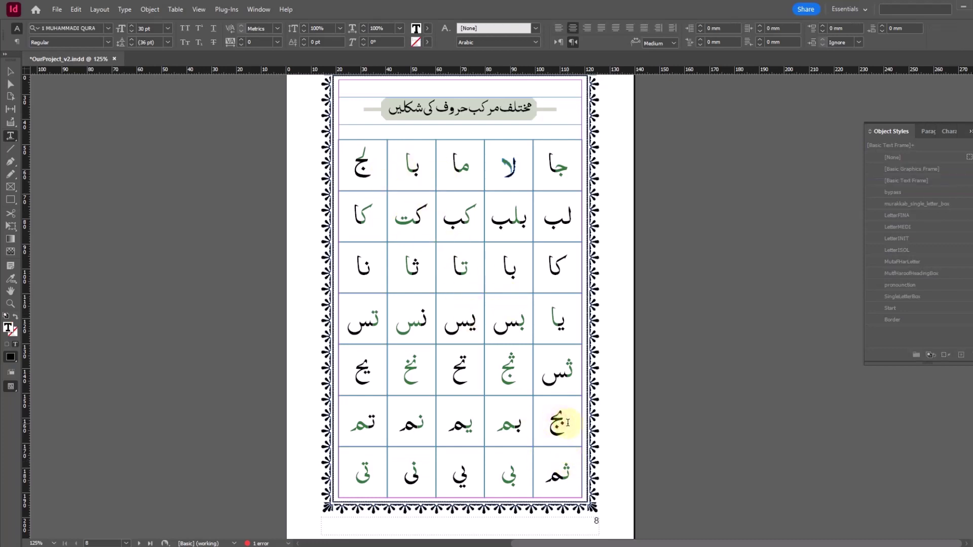
{"action": "key", "text": "super+space"}
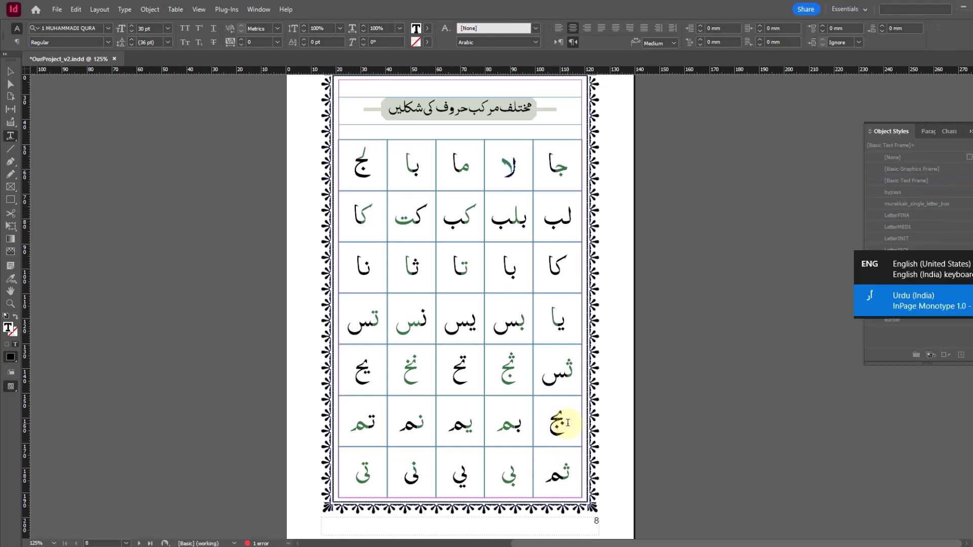
{"action": "type", "text": "ب"}
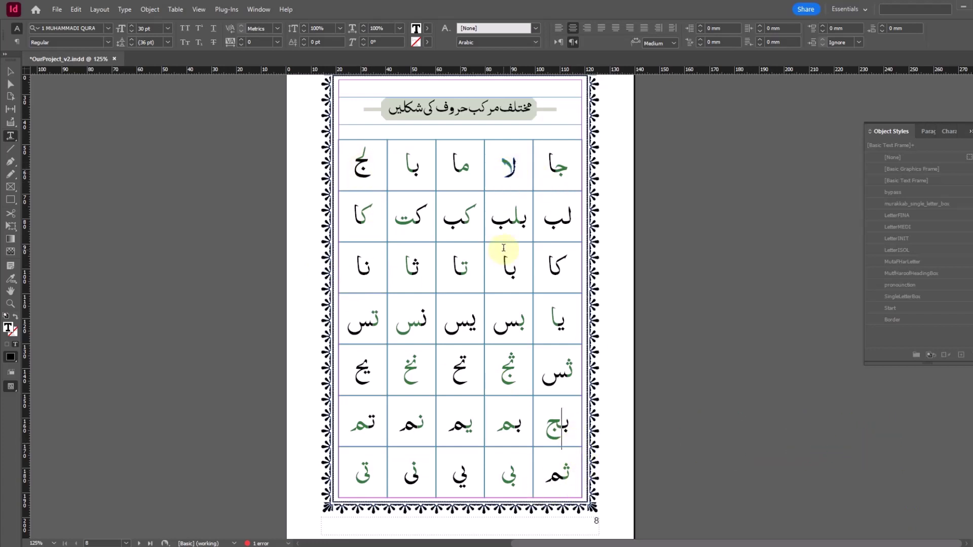
{"action": "key", "text": "Escape"}
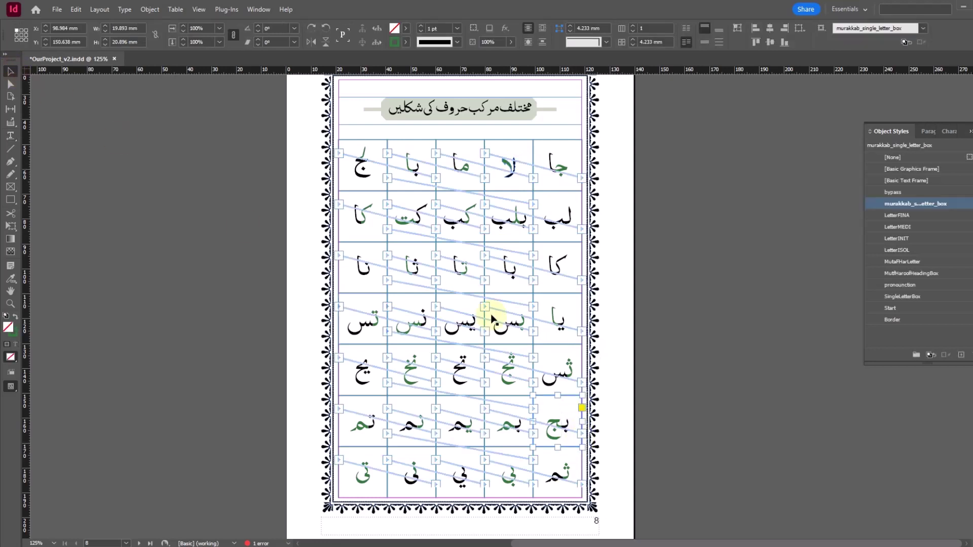